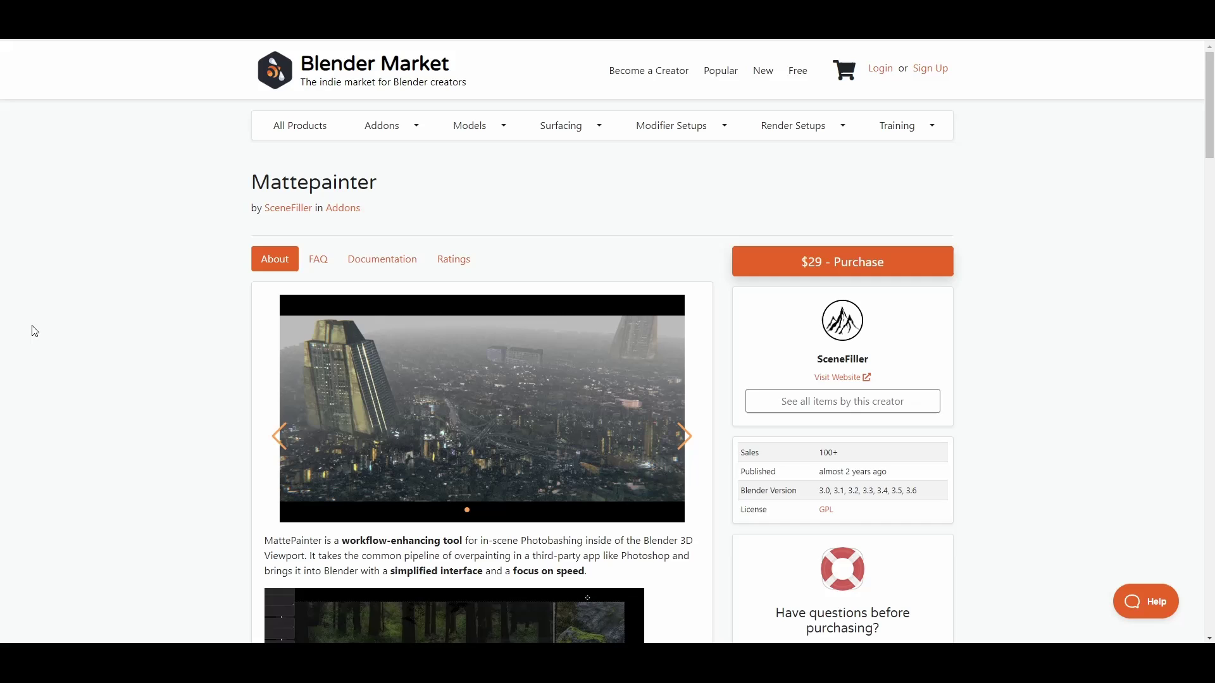
Step: Scroll down the Mattepainter Blender Market page to the YouTube walkthrough videos
scroll(44, 328, "down", 5)
scroll(52, 326, "down", 7)
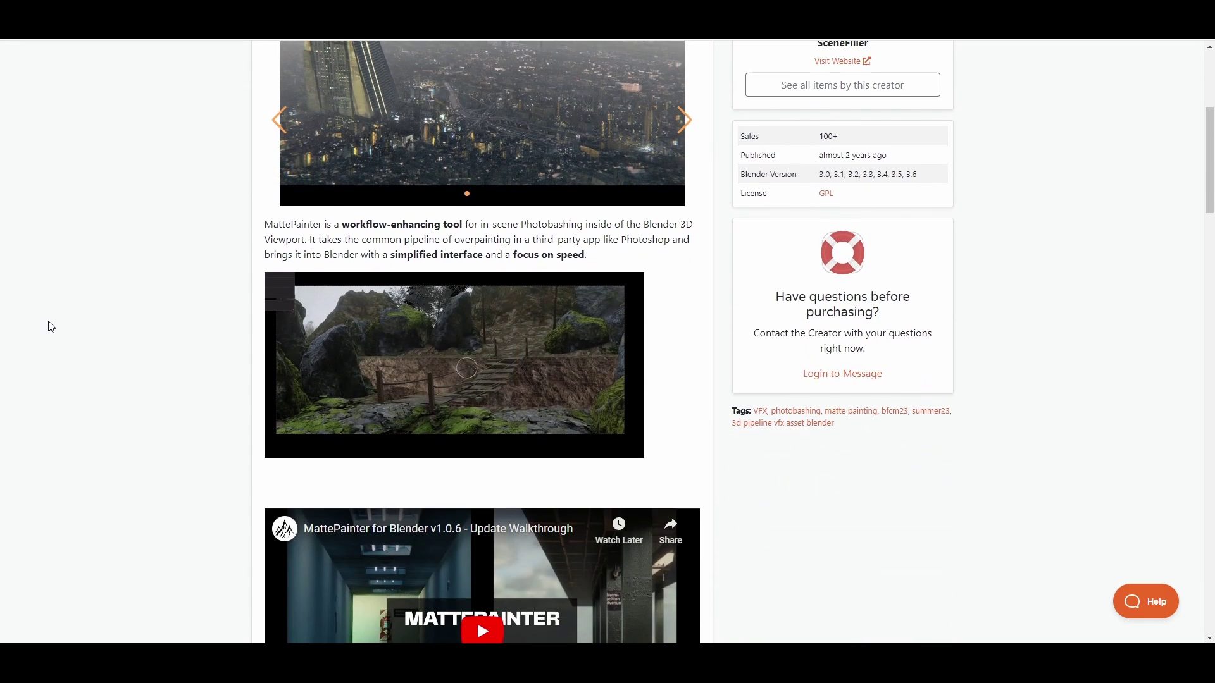
scroll(49, 326, "down", 3)
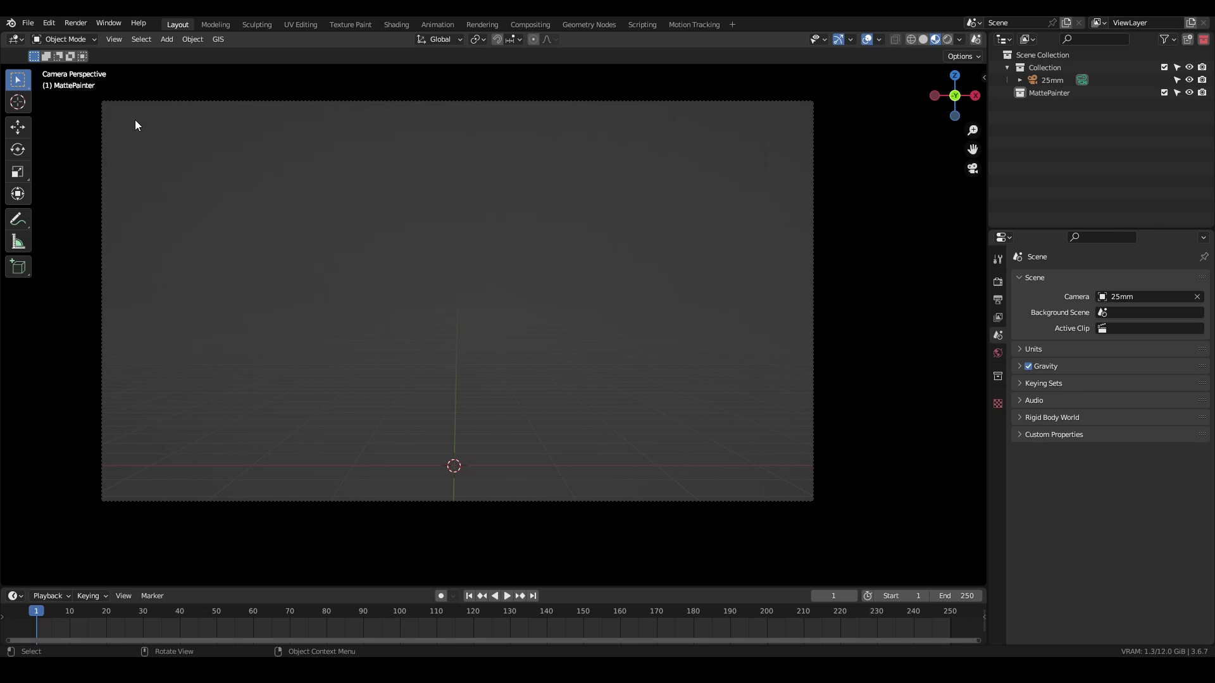
Step: Install the MattePainter add-on from mattepainter_1.0.8.zip through the Add-ons preferences
left_click(49, 23)
left_click(98, 212)
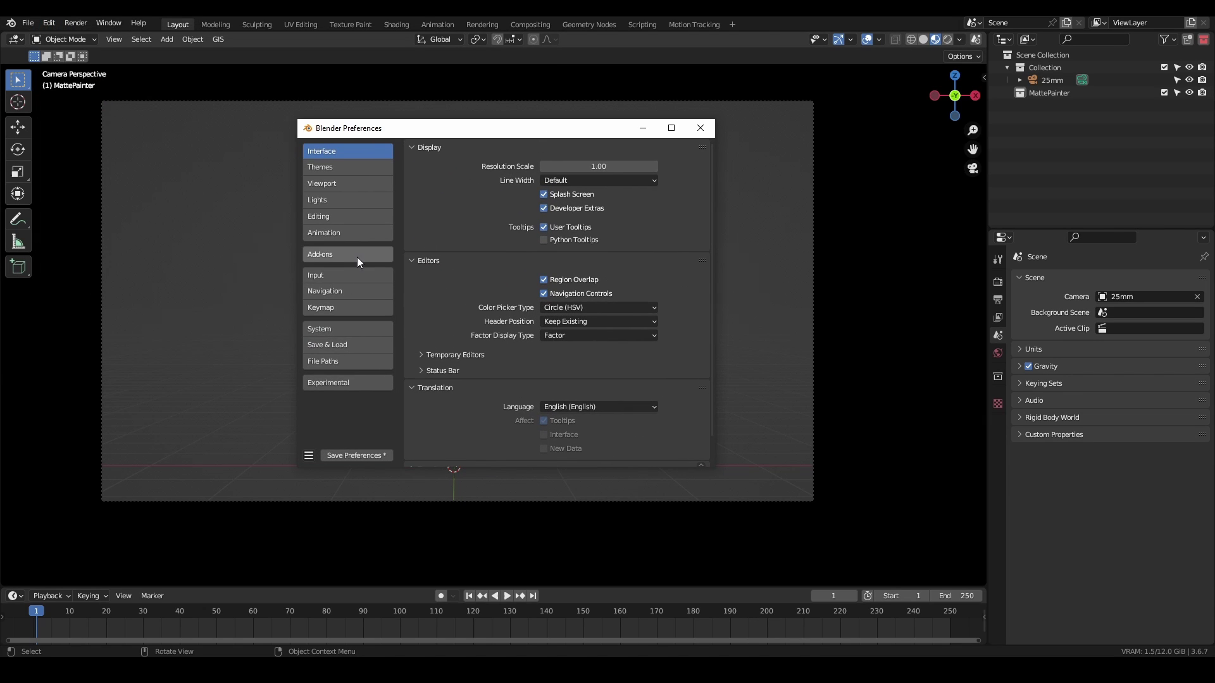
left_click(360, 254)
left_click(623, 149)
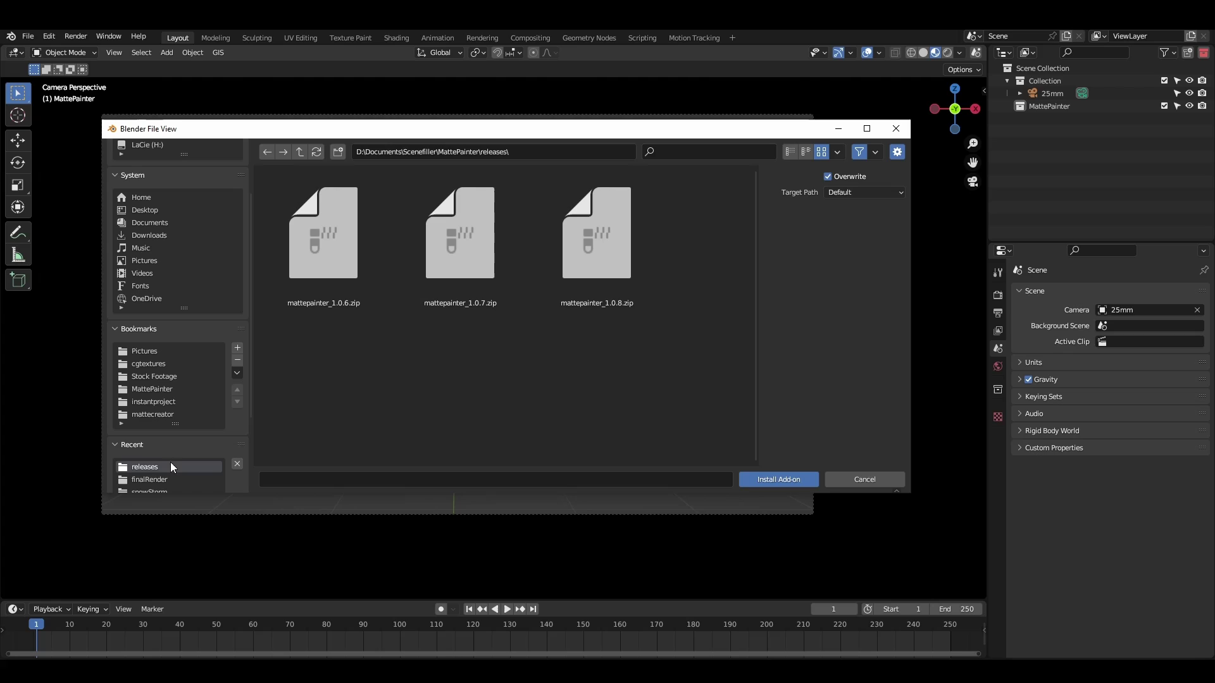
left_click(606, 271)
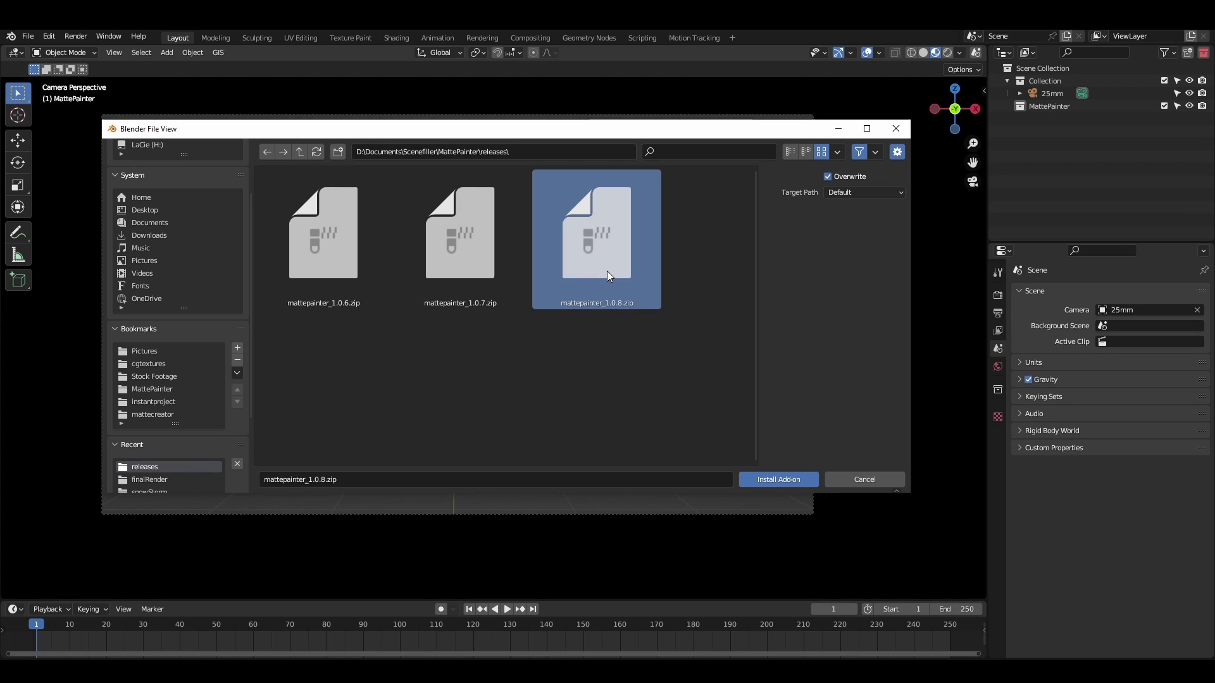
left_click(787, 477)
Step: Enable MattePainter, save preferences, and show its MattePainter tab in the N side panel
left_click(425, 198)
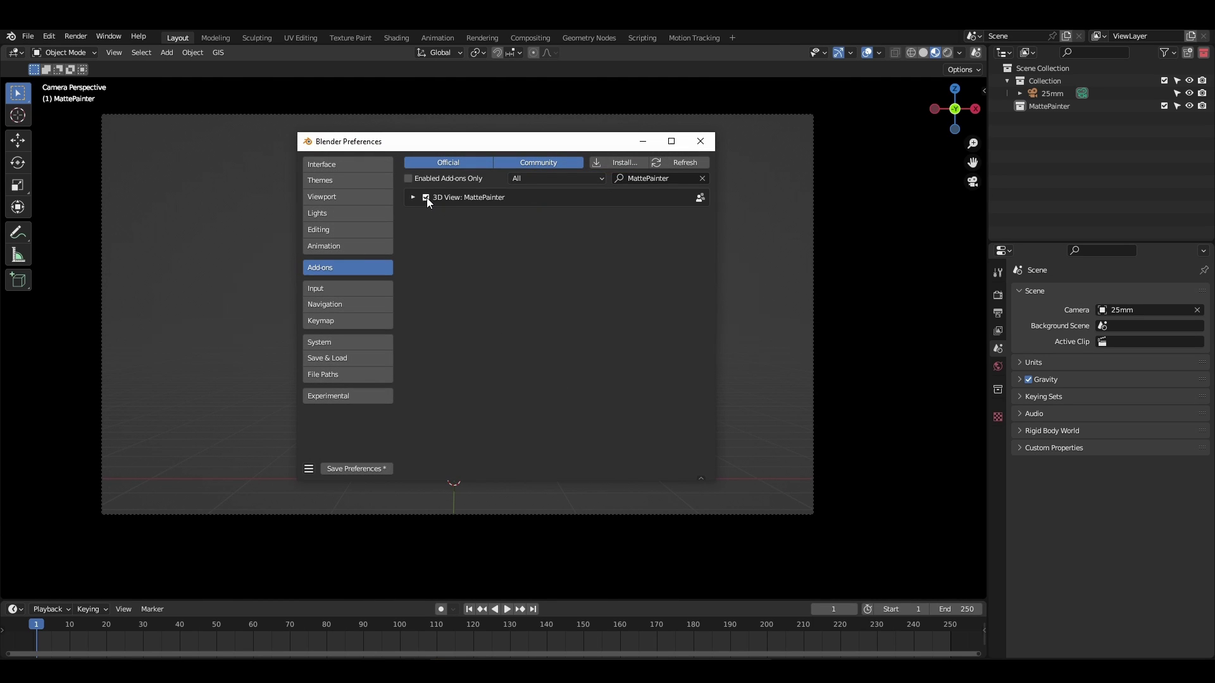
left_click(365, 469)
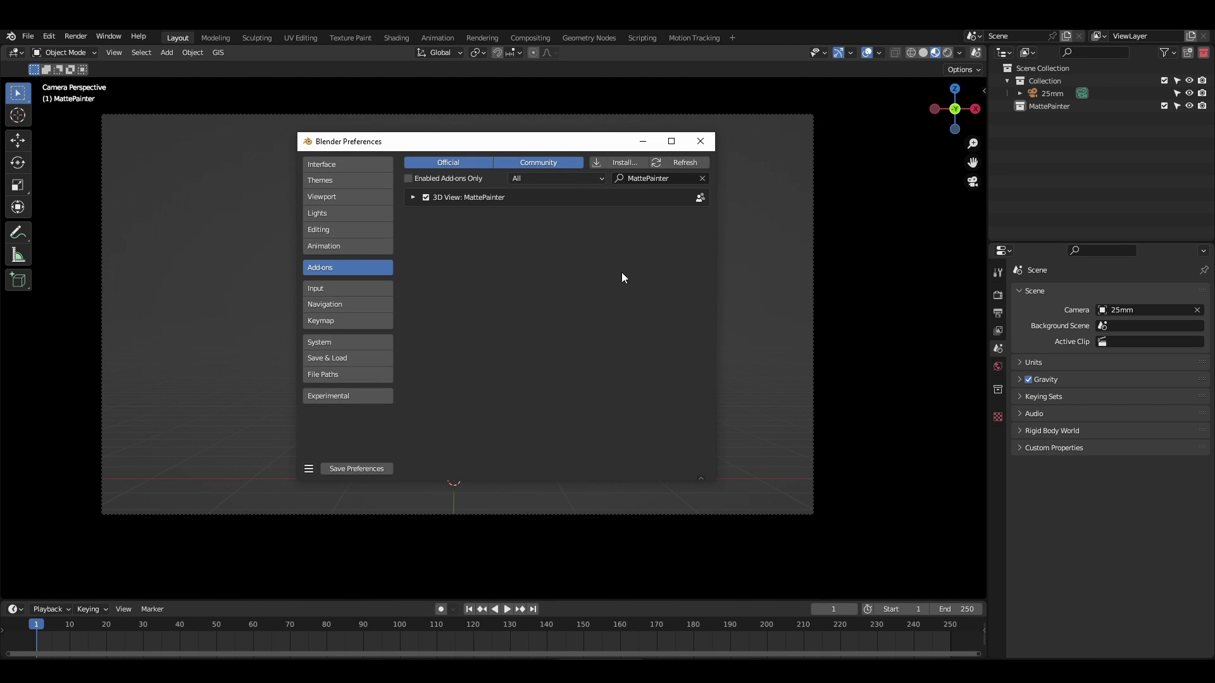
left_click(698, 155)
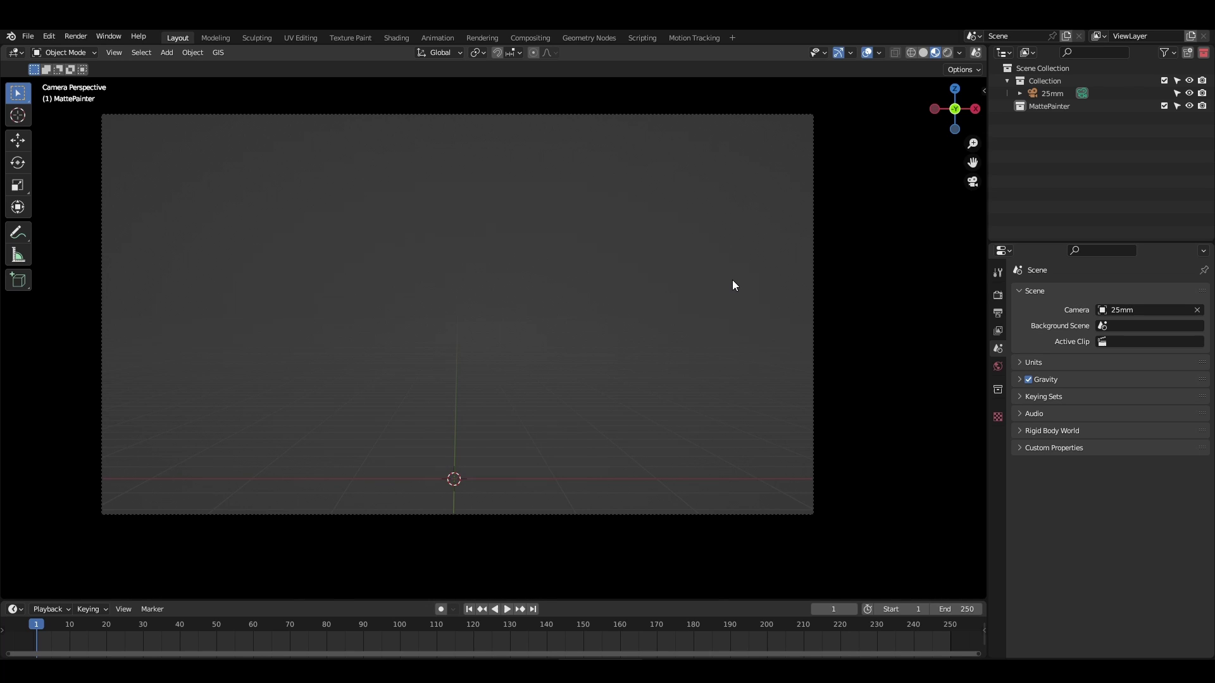
key("n")
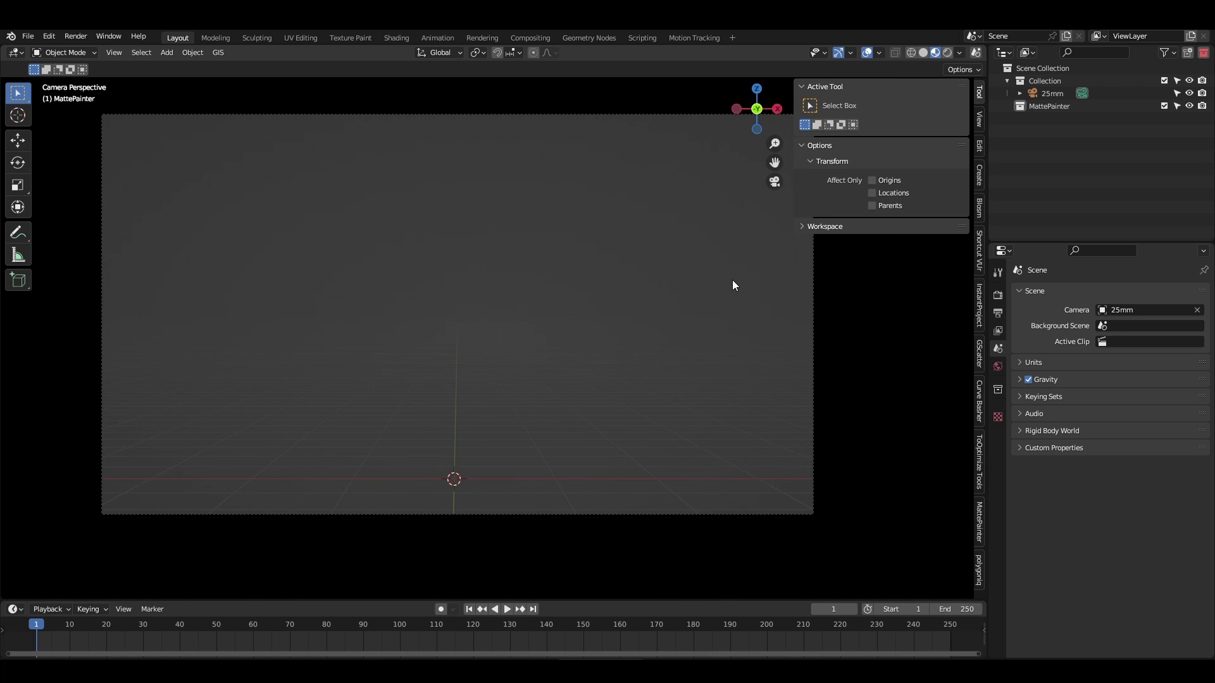
left_click(977, 522)
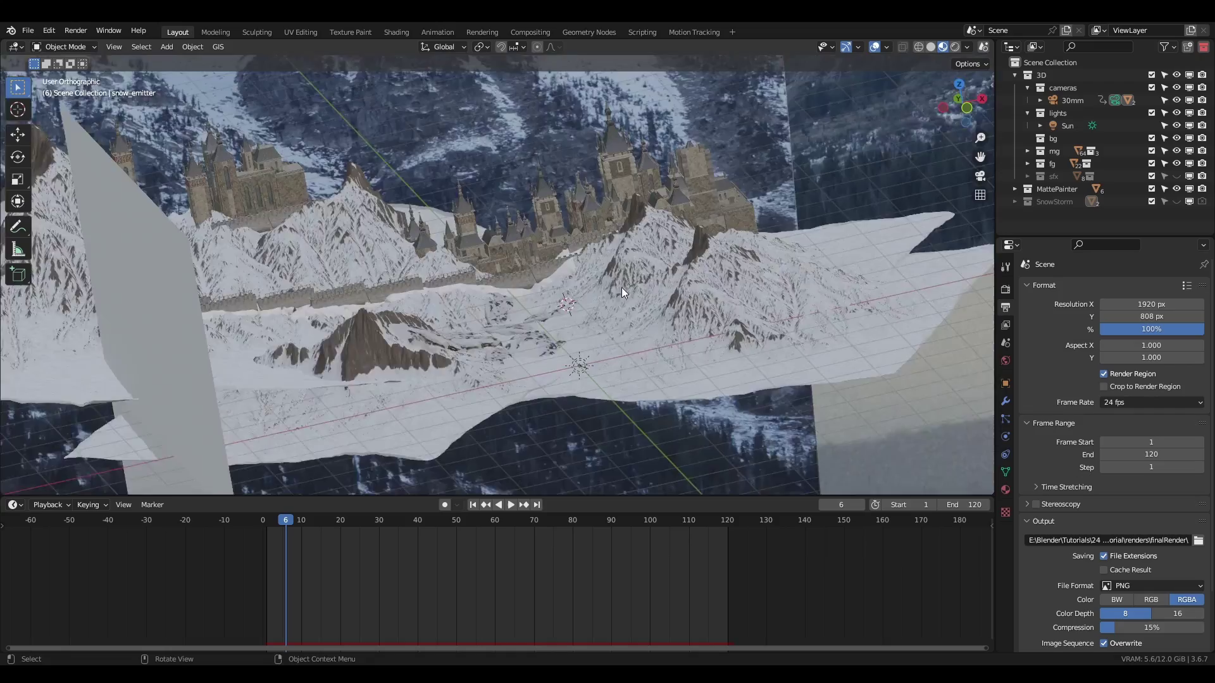
Step: Orbit and zoom around the demo castle scene and its image planes and sphere
middle_click_drag(621, 288, 500, 287)
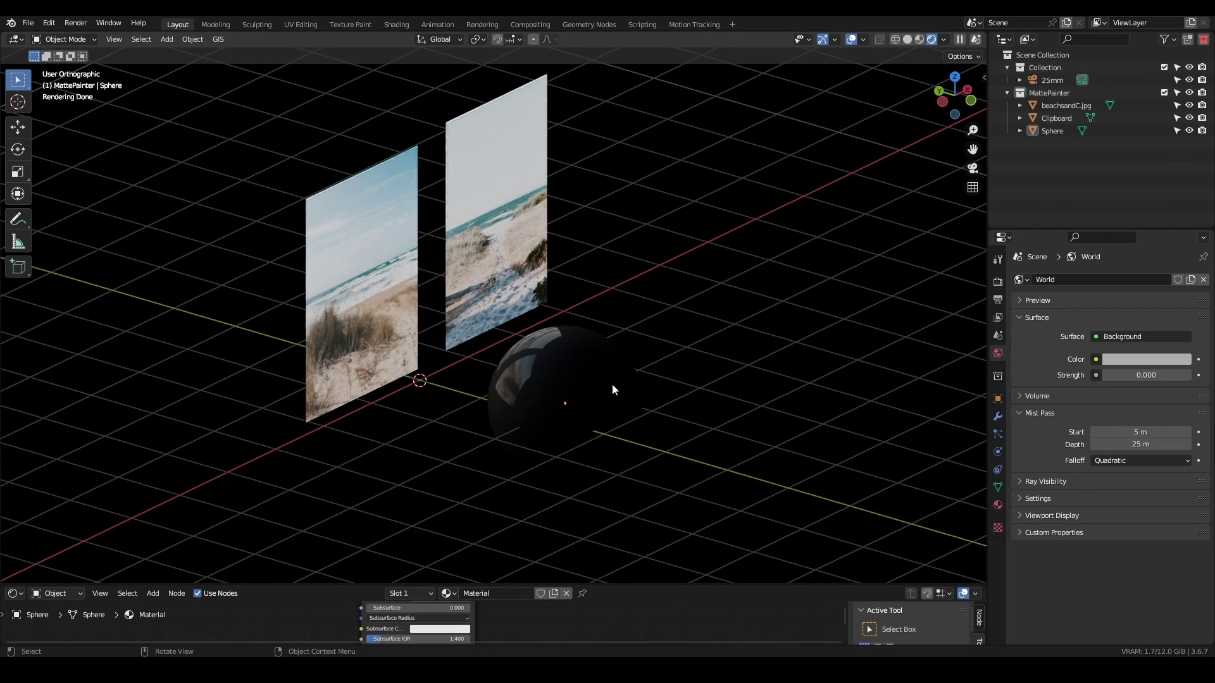
middle_click_drag(613, 383, 563, 386)
scroll(563, 386, "up", 3)
scroll(563, 386, "up", 2)
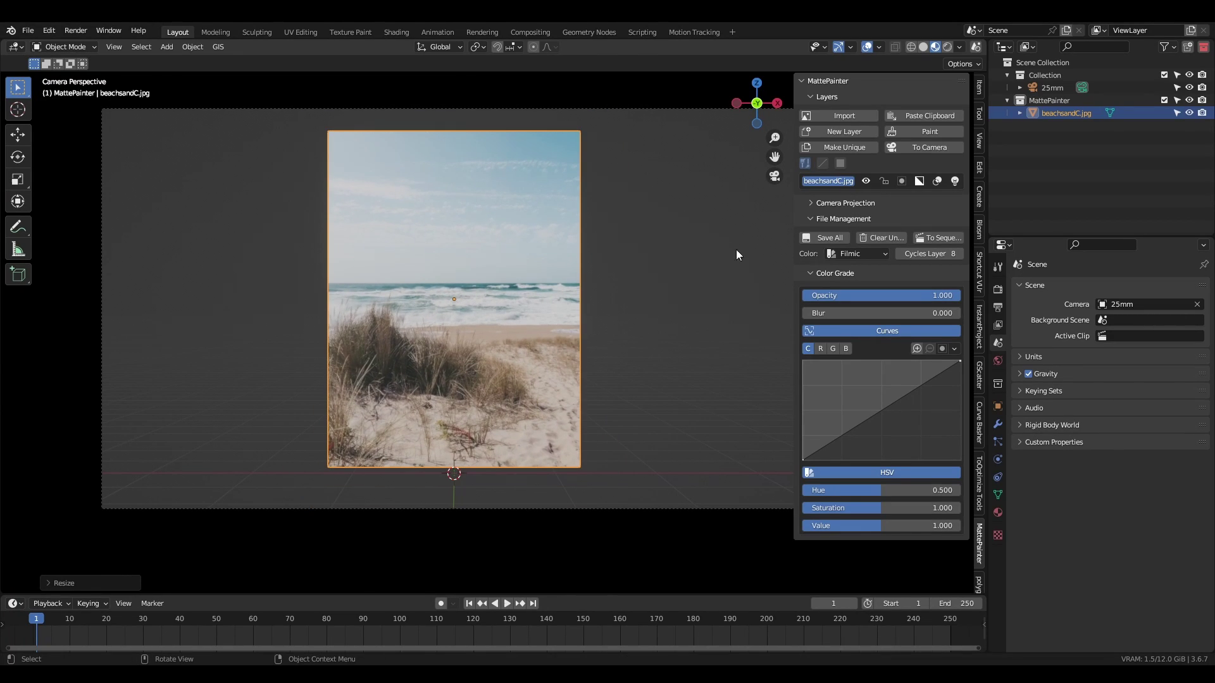
Step: Paint black over the beach photo's horizon band with a 22 px brush
left_click(921, 135)
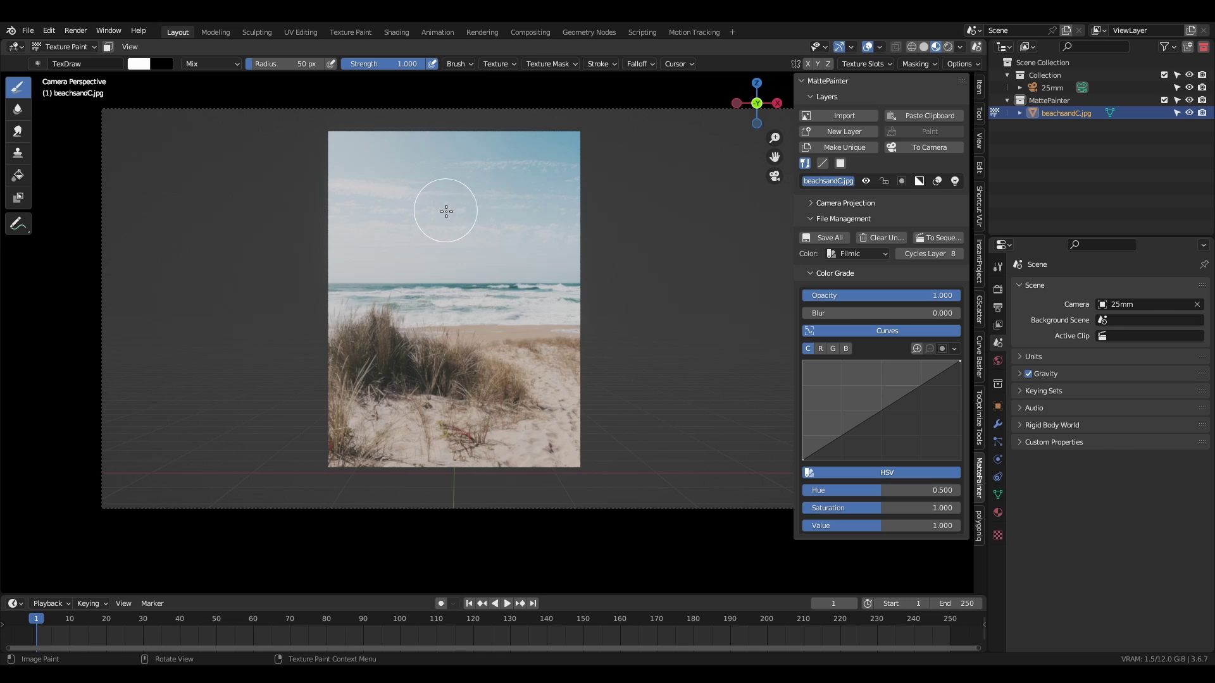
key("f")
left_click(475, 253)
key("x")
mouse_move(341, 281)
left_mouse_down()
mouse_move(625, 268)
mouse_move(324, 252)
mouse_move(620, 255)
mouse_move(393, 269)
mouse_move(229, 257)
mouse_move(567, 244)
mouse_move(626, 228)
mouse_move(298, 225)
mouse_move(384, 199)
mouse_move(592, 188)
mouse_move(596, 204)
mouse_move(538, 197)
mouse_move(515, 164)
mouse_move(279, 171)
mouse_move(327, 138)
mouse_move(495, 155)
left_mouse_up()
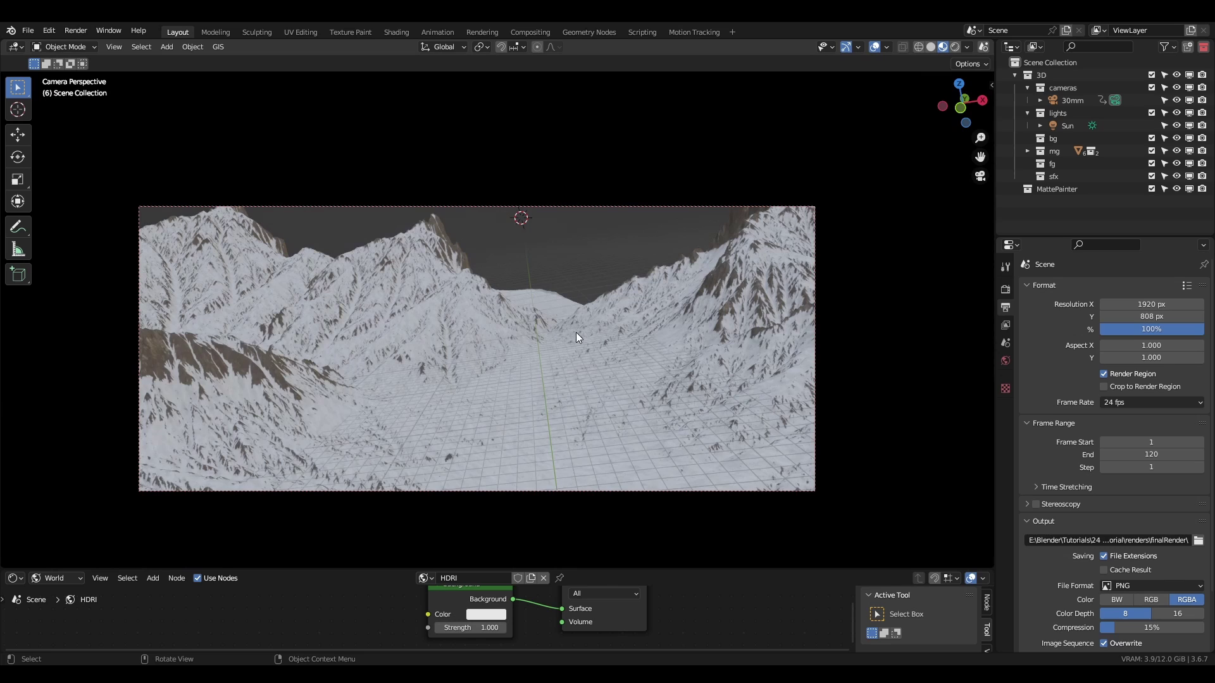
Step: Set the compositor Image node to an image sequence of 120 frames
key("space")
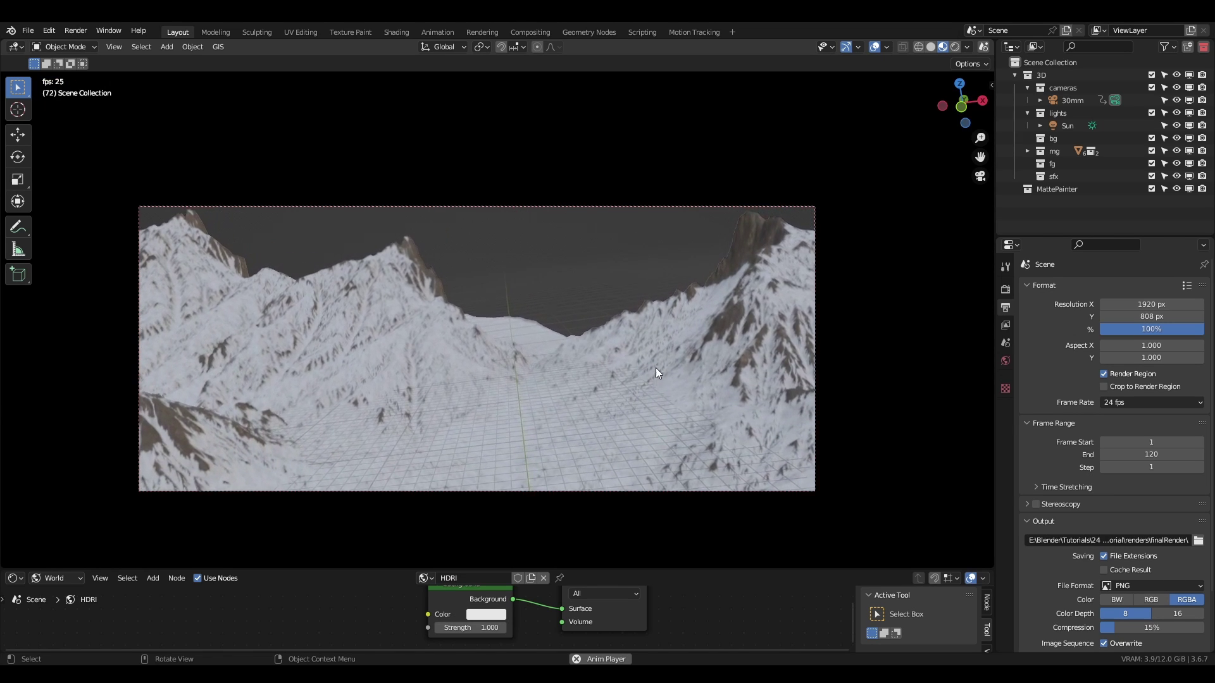
key("space")
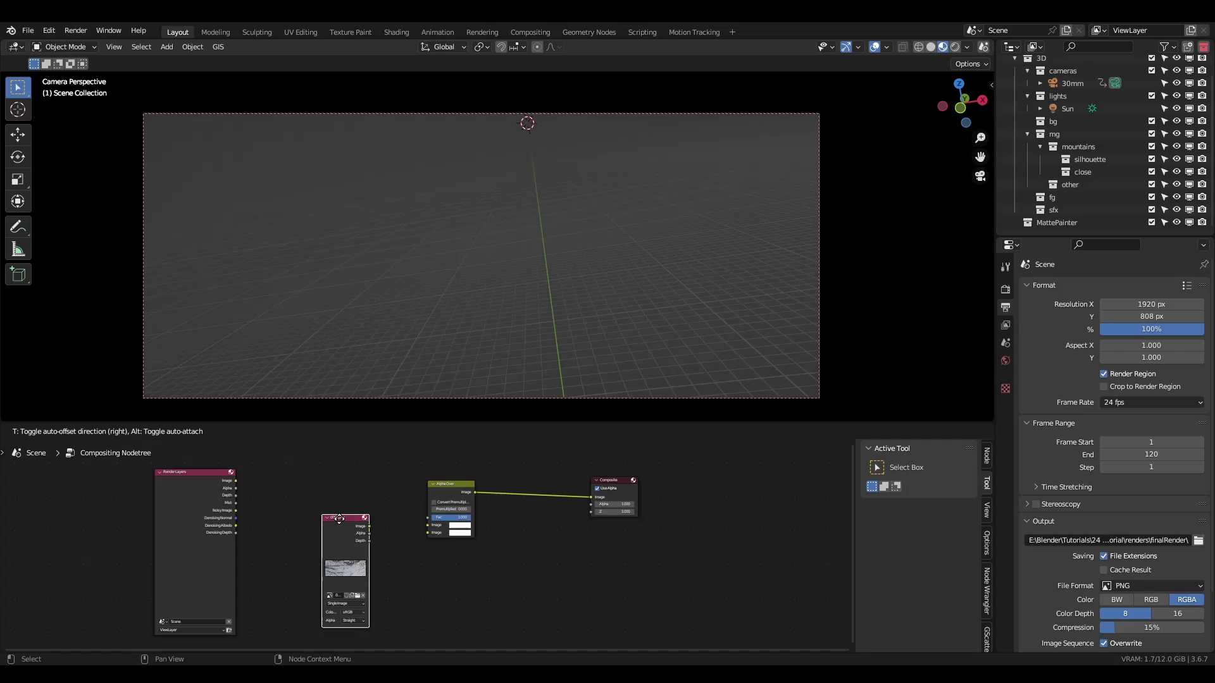
left_click(339, 519)
scroll(358, 492, "up", 3)
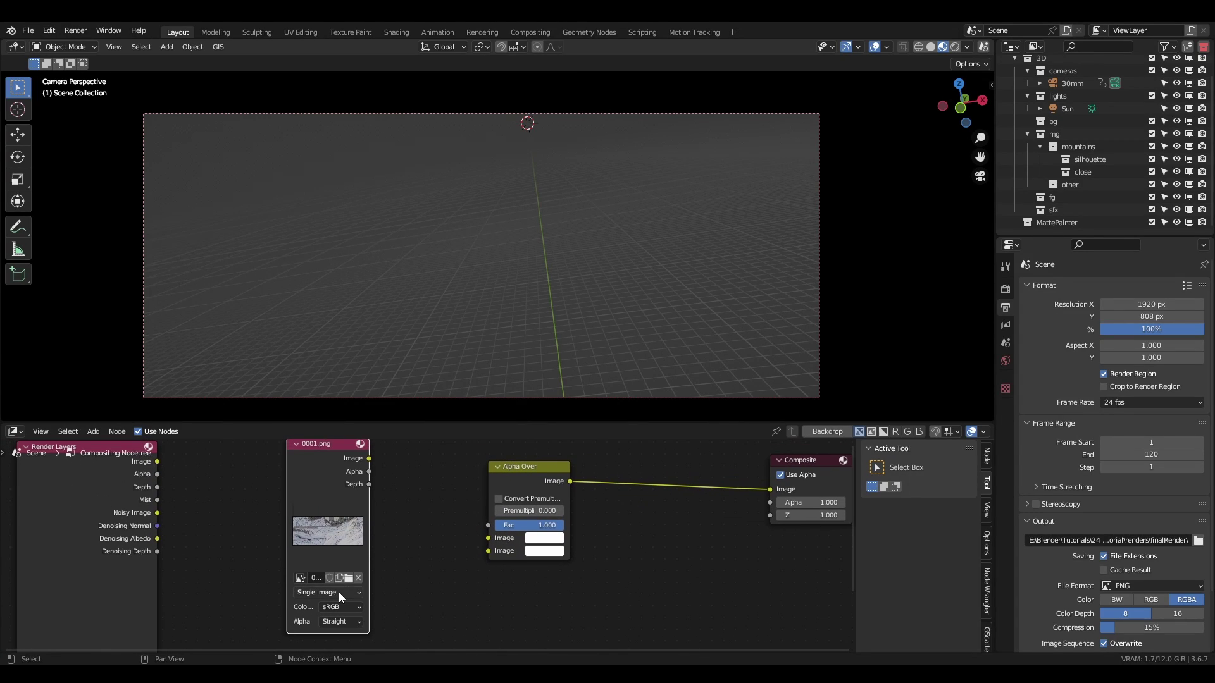
left_click(339, 592)
left_click(329, 565)
middle_click_drag(401, 563, 426, 515)
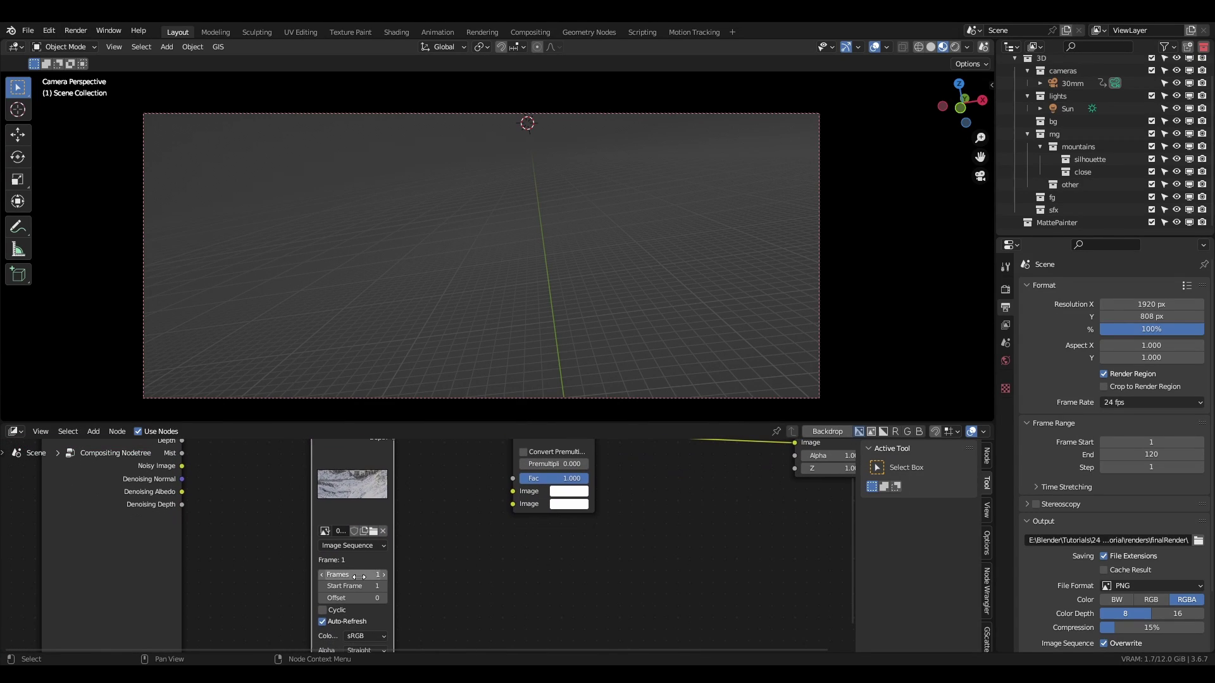
left_click(359, 576)
type("120")
key("Return")
Step: Wire Render Layers and 0001.png into Alpha Over, preview the composite in camera, and play
key("g")
left_click(298, 599)
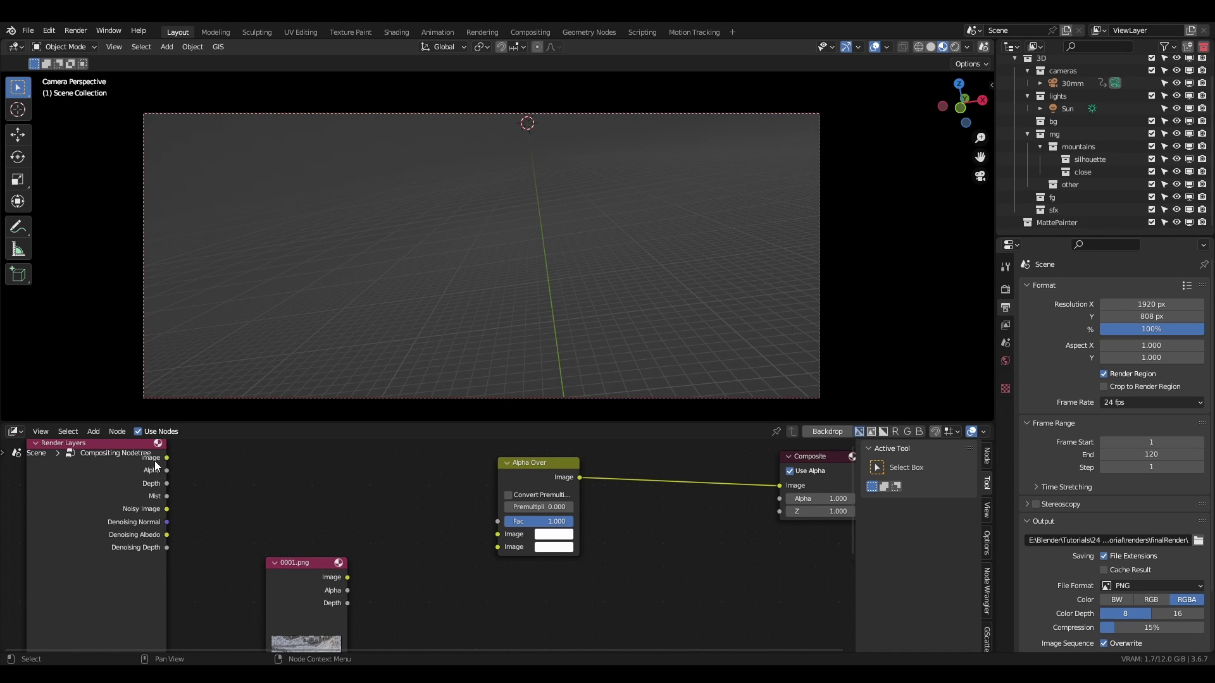
left_click_drag(165, 457, 499, 536)
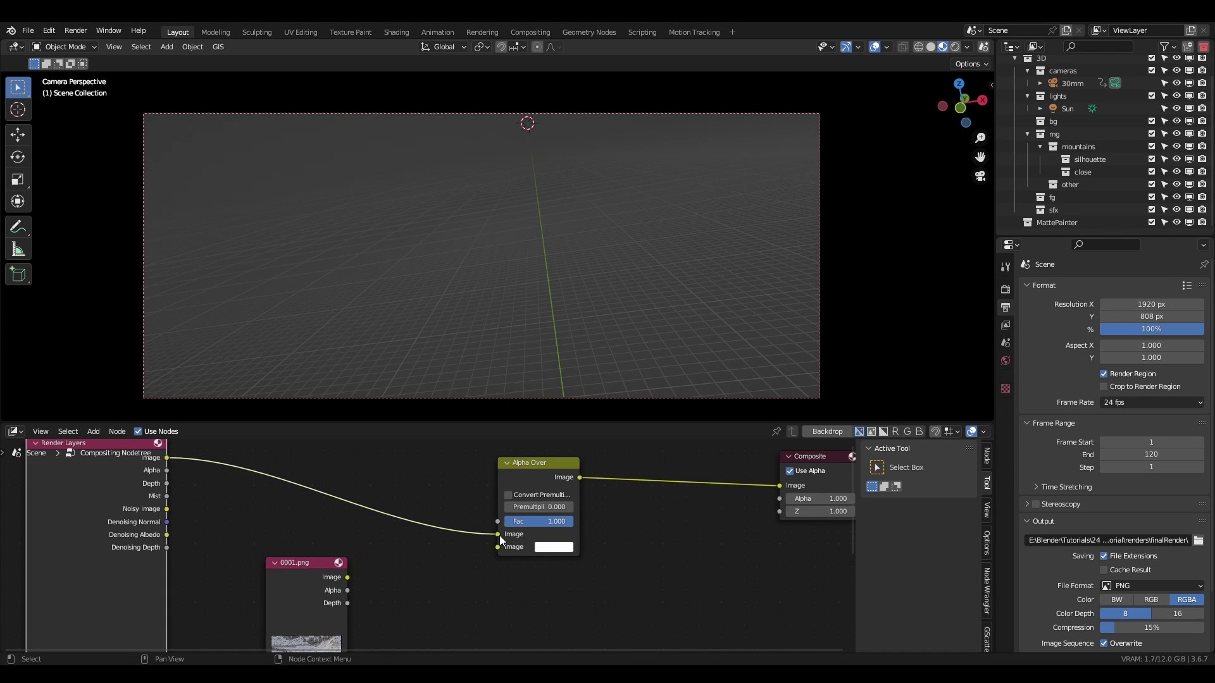
left_click_drag(347, 577, 499, 550)
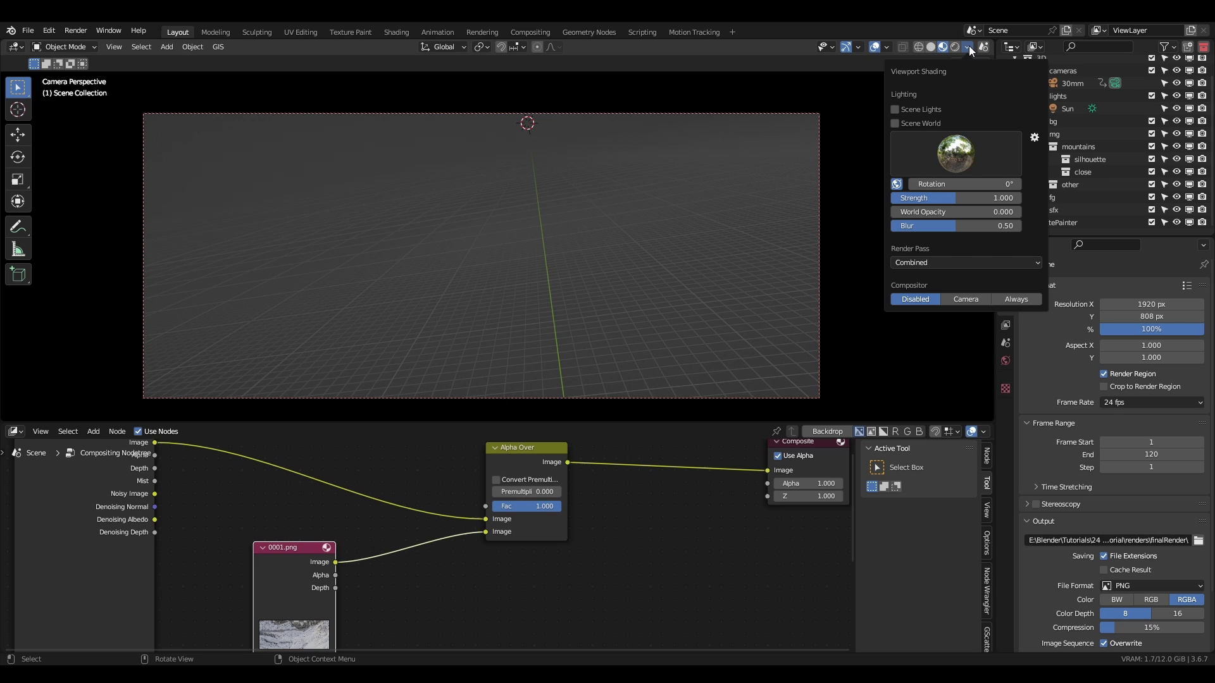
left_click(966, 299)
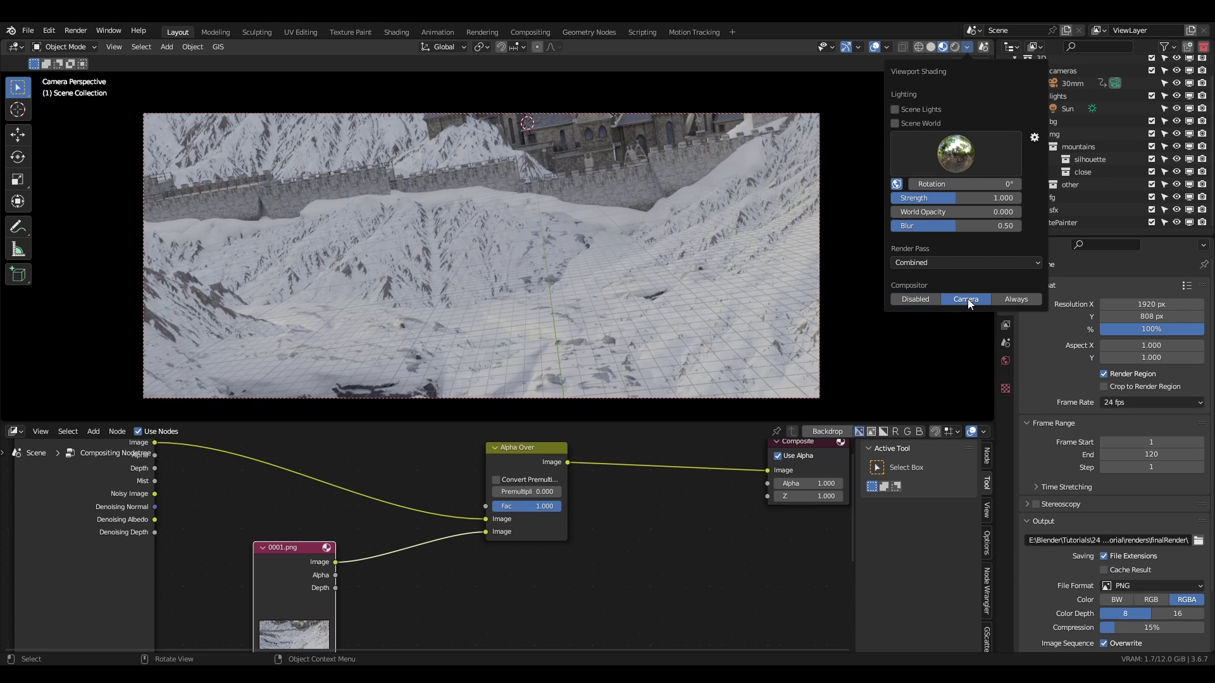
left_click(966, 47)
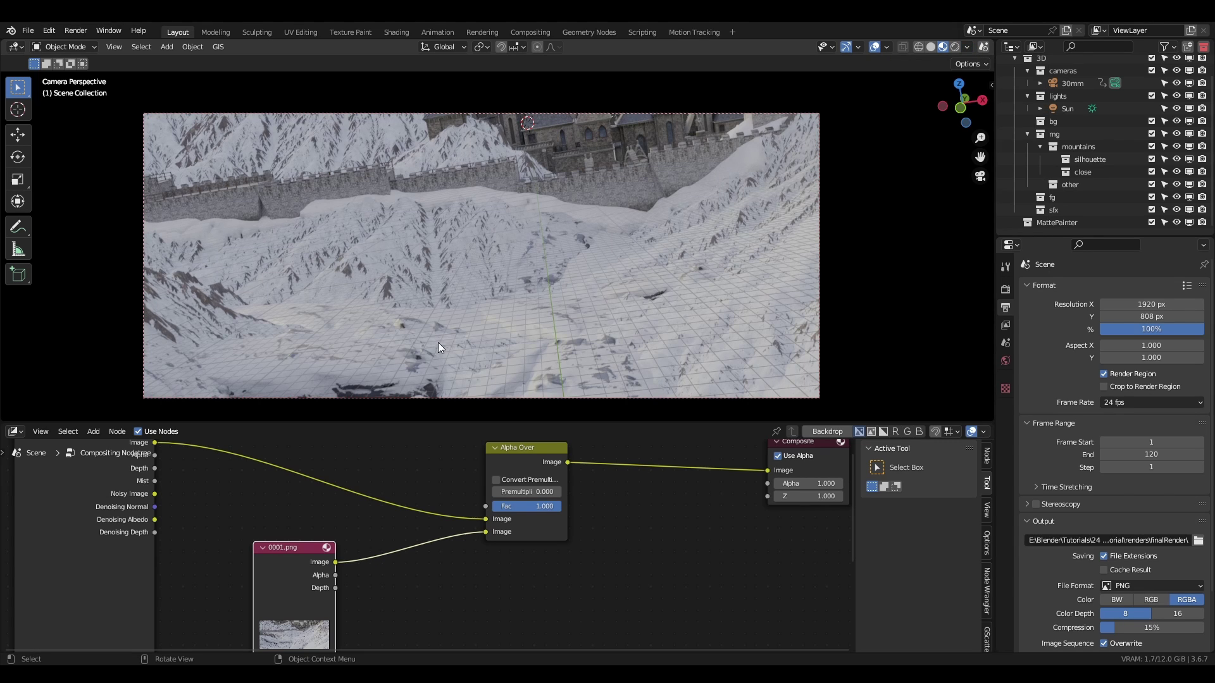
key("space")
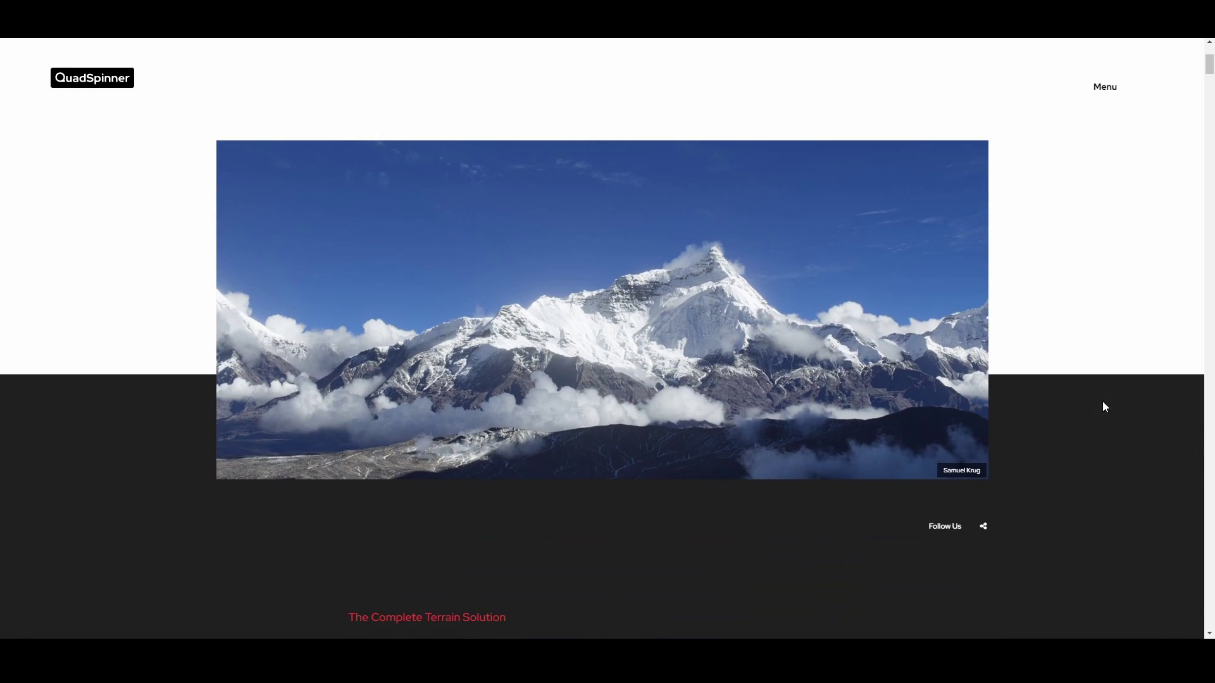
Step: Scroll through the QuadSpinner Gaea and KitBash3D Cargo web pages
scroll(1101, 406, "down", 5)
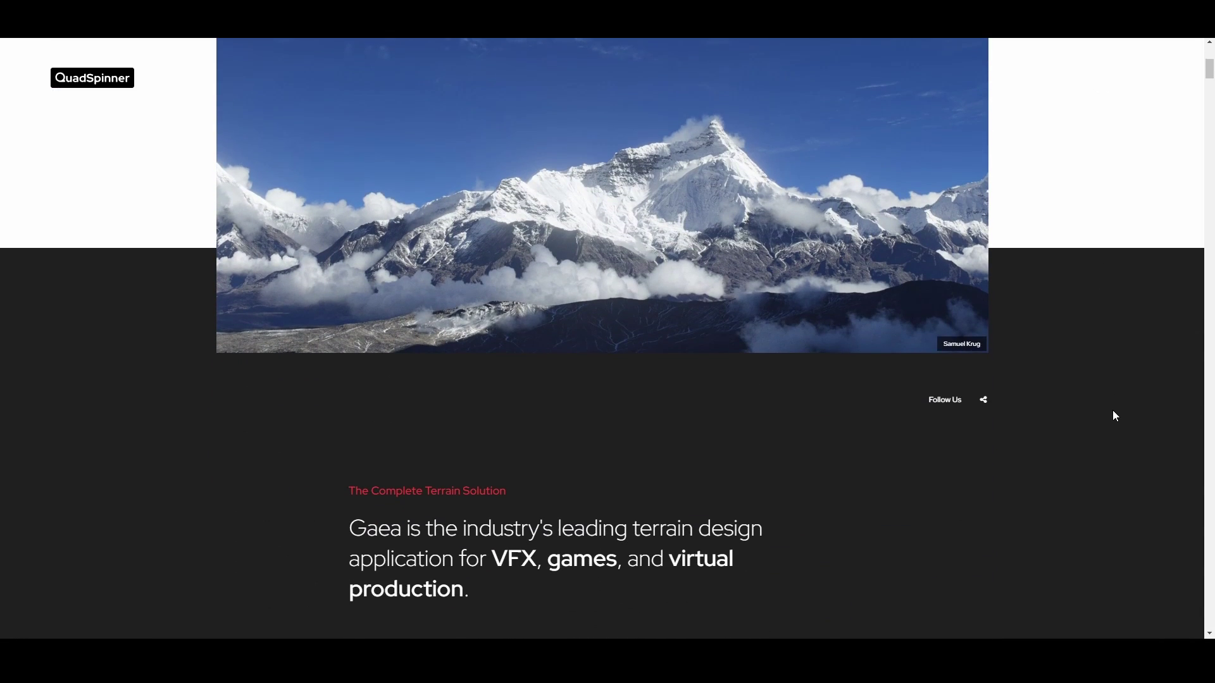
scroll(1110, 413, "down", 3)
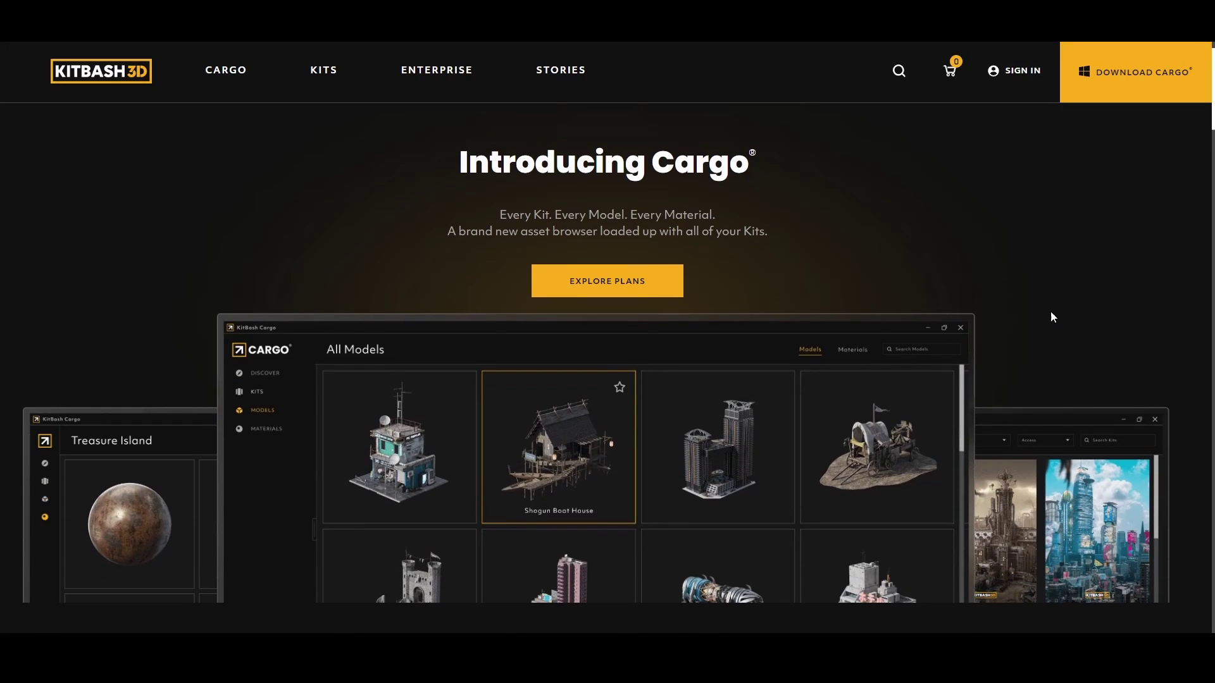
scroll(1012, 325, "down", 2)
scroll(987, 336, "down", 5)
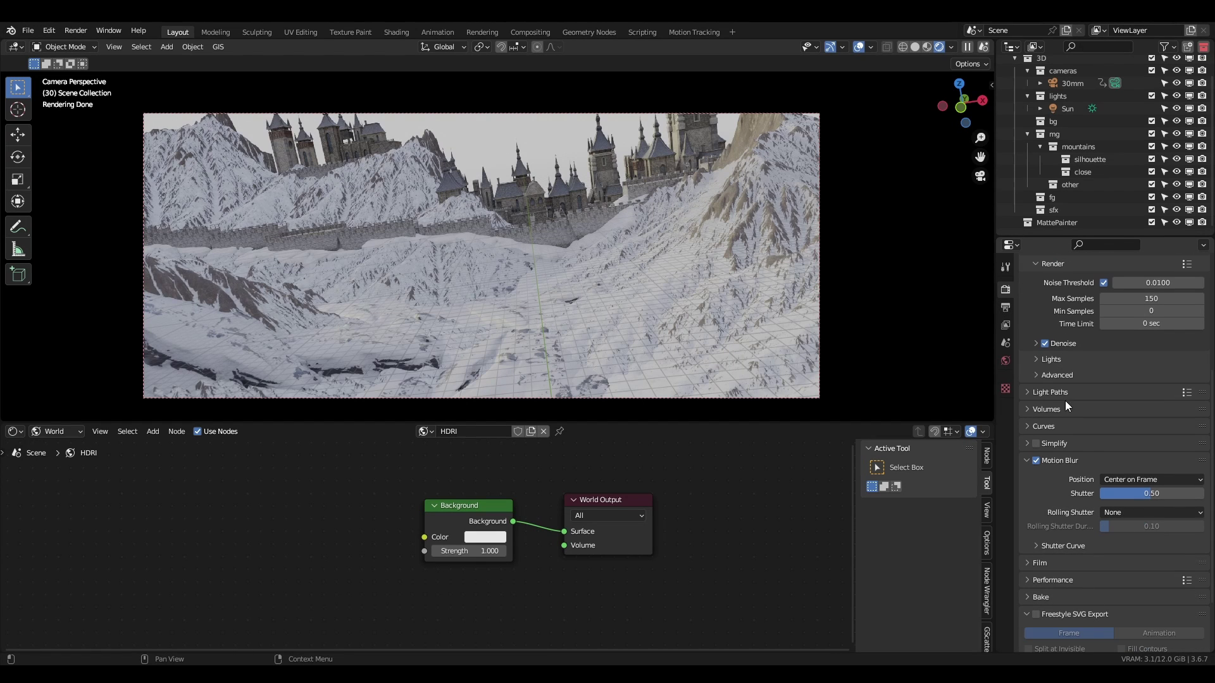
Step: Enable Transparent in the Render Properties Film panel
left_click(1029, 563)
scroll(1043, 502, "down", 5)
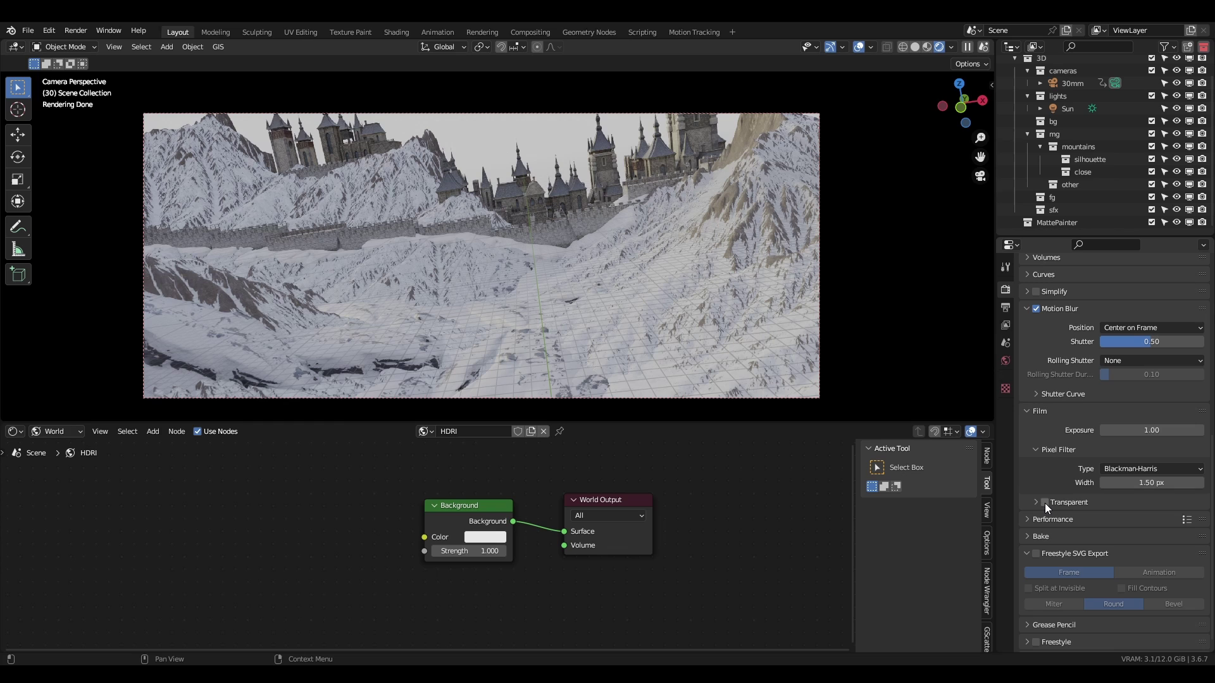
left_click(1045, 503)
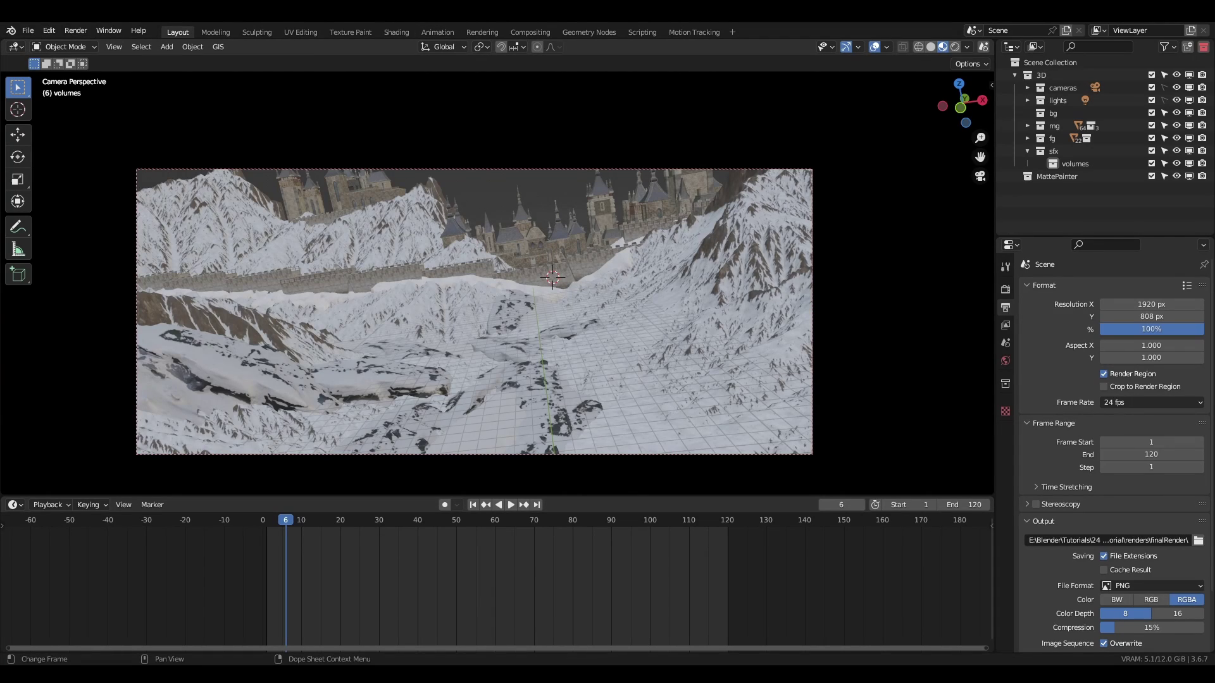
Step: In a maximized viewport, paste the clipboard image as a new MattePainter layer
key("n")
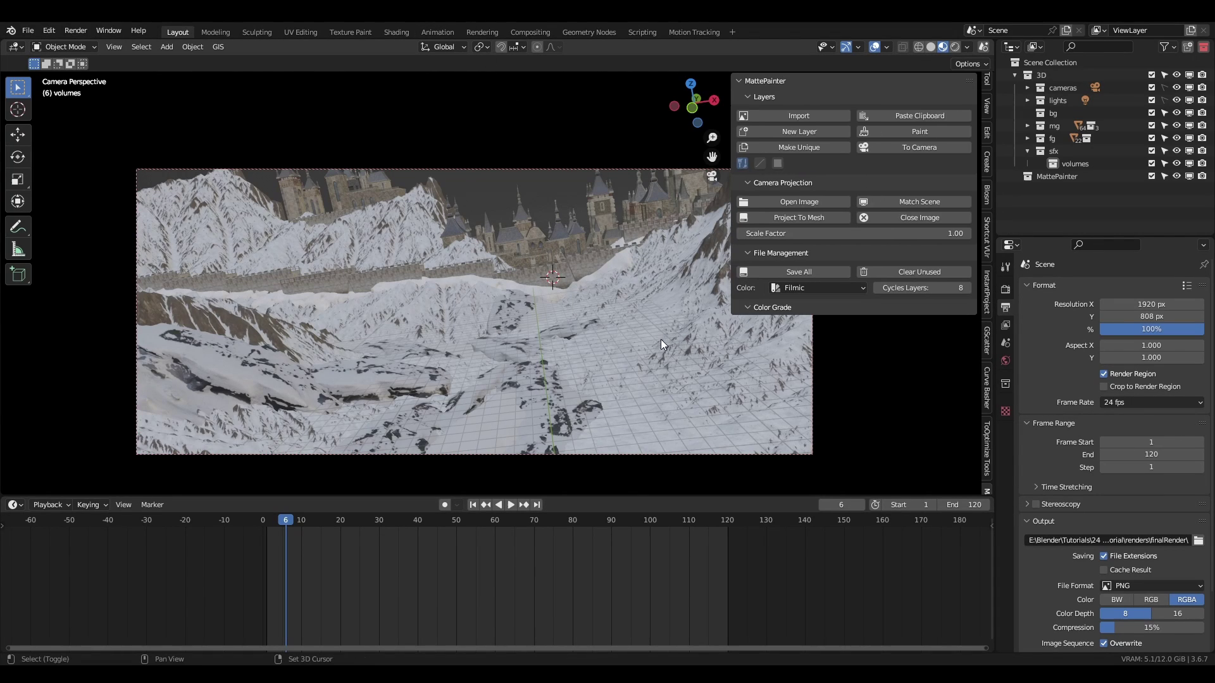
middle_click_drag(661, 339, 621, 340, "shift")
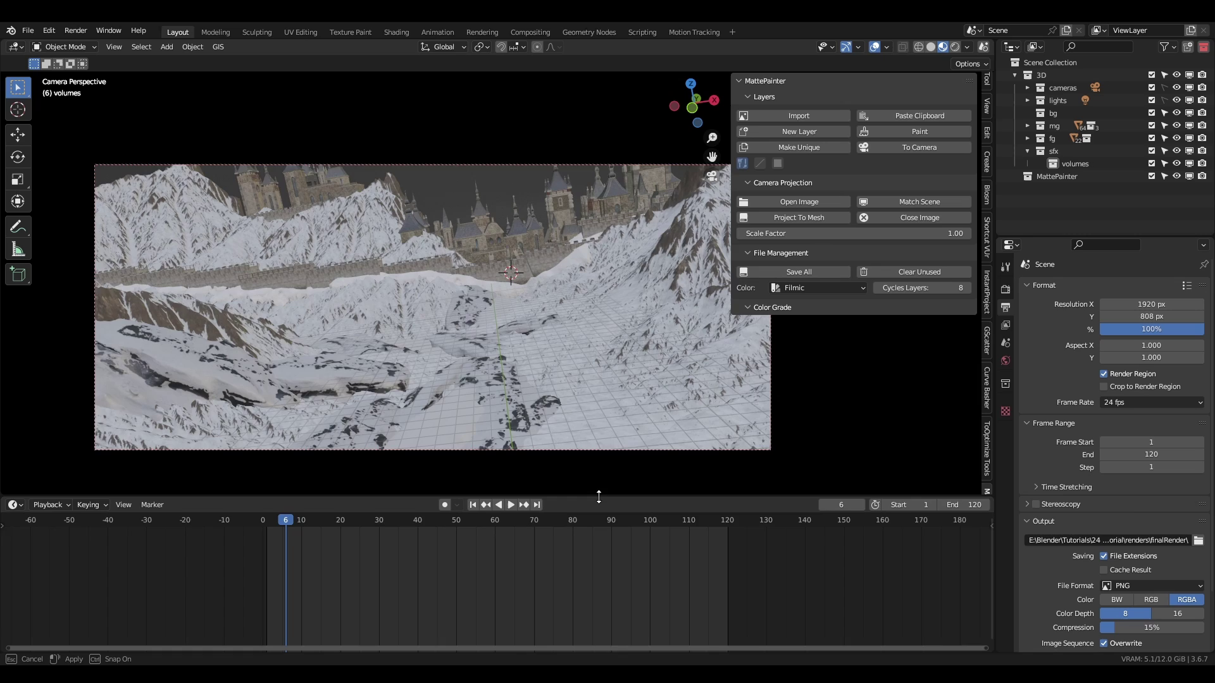
left_click_drag(598, 496, 599, 519)
key("ctrl+space")
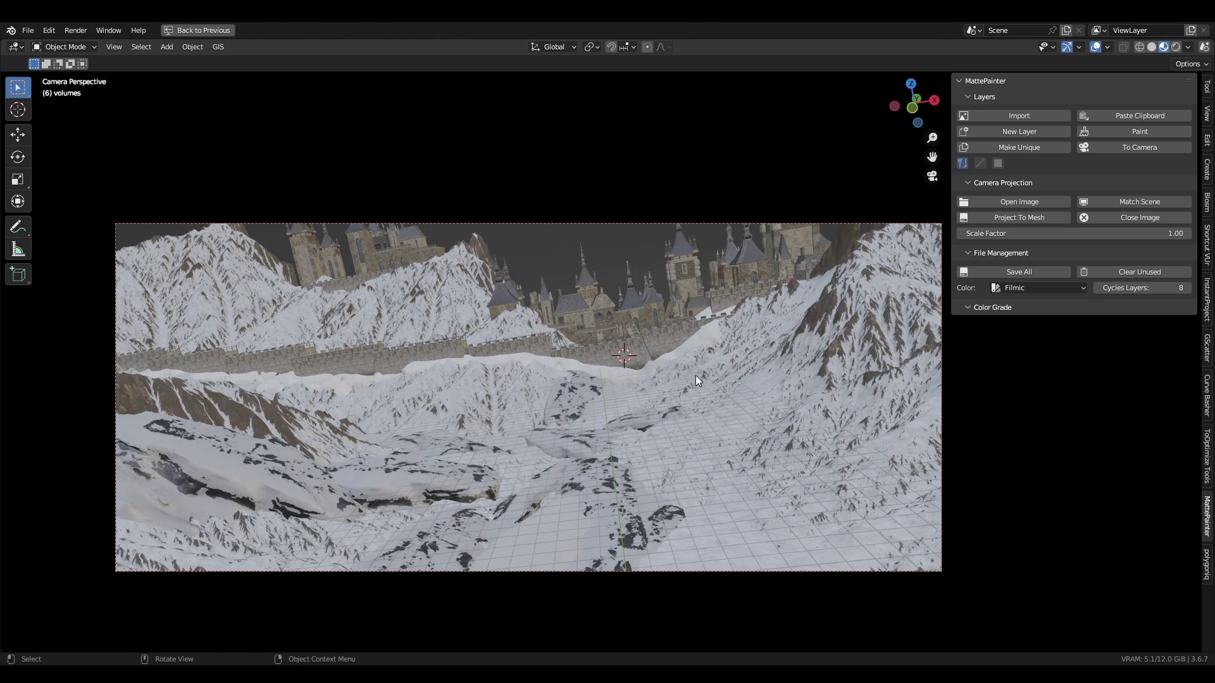
middle_click_drag(696, 375, 713, 348, "shift")
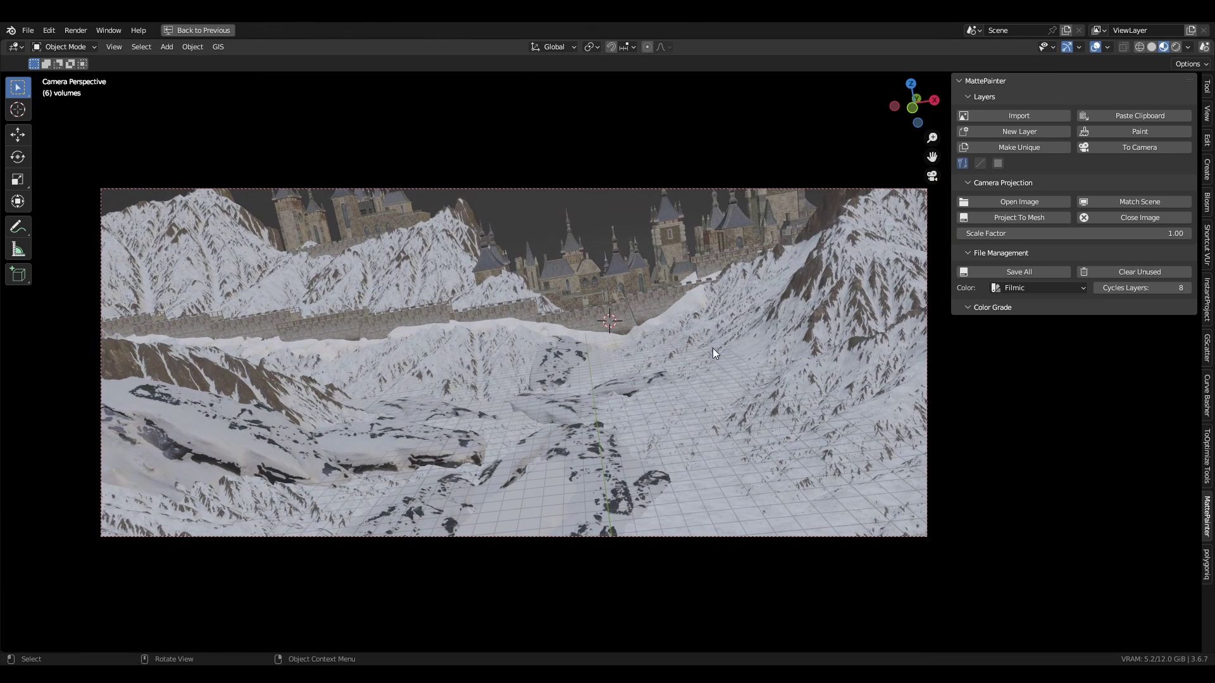
left_click(1136, 116)
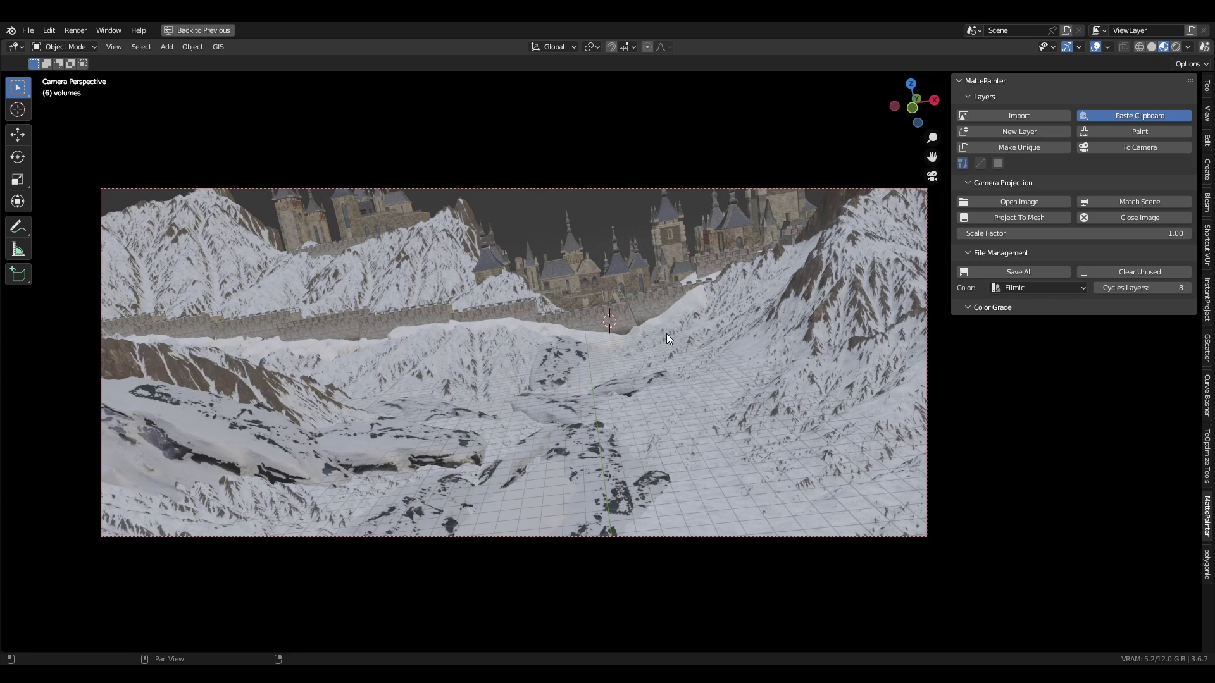
key("ctrl+space")
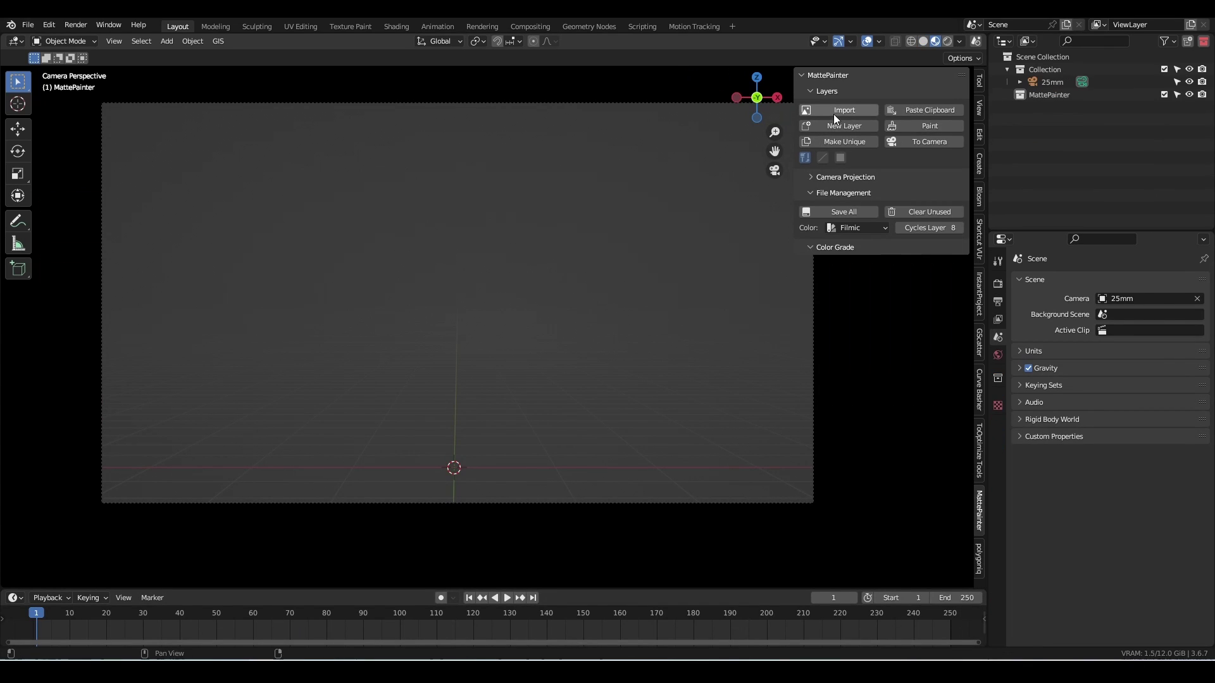
Step: Import beachsandC.jpg from the Pictures folder as a MattePainter image plane
left_click(837, 112)
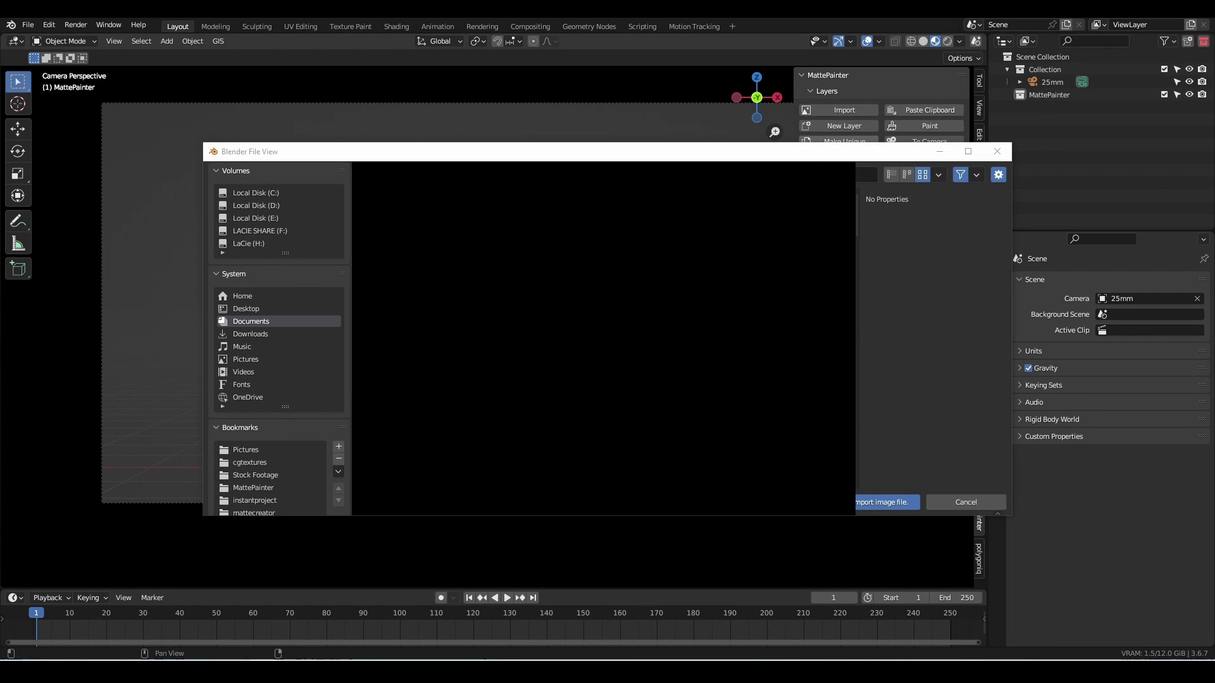
left_click(295, 445)
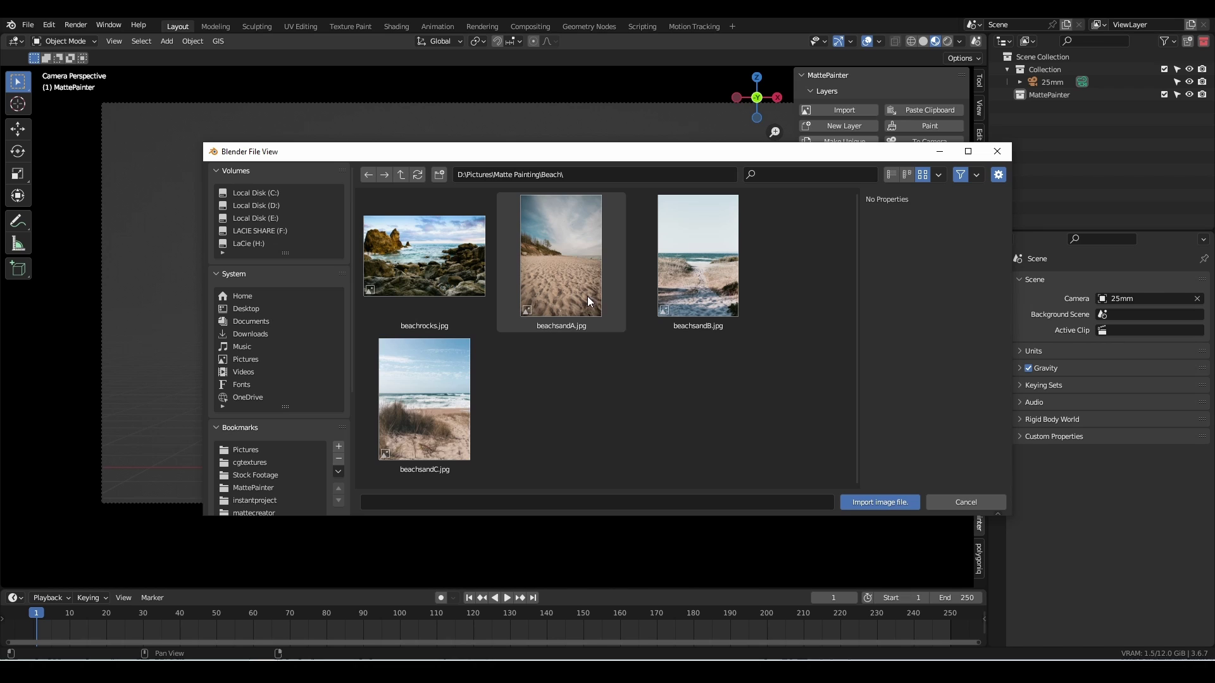
double_click(449, 391)
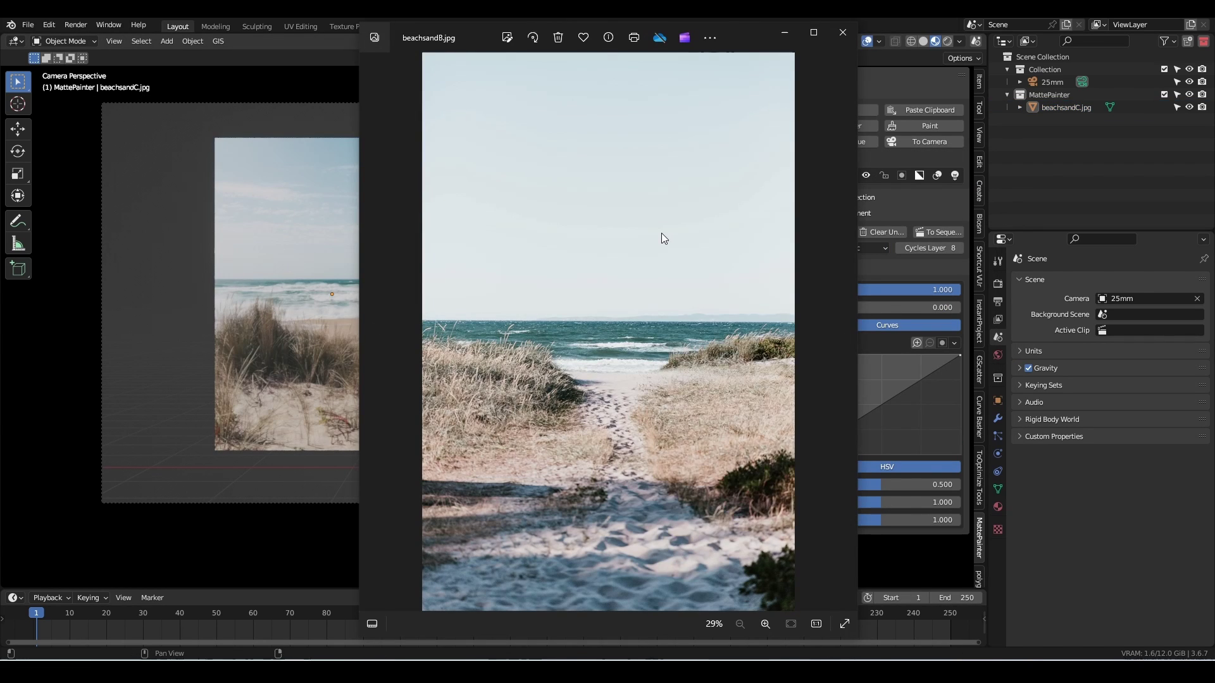
Step: Copy another beach photo, paste it as a Clipboard layer, then move it up-right and enlarge it
right_click(661, 233)
left_click(730, 292)
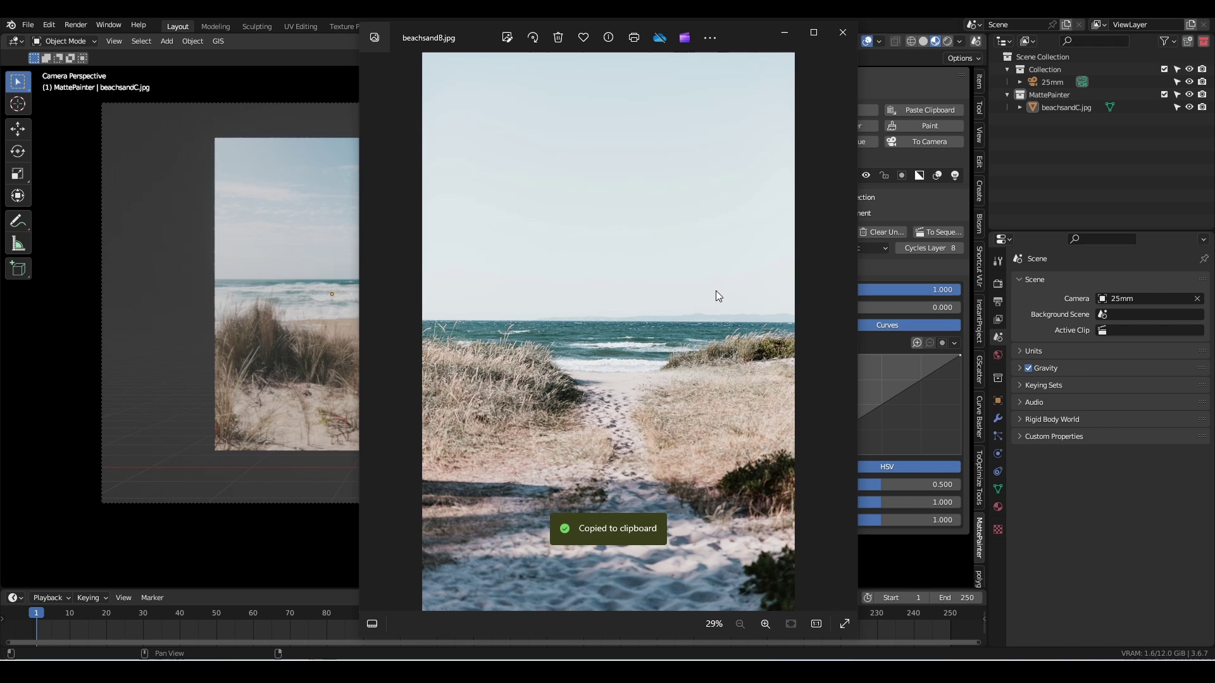
left_click(308, 404)
left_click(499, 389)
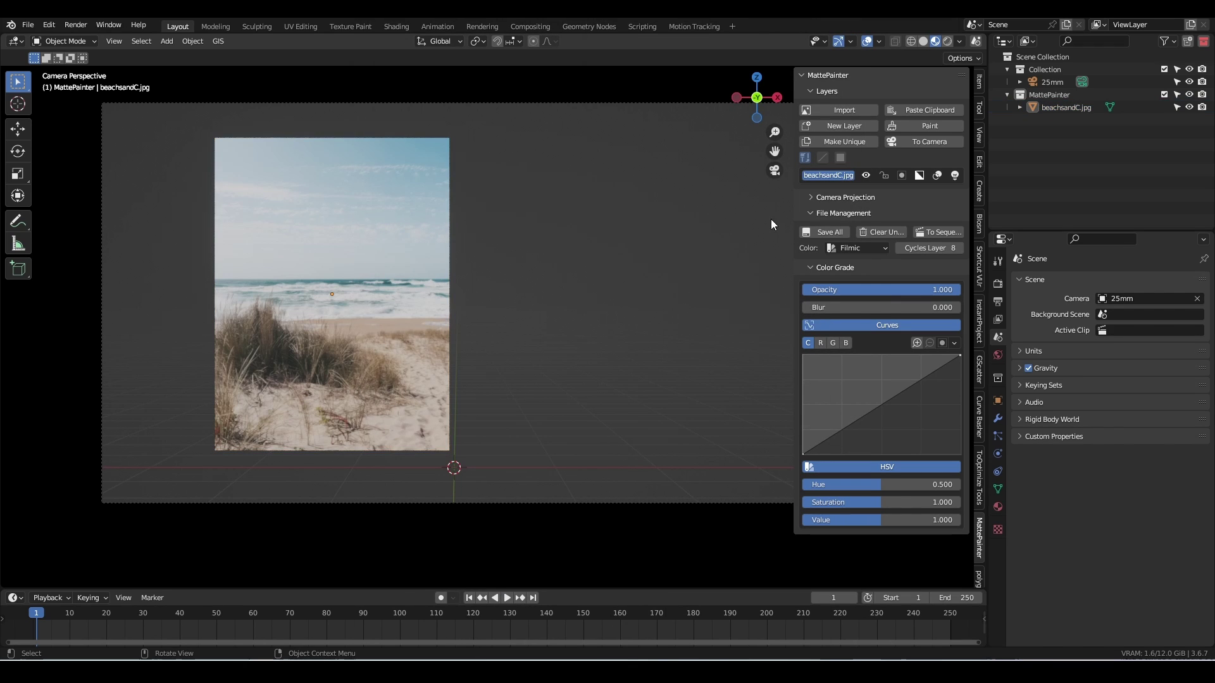
left_click(940, 110)
key("g")
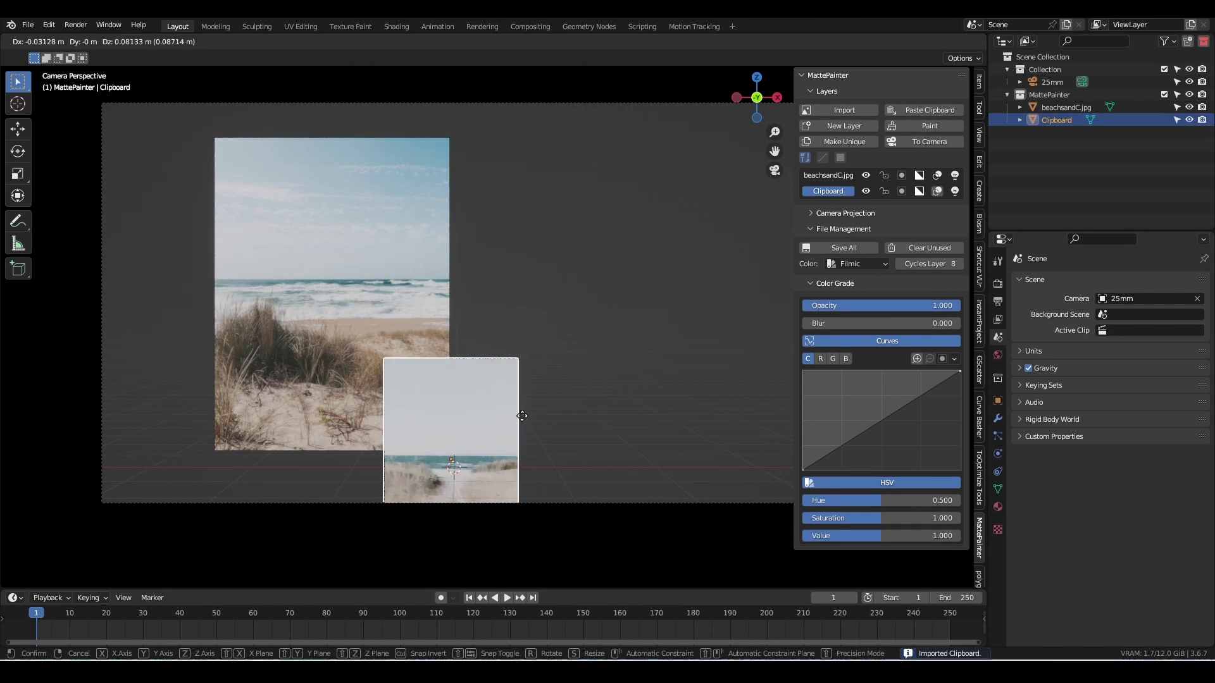
left_click(678, 161)
key("s")
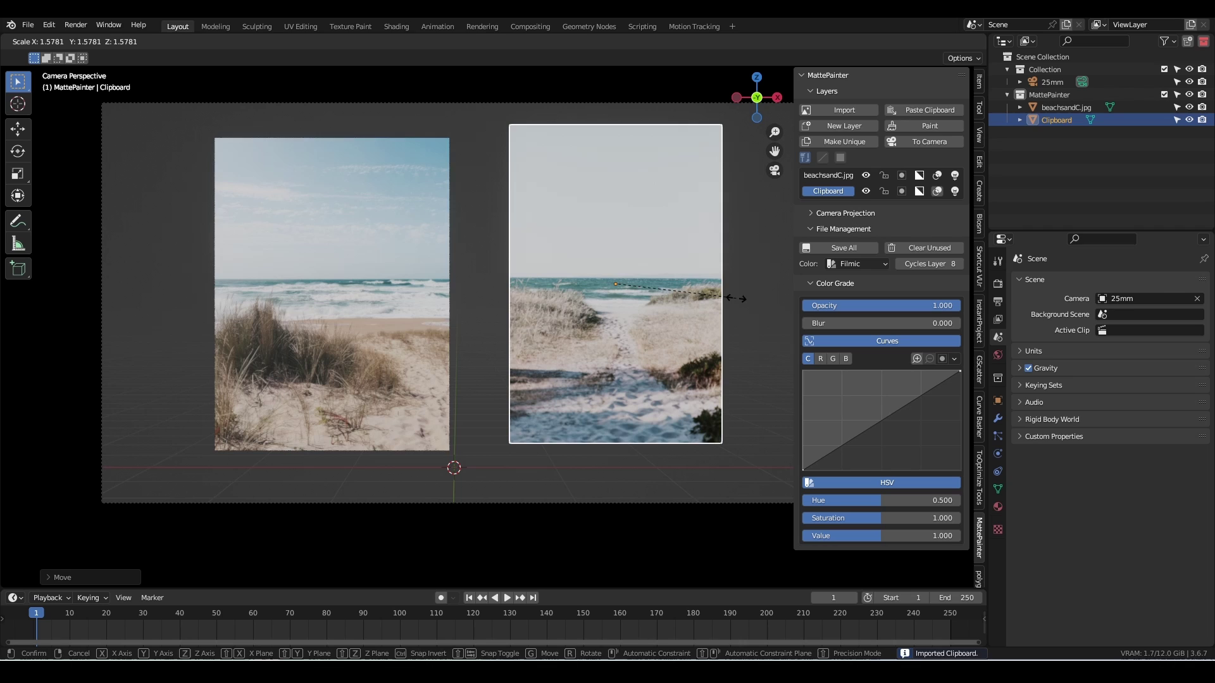
left_click(732, 296)
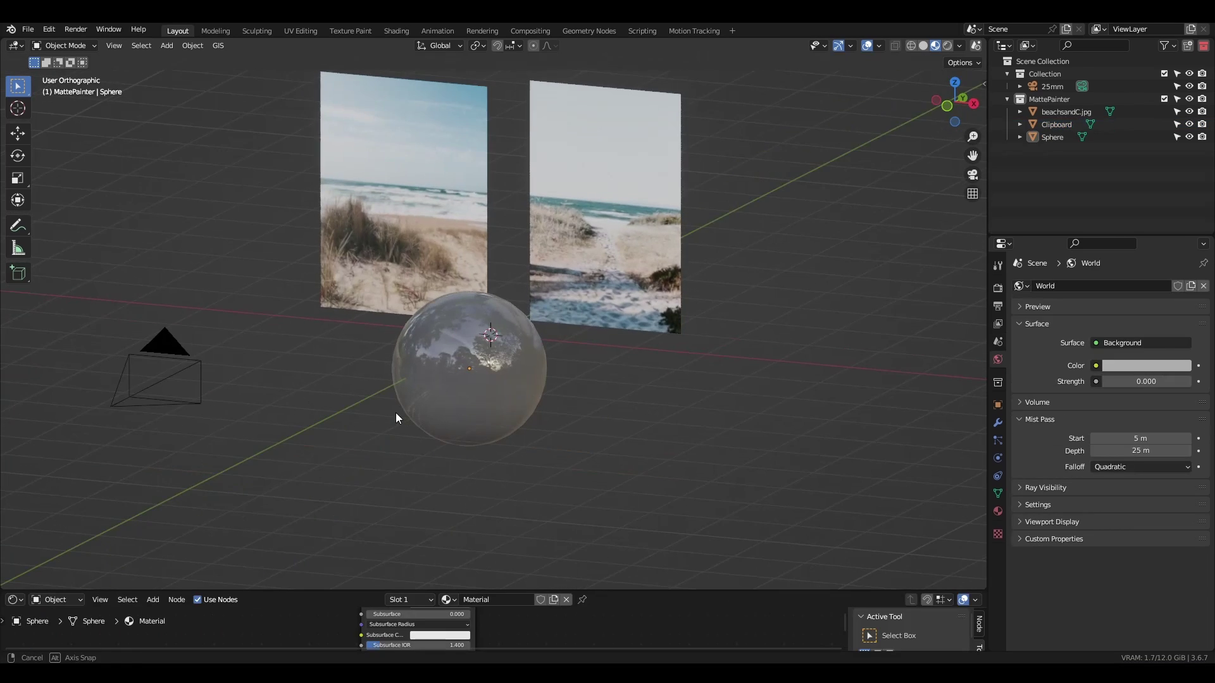
middle_click_drag(396, 418, 637, 417)
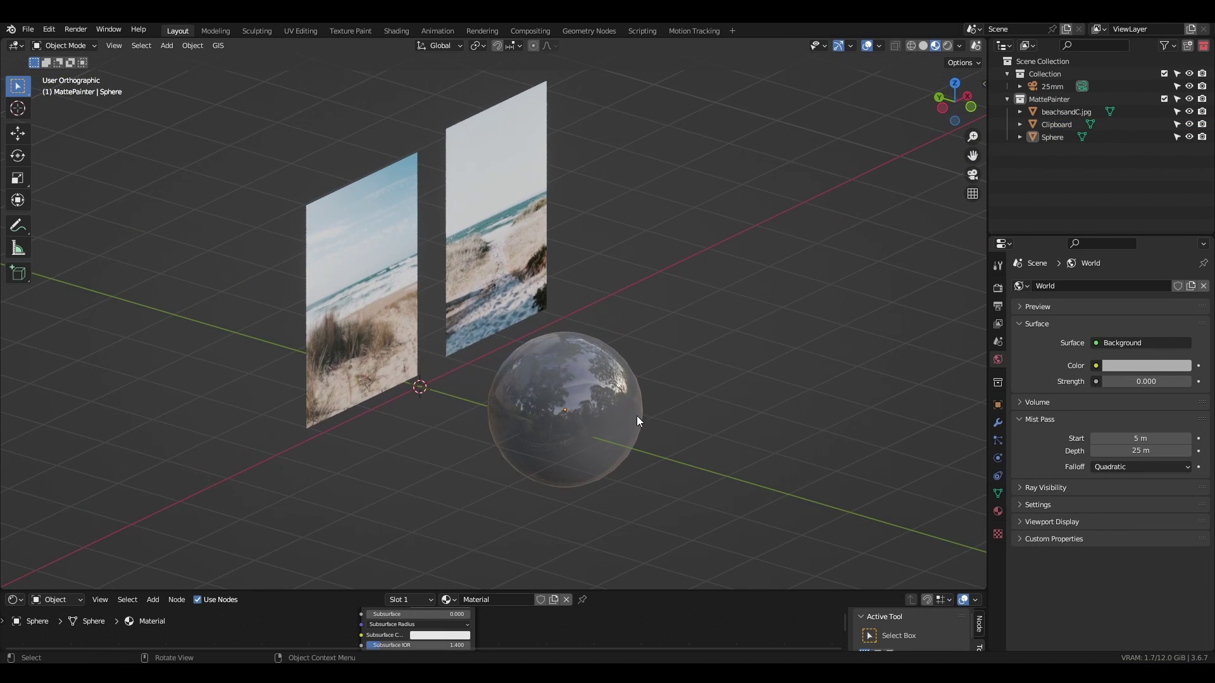
Step: Switch to Rendered shading and stand the Clipboard plane upright beside beachsandC.jpg
left_click(948, 46)
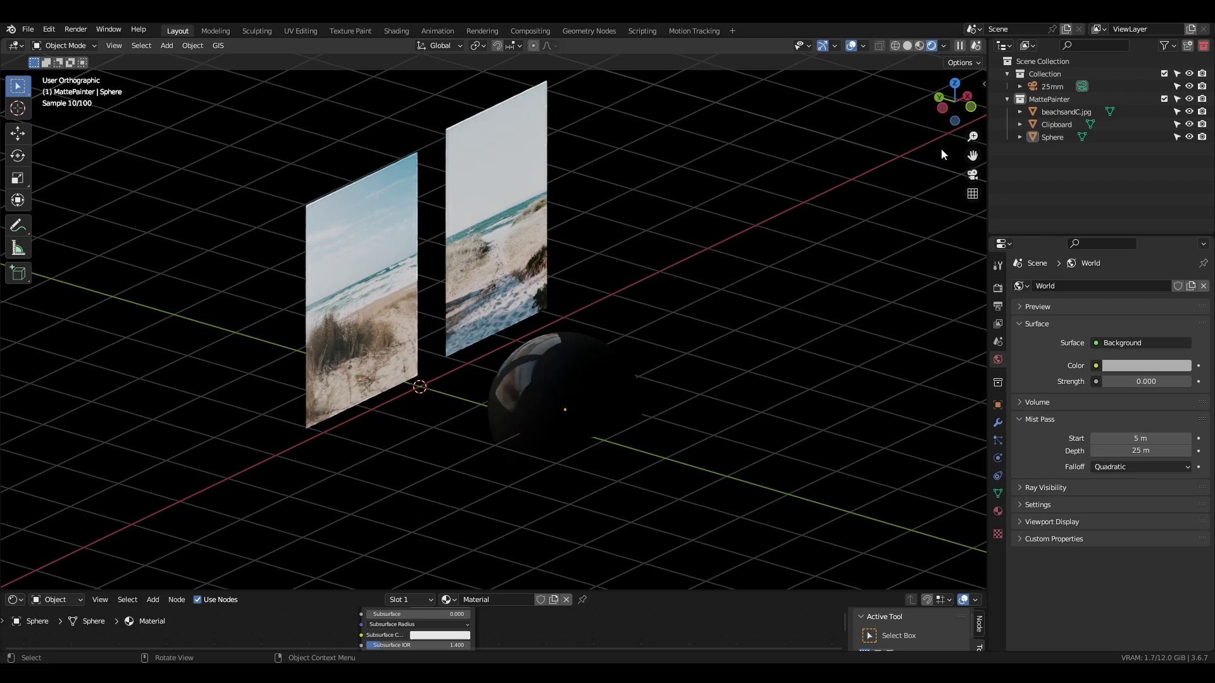
mouse_move(618, 385)
middle_mouse_down()
mouse_move(663, 386)
mouse_move(564, 393)
middle_mouse_up()
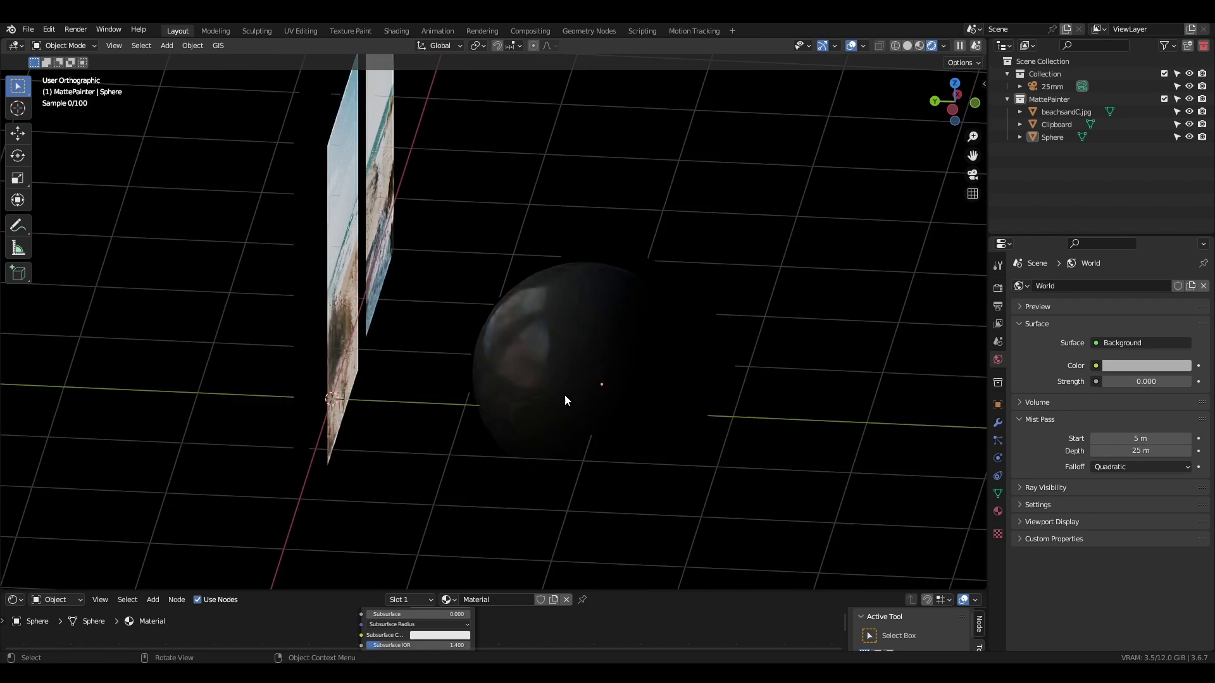
scroll(564, 393, "up", 5)
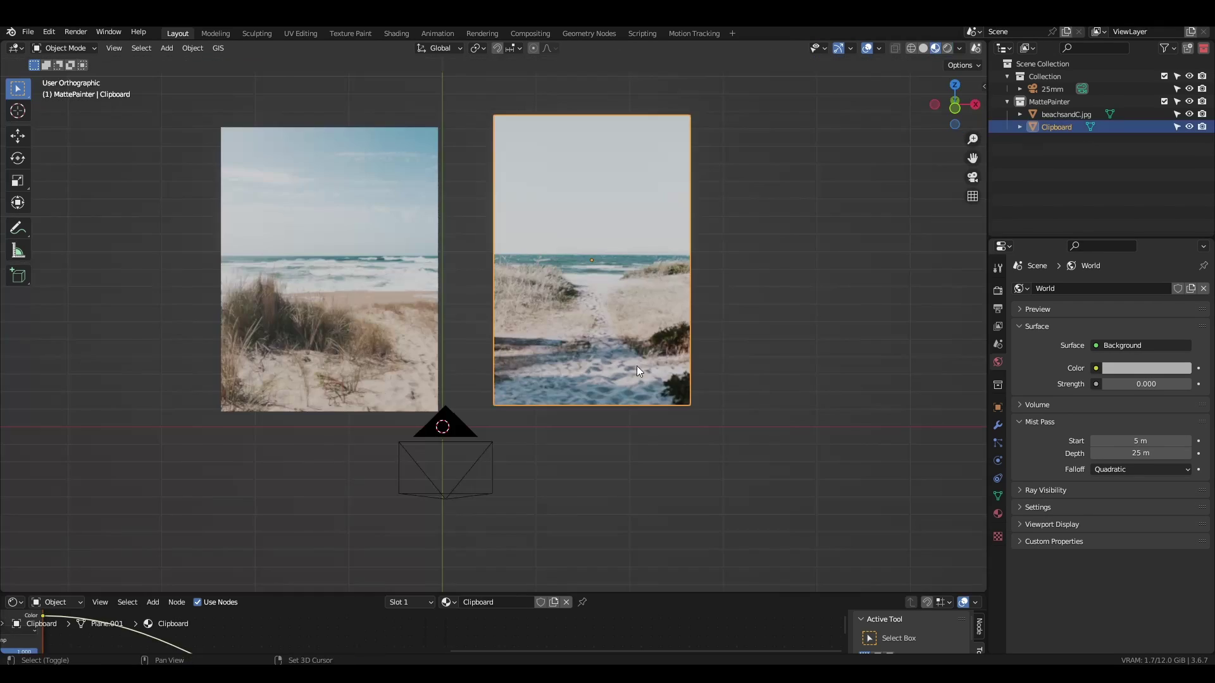
middle_click_drag(637, 365, 587, 373, "shift")
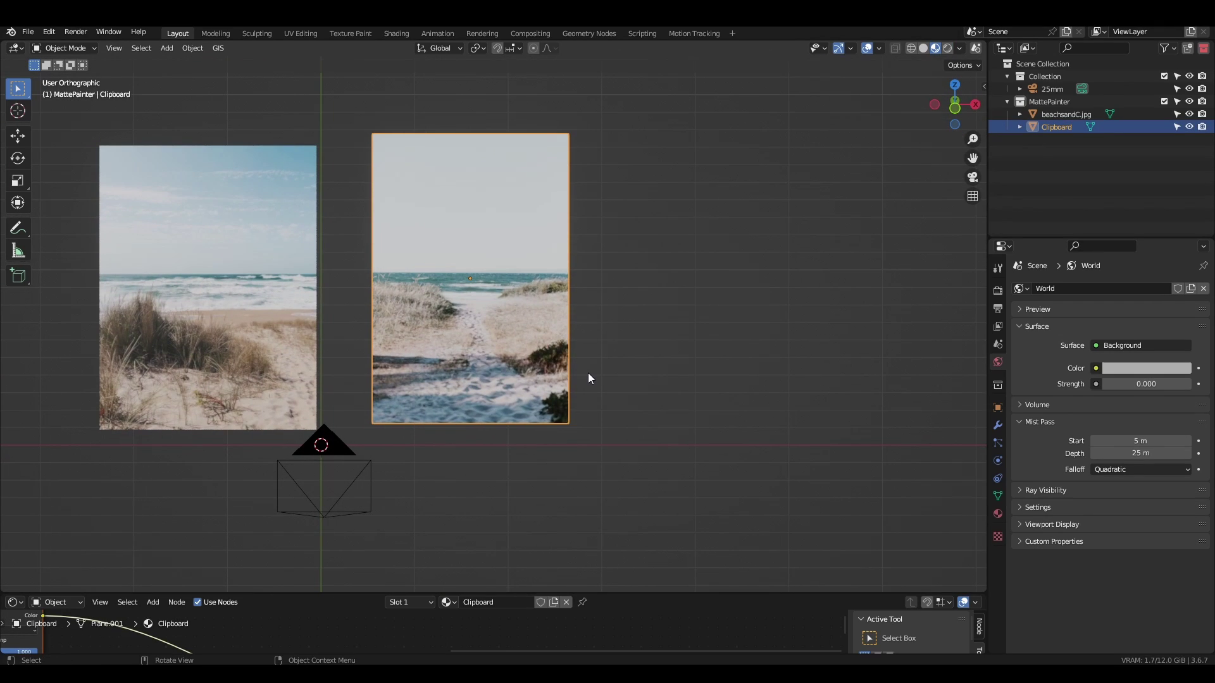
key("g")
key("s")
key("r")
left_click(680, 346)
Step: Toggle Local view, then in Edit Mode test-move corner and centre vertices without applying
key("KP_Divide")
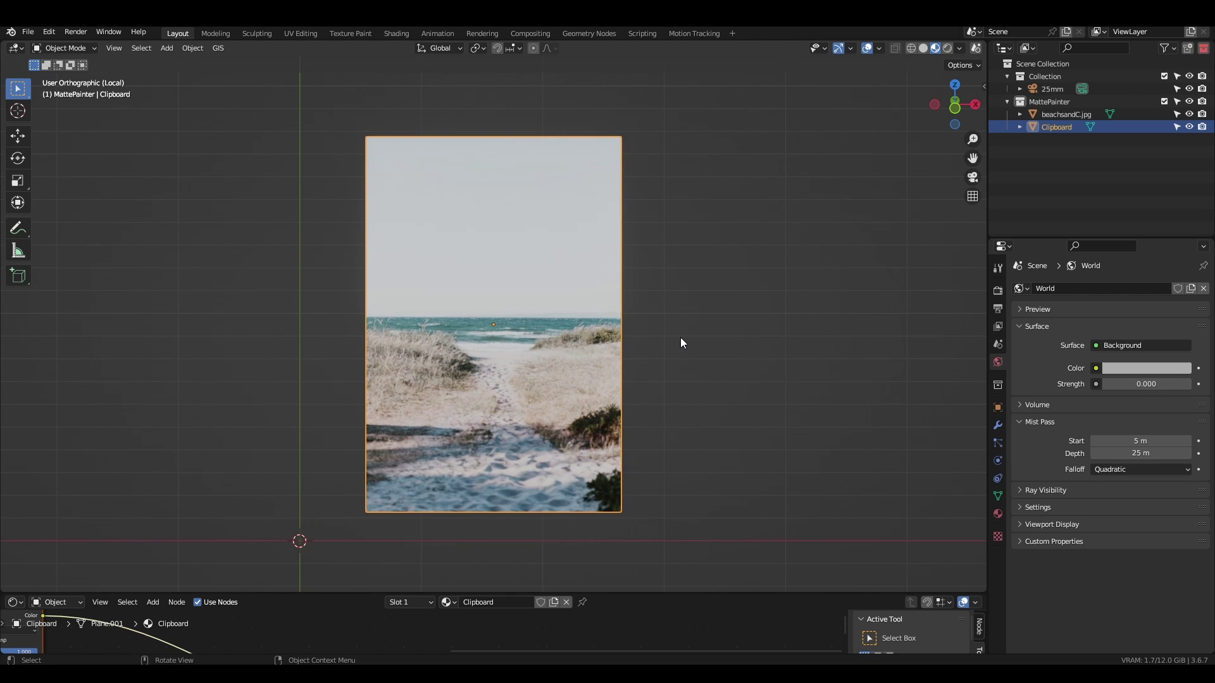
key("KP_Divide")
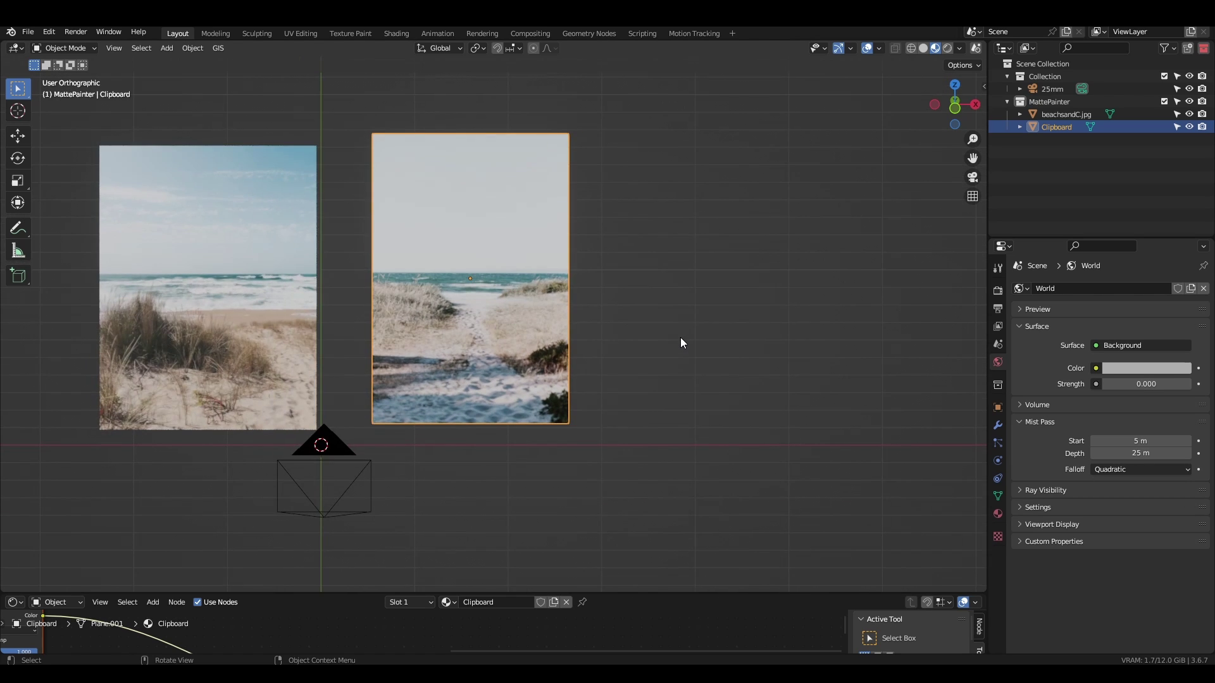
key("Tab")
left_click(689, 361)
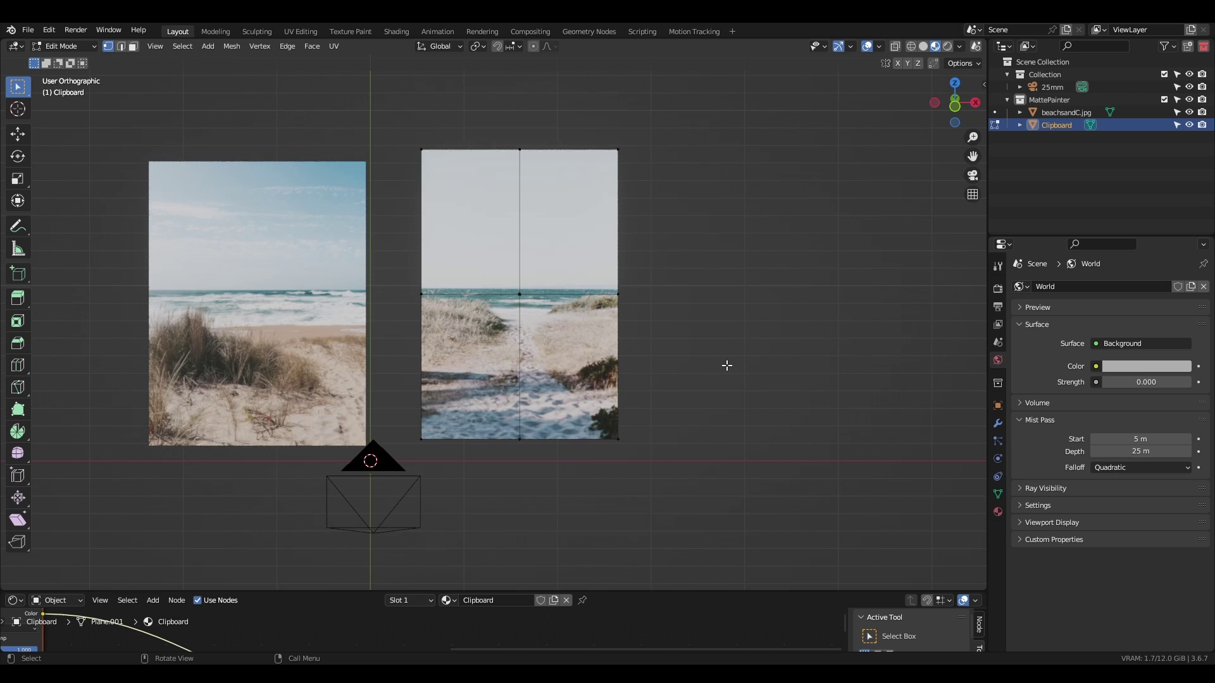
left_click(619, 440)
key("g")
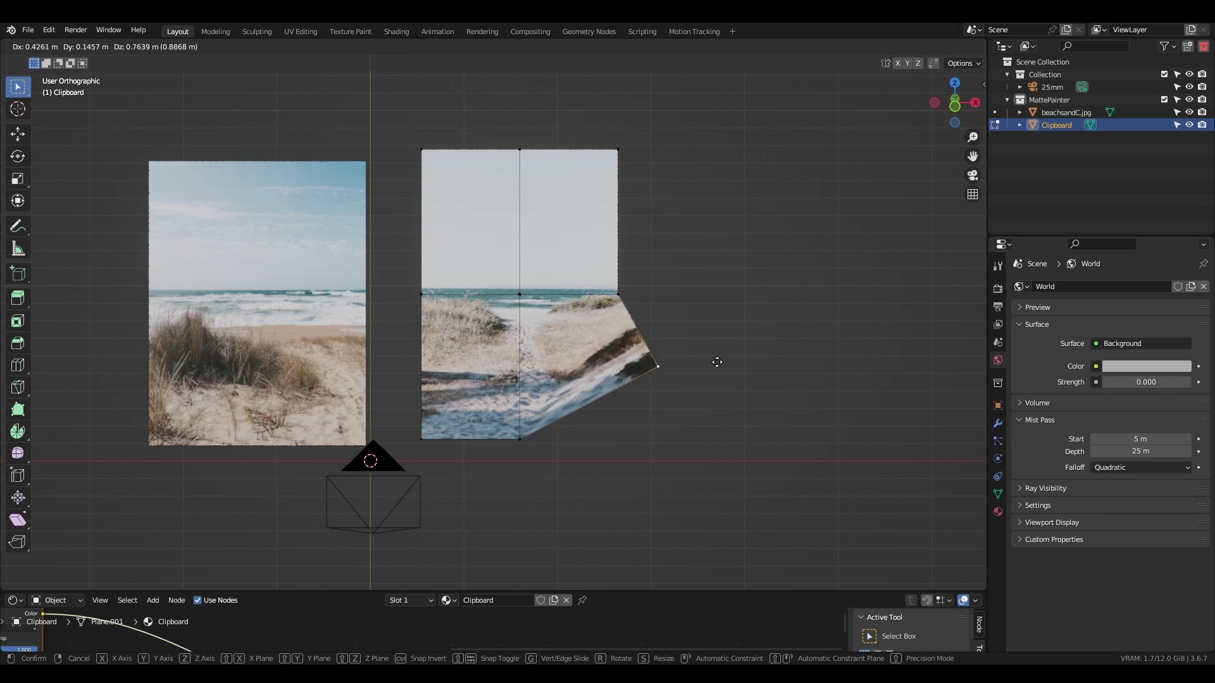
key("Escape")
left_click(519, 294)
key("g")
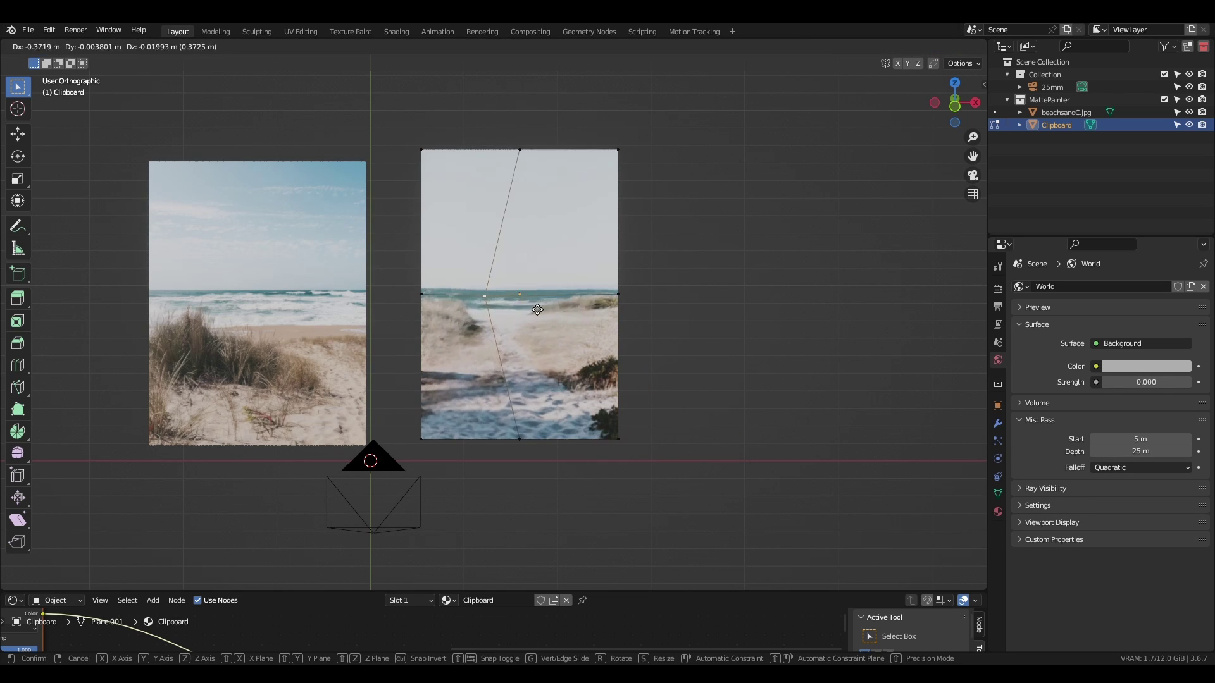
key("Escape")
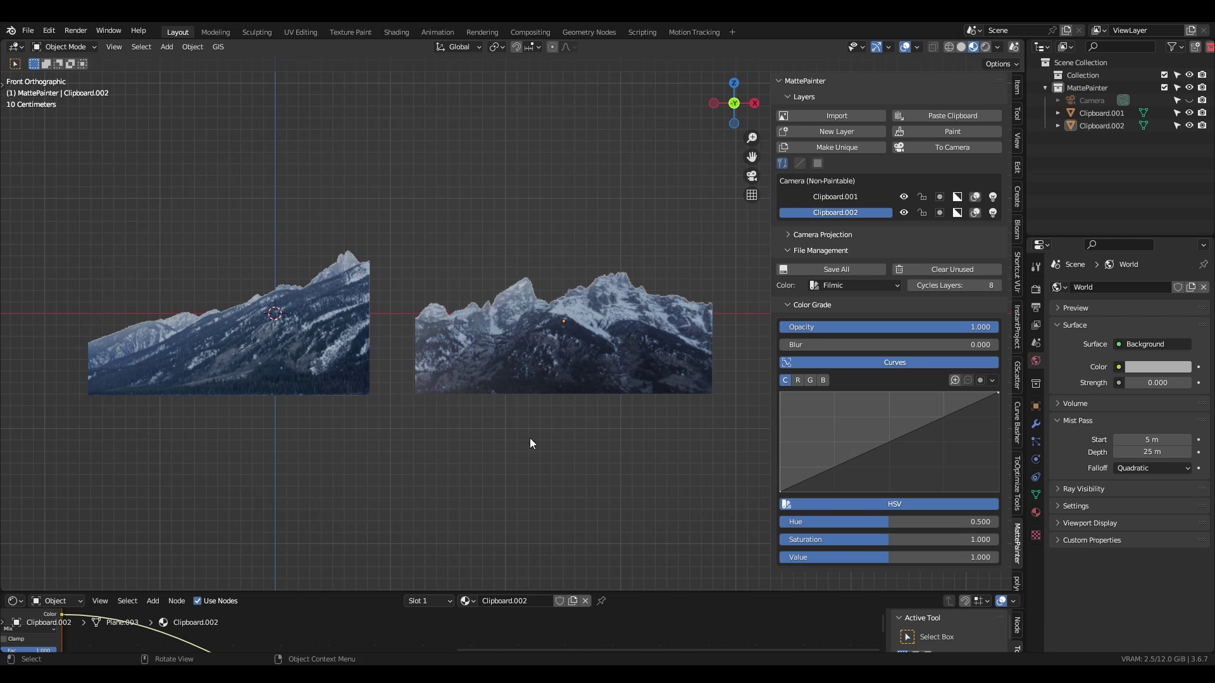
Step: Switch the active MattePainter layer between Clipboard.001 and Clipboard.002, ending on Clipboard.002
left_click(854, 196)
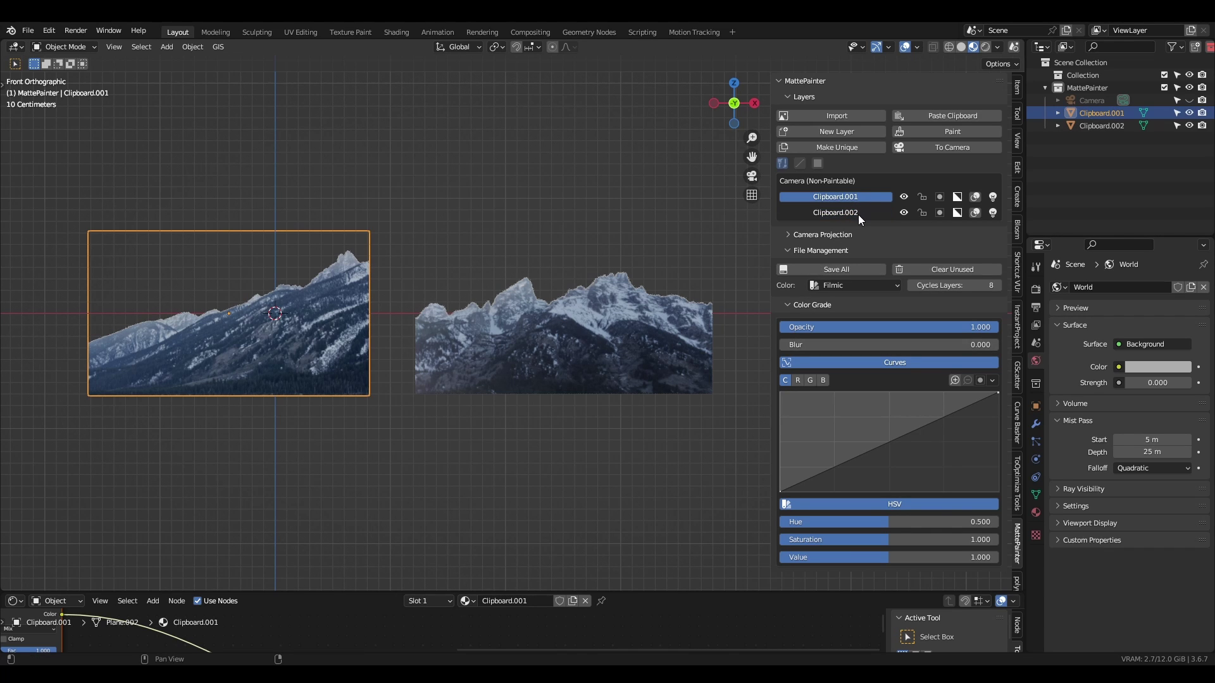
left_click(859, 215)
left_click(861, 196)
key("alt+a")
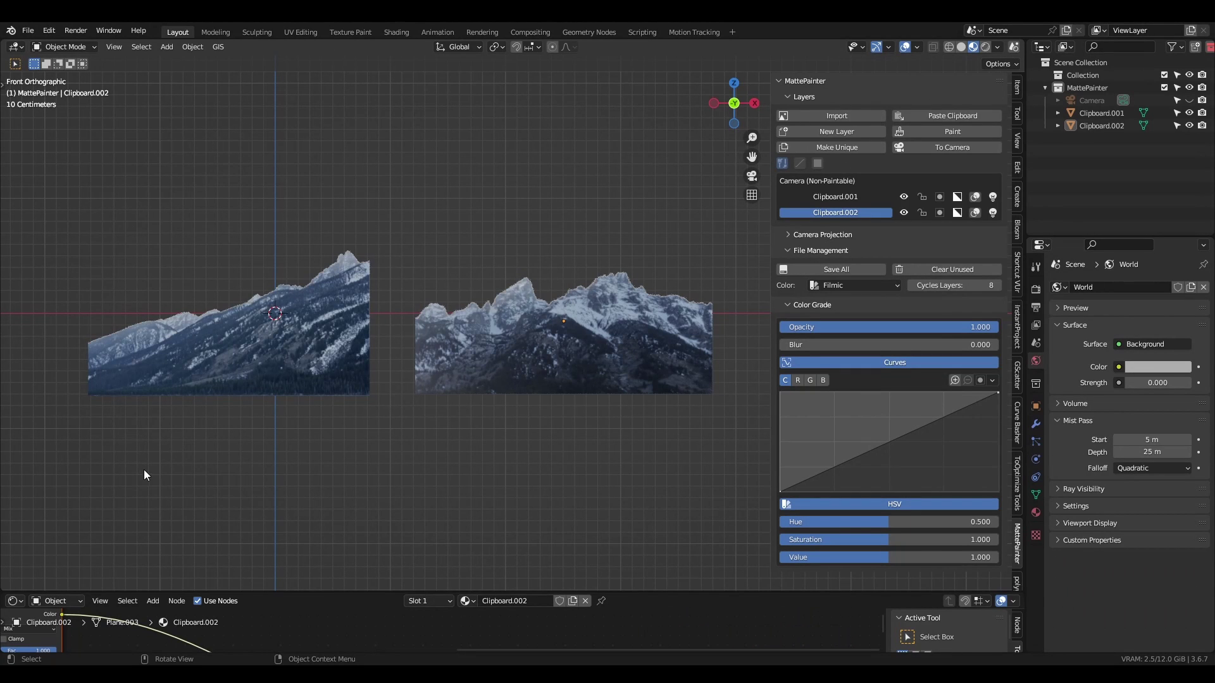
left_click(855, 196)
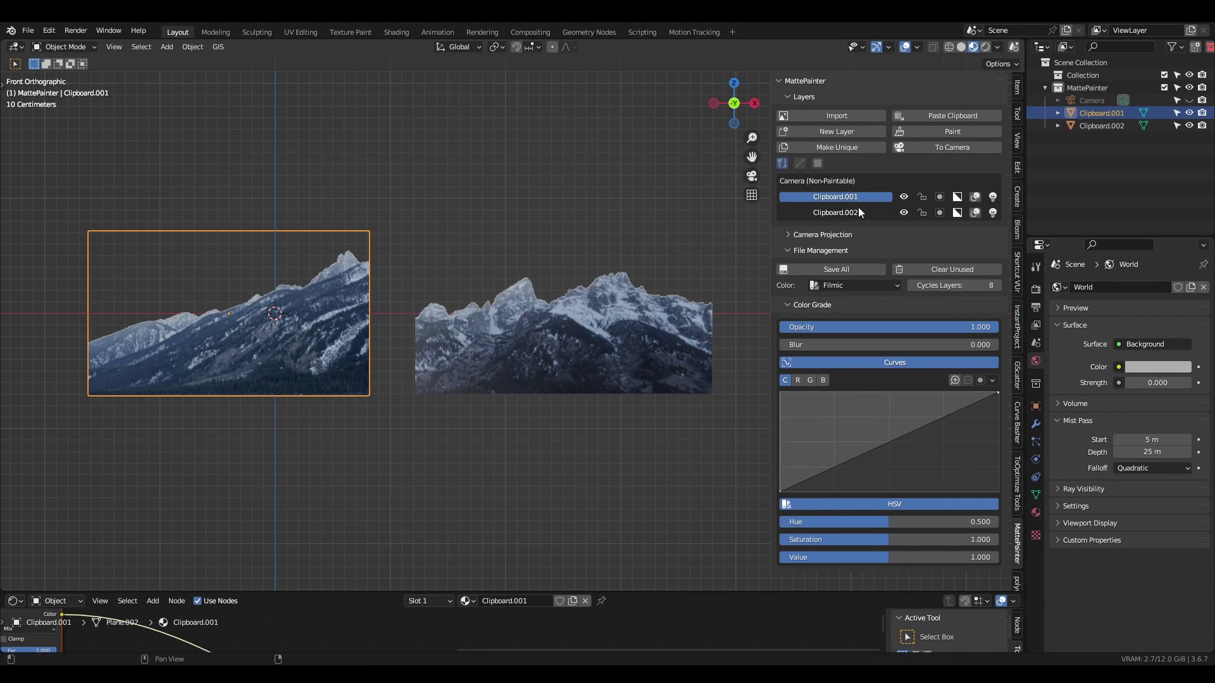
left_click(858, 213)
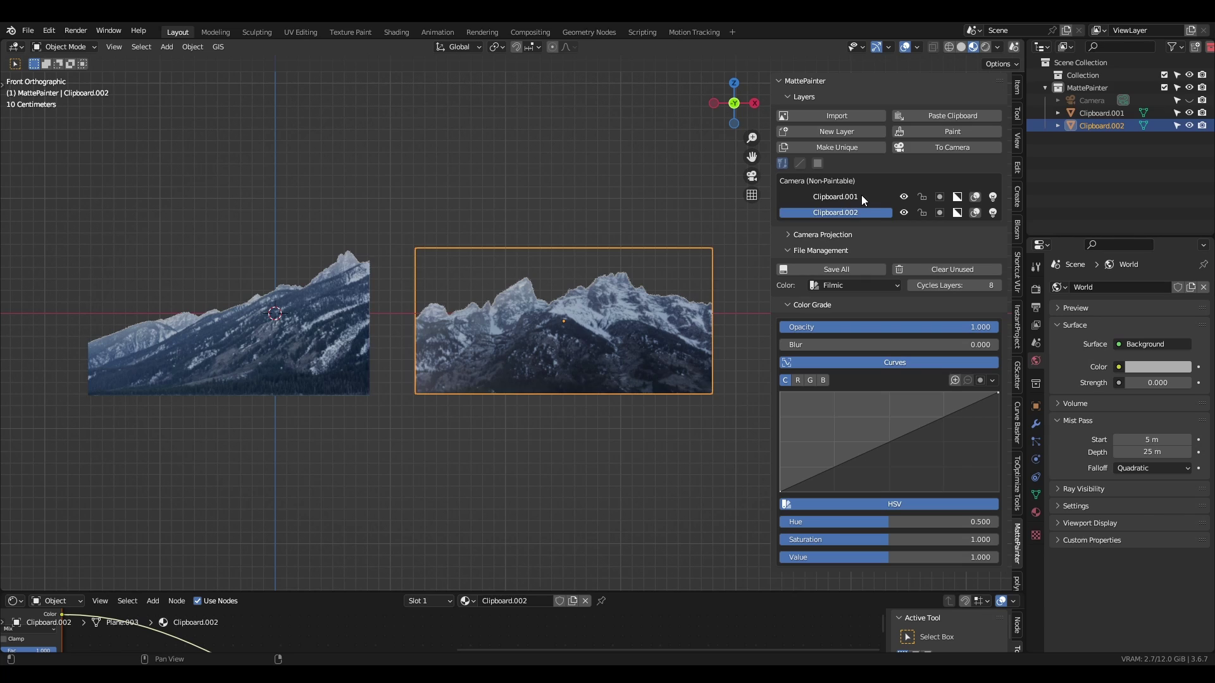
left_click(861, 195)
left_click(860, 208)
left_click(862, 198)
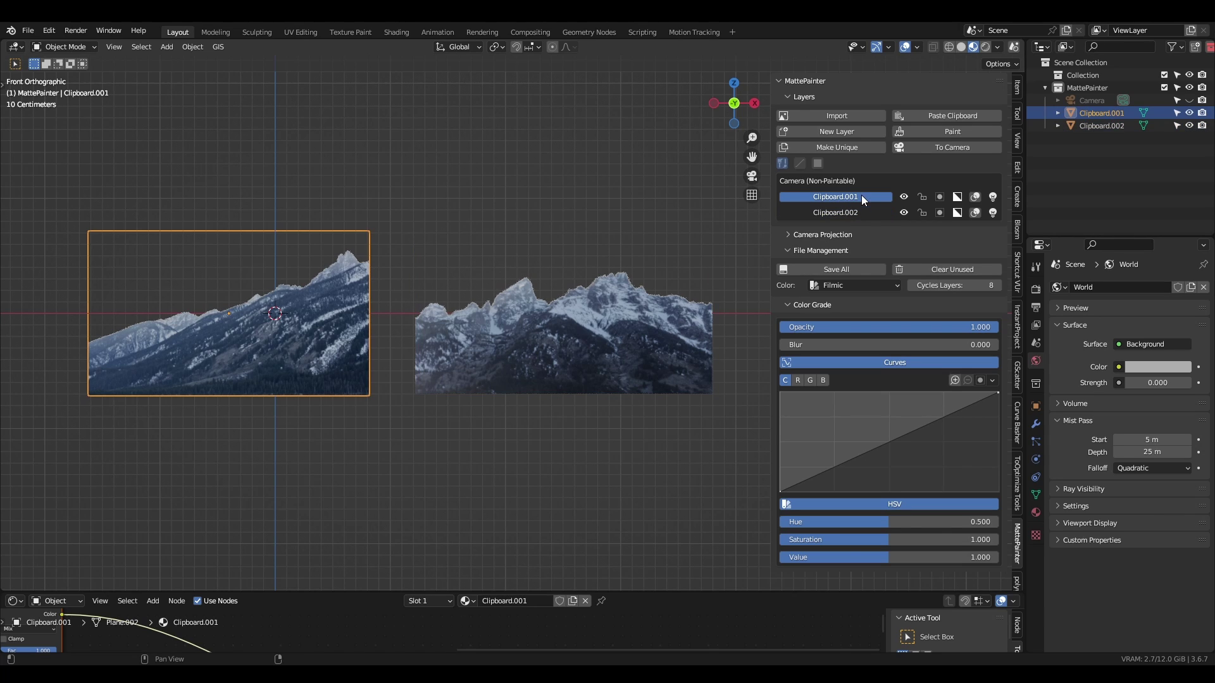
left_click(860, 212)
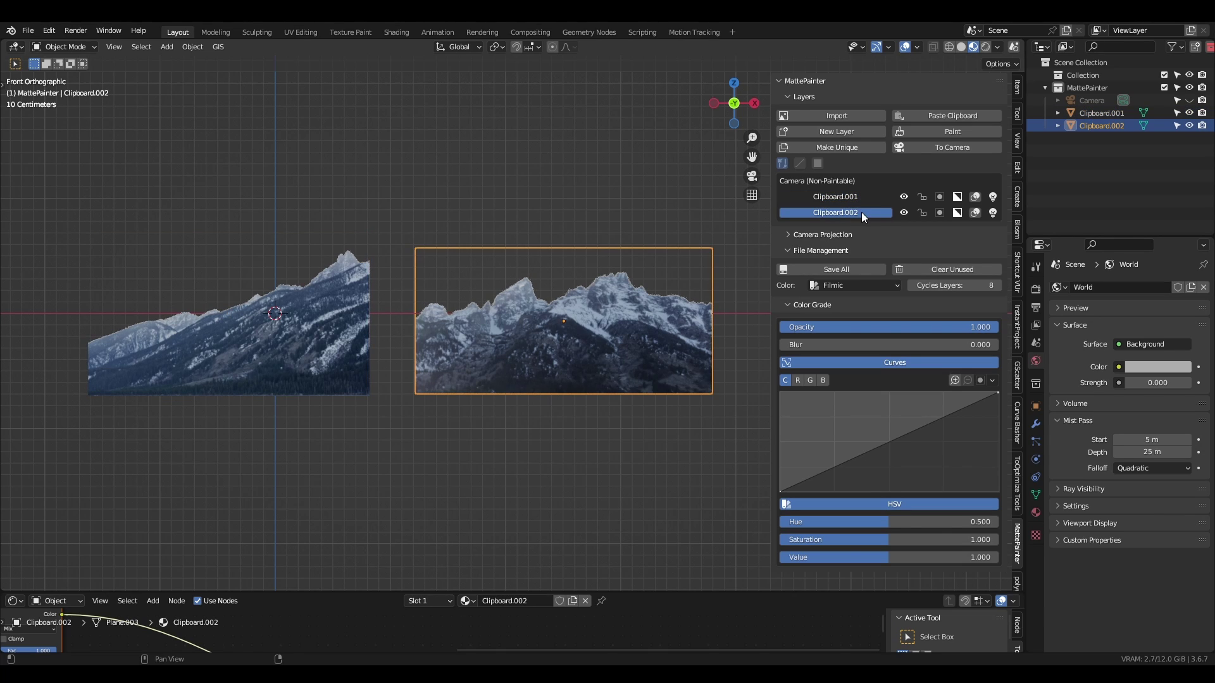
Step: Toggle the Clipboard.002 layer's visibility off and on, then lock it
left_click(904, 213)
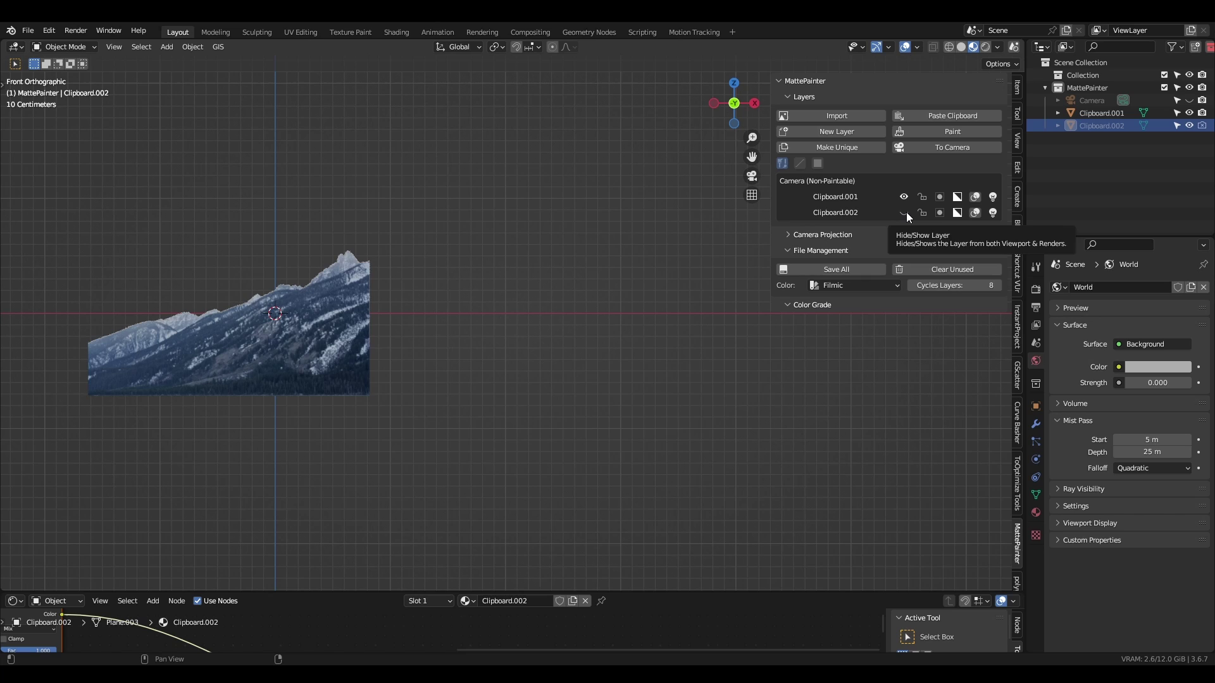
left_click(906, 211)
left_click(906, 211)
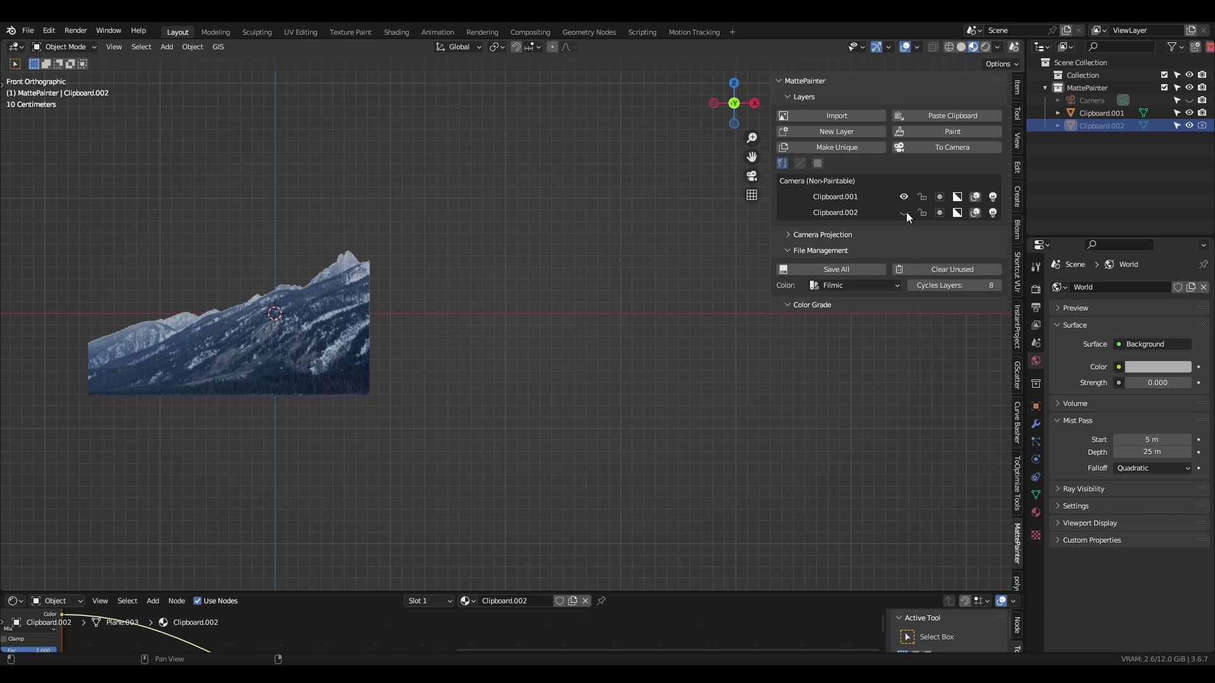
left_click(905, 211)
left_click(921, 212)
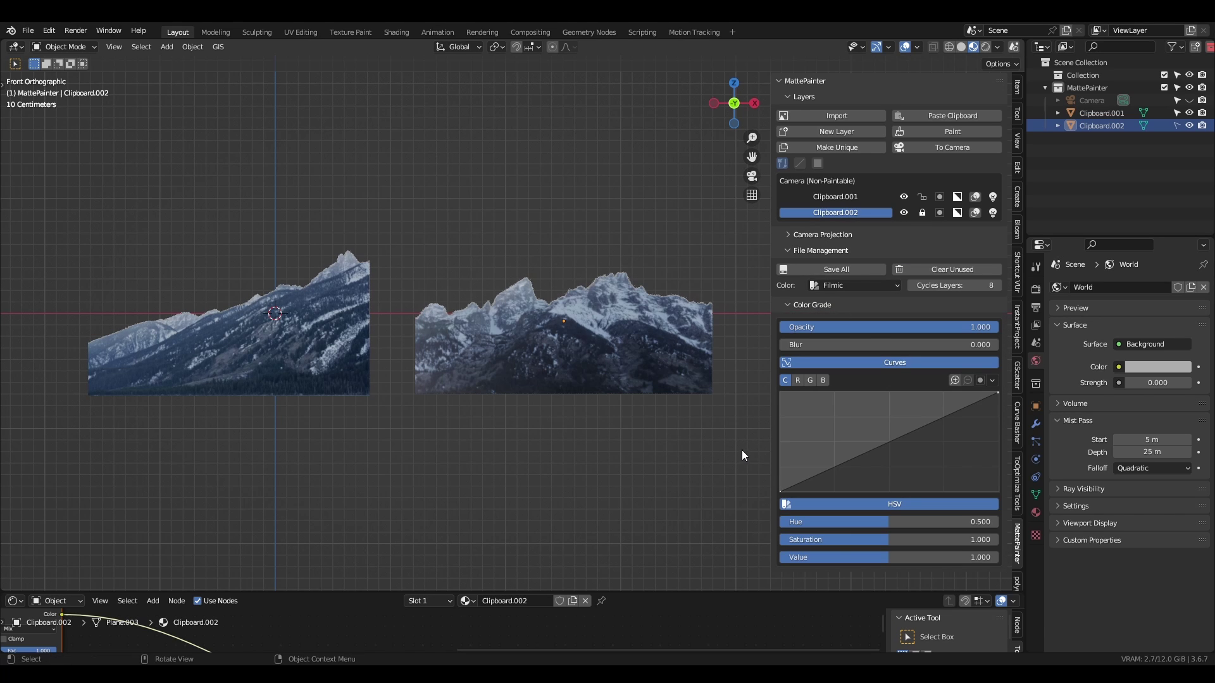
Step: Select the right mountain plane and cycle its mask views, ending with sky and holes shown black
left_click_drag(410, 205, 733, 422)
left_click(940, 214)
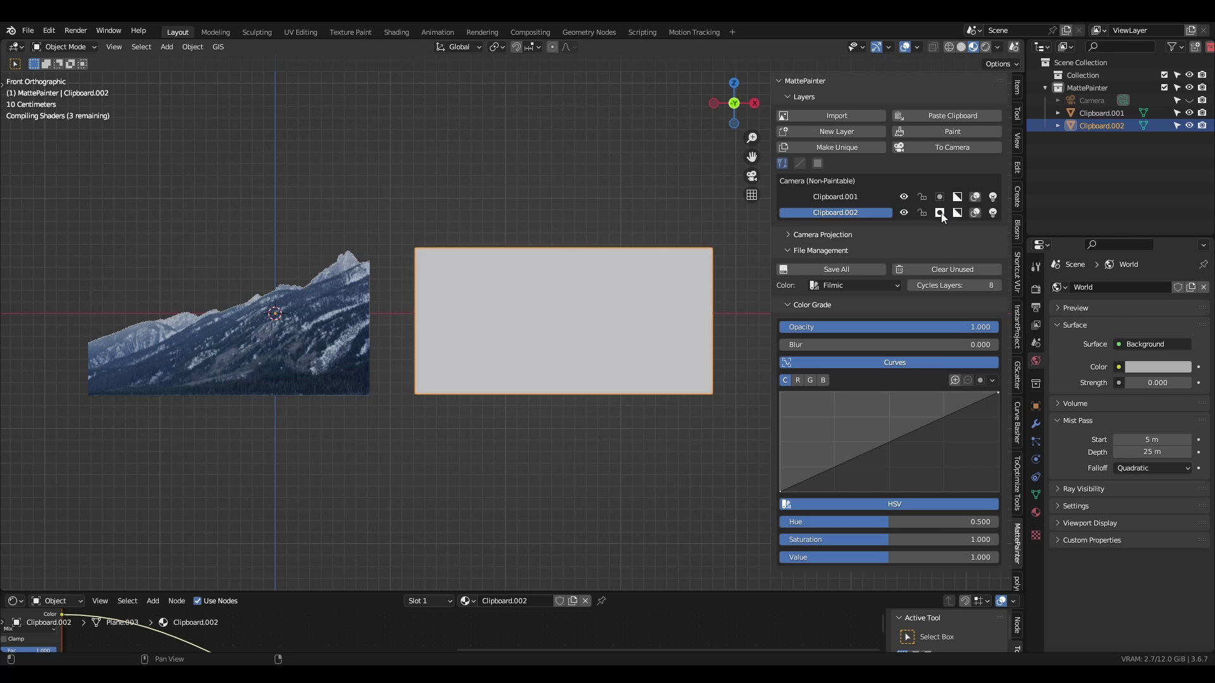
left_click(940, 213)
left_click(959, 213)
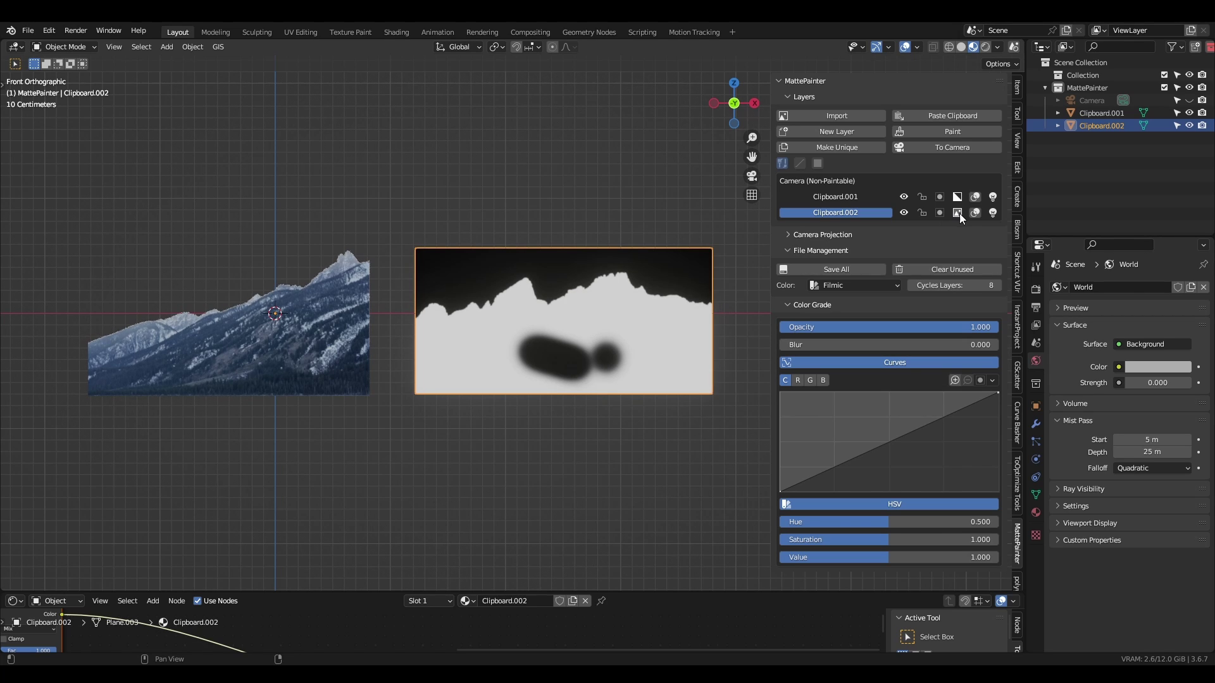
left_click(958, 213)
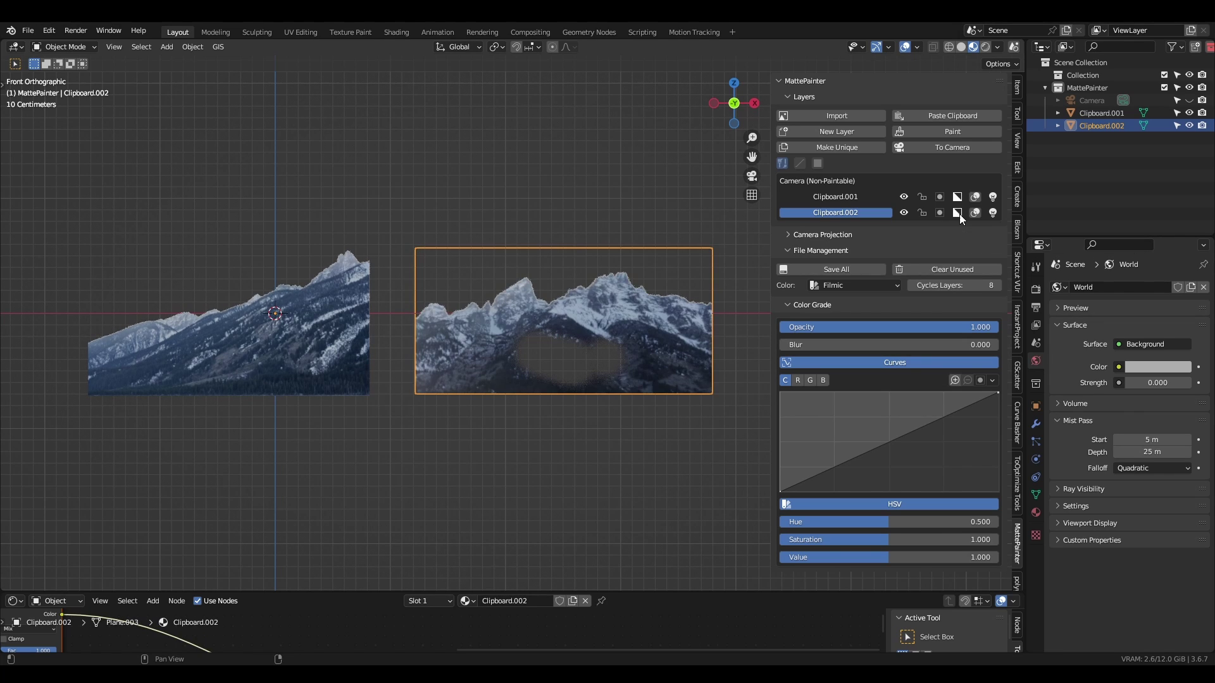
left_click(975, 213)
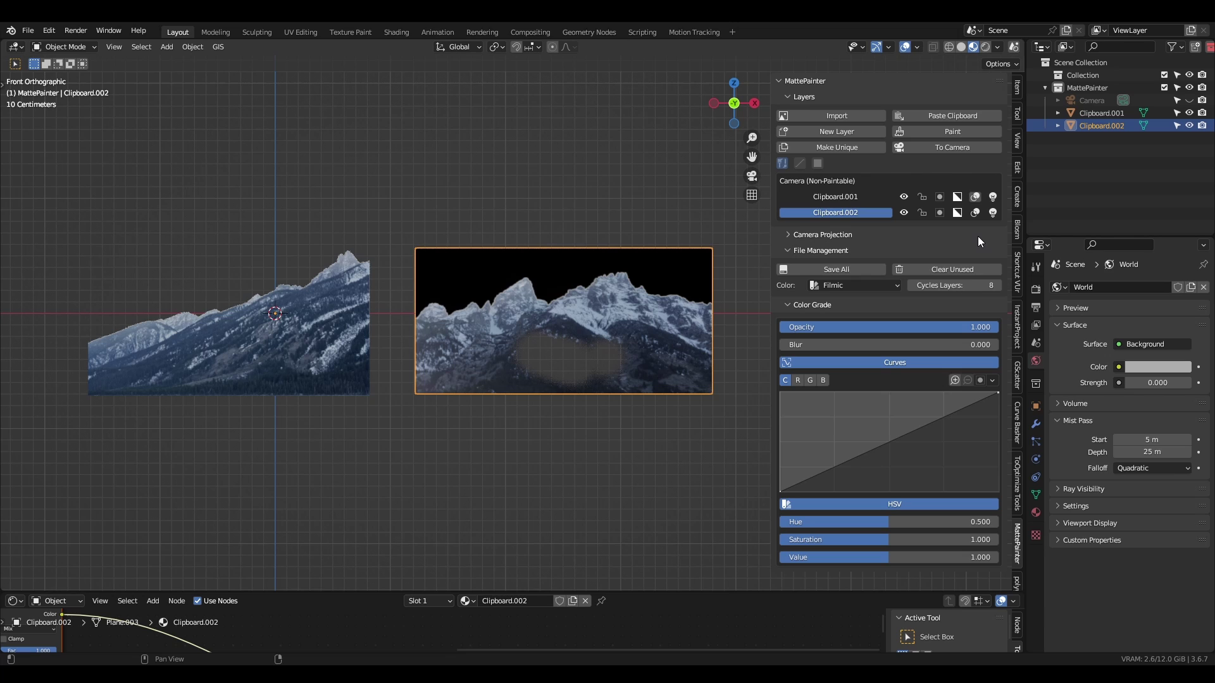
left_click(974, 214)
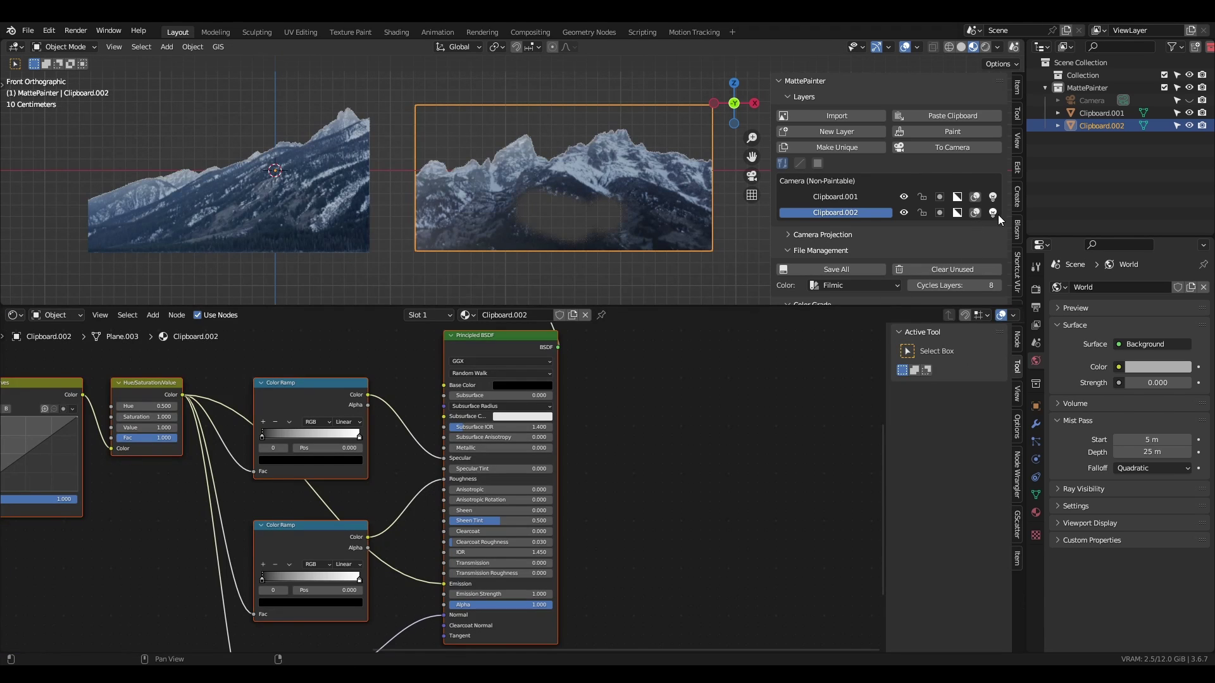
left_click(992, 214)
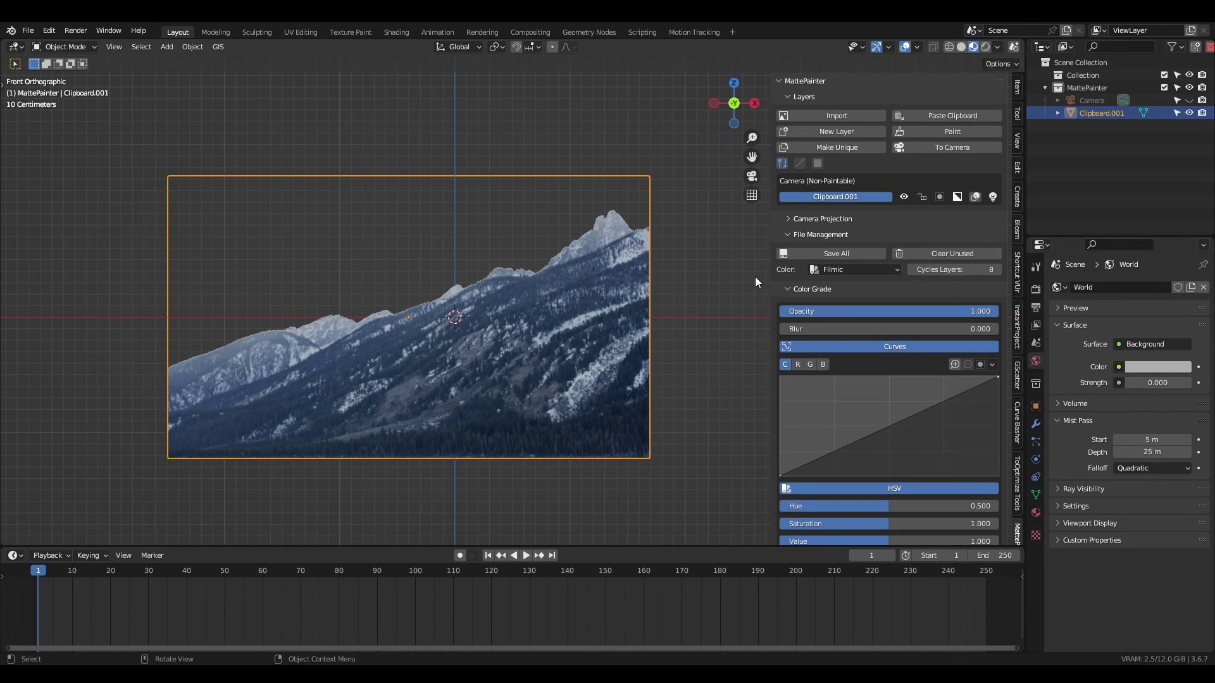
Step: Start texture painting Clipboard.001 with a white brush of 25 px radius
left_click(956, 132)
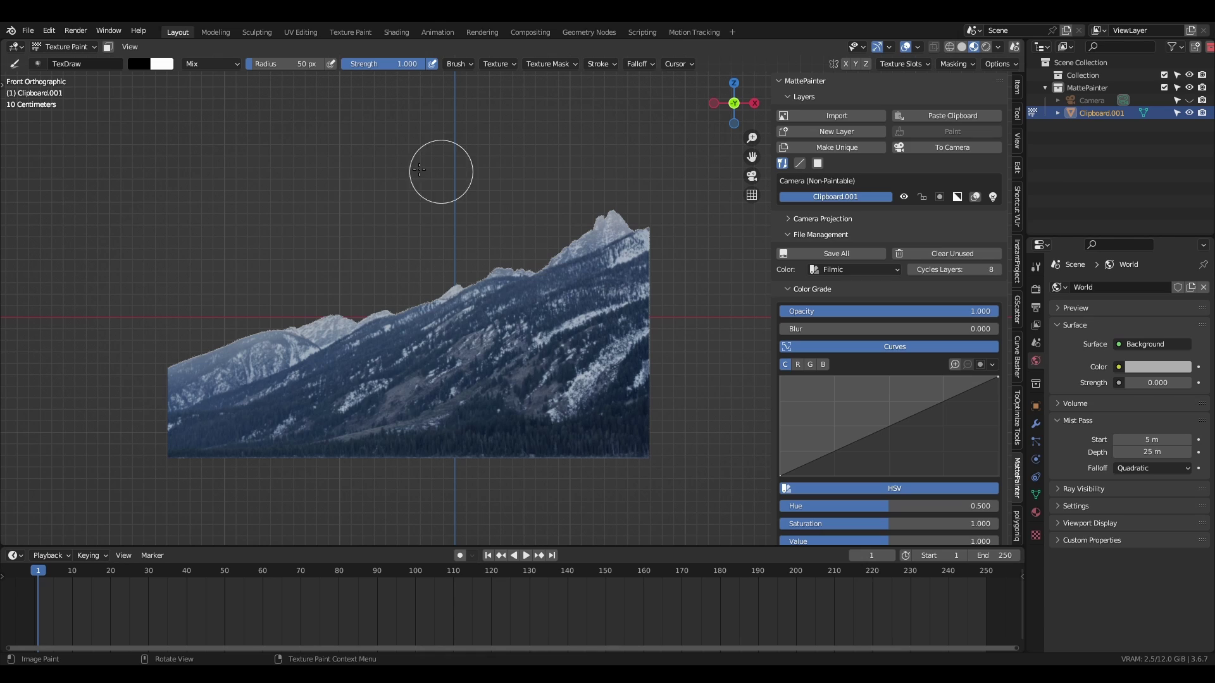
key("x")
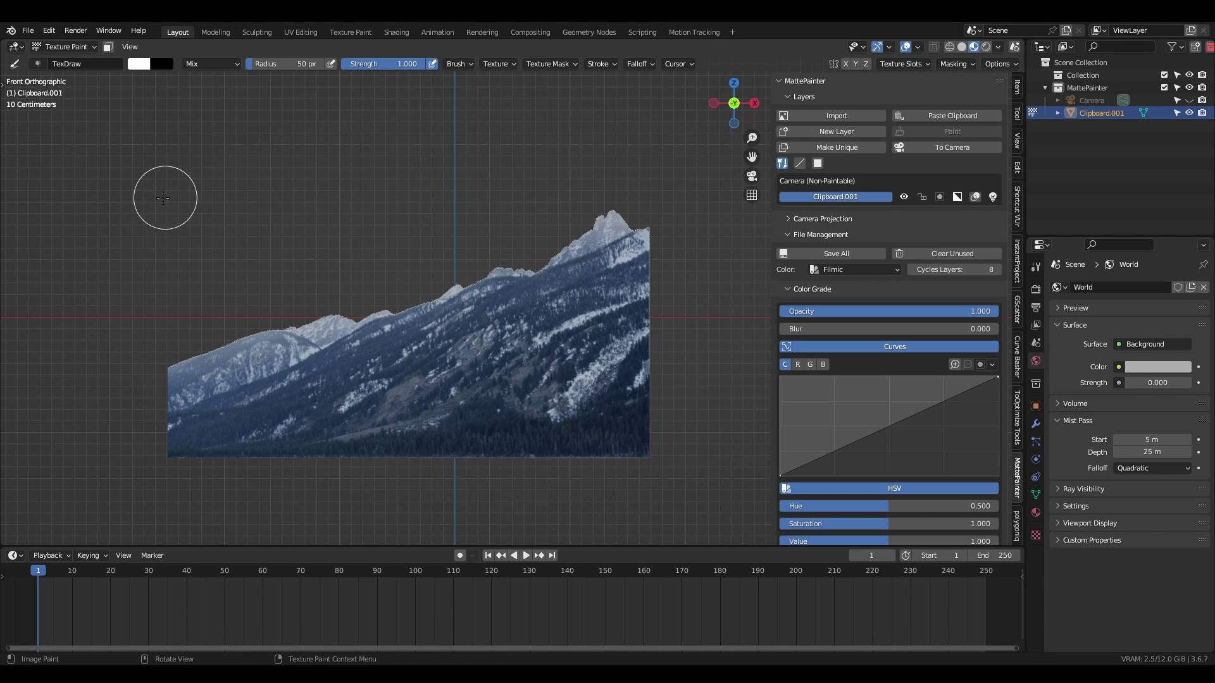
key("f")
left_click(168, 203)
Step: Darken the brush colour and paint a dark hole through the left mountain's middle slopes
left_click(139, 64)
mouse_move(237, 114)
left_mouse_down()
mouse_move(236, 166)
mouse_move(237, 77)
left_mouse_up()
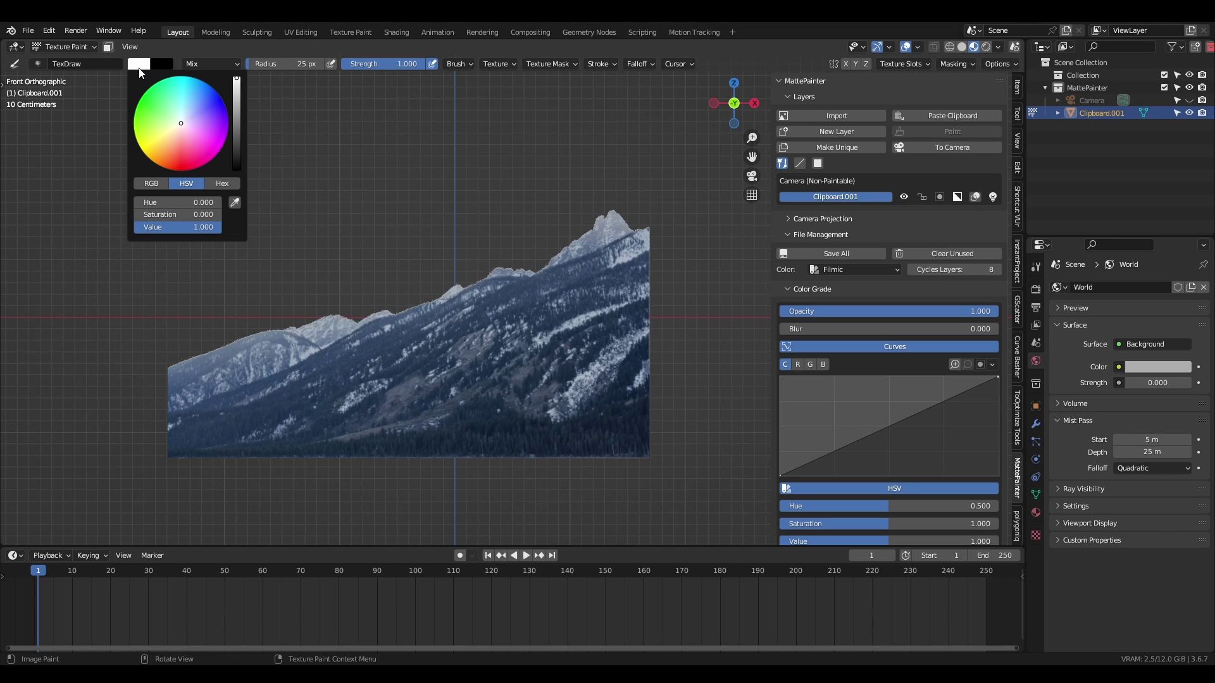
key("x")
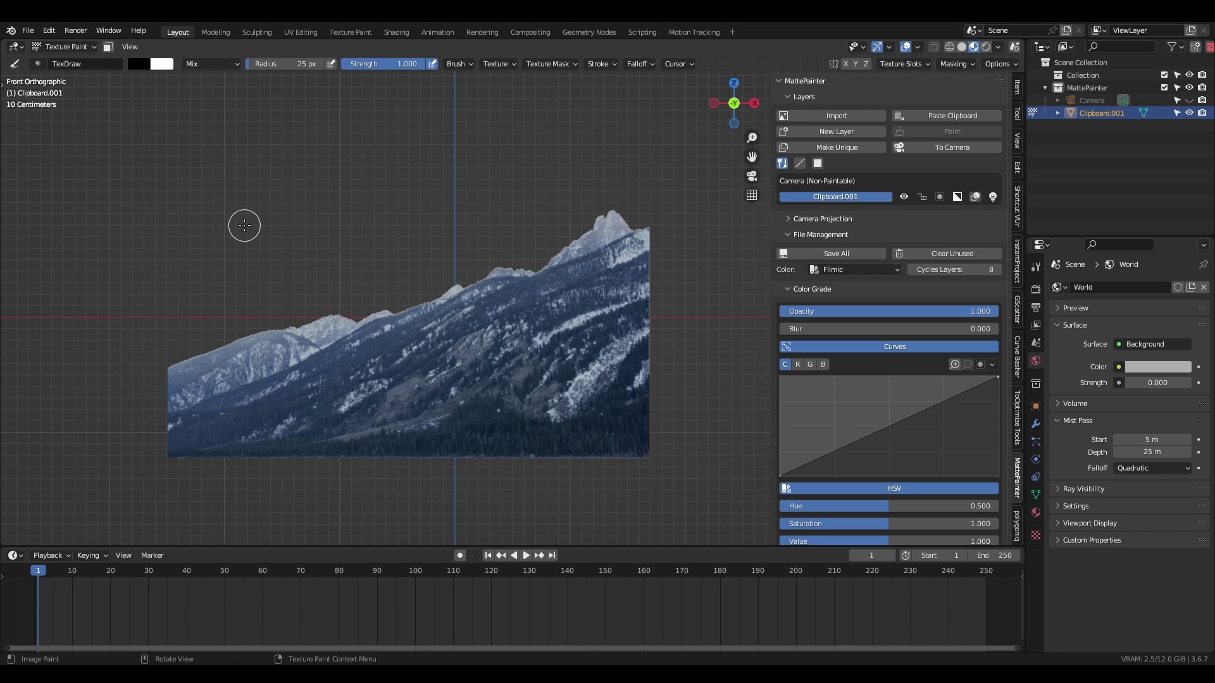
key("x")
key("x")
key("x")
key("x")
left_click(429, 334)
mouse_move(425, 360)
left_mouse_down()
mouse_move(461, 331)
mouse_move(461, 348)
mouse_move(493, 358)
left_mouse_up()
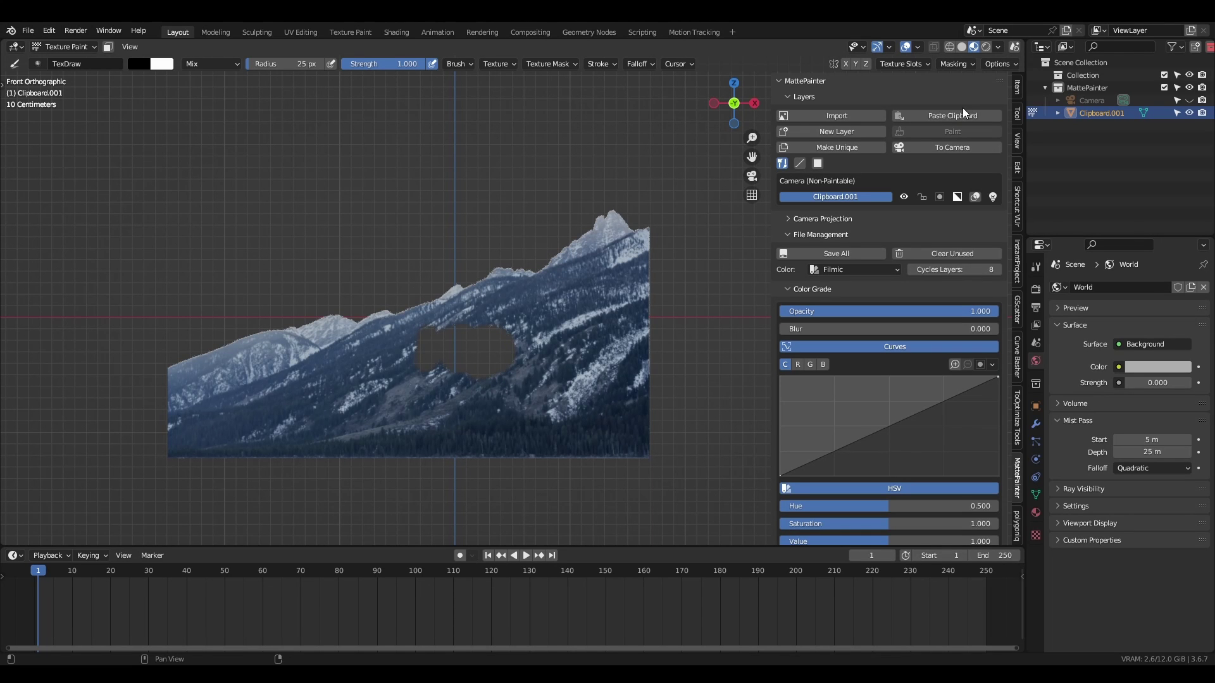
Step: Inspect the texture paint options and texture slots, then swap the brush to paint white
left_click(995, 66)
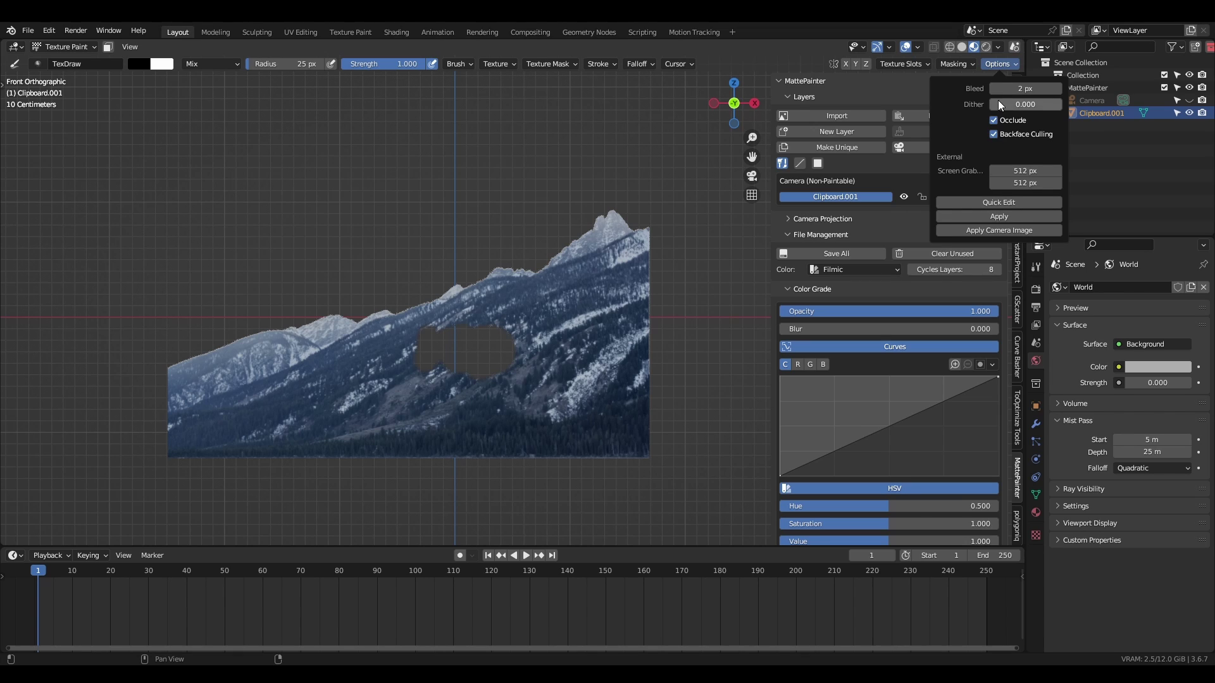
left_click(1002, 66)
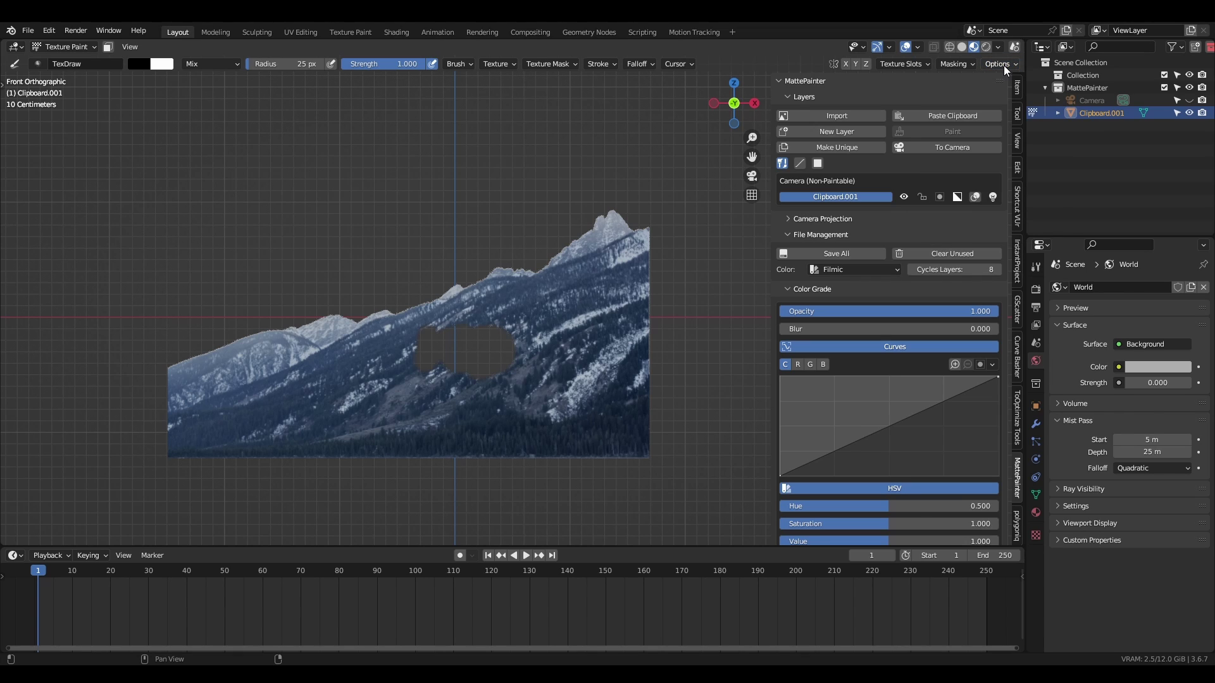
left_click(924, 63)
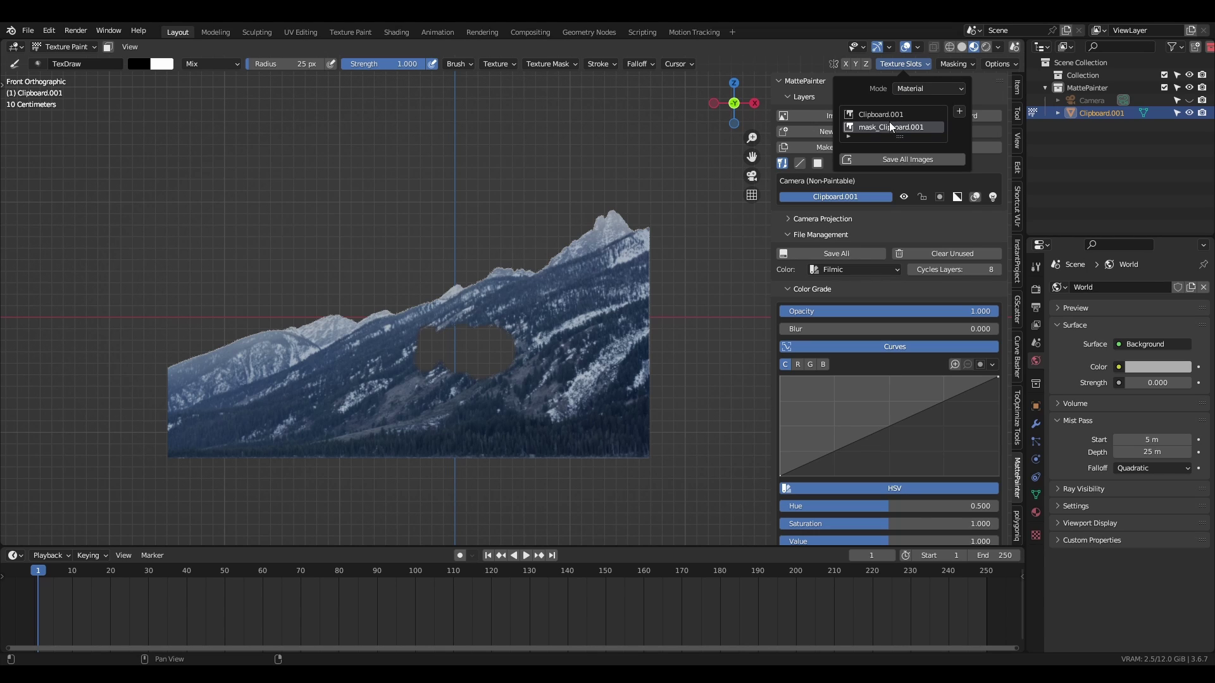
key("x")
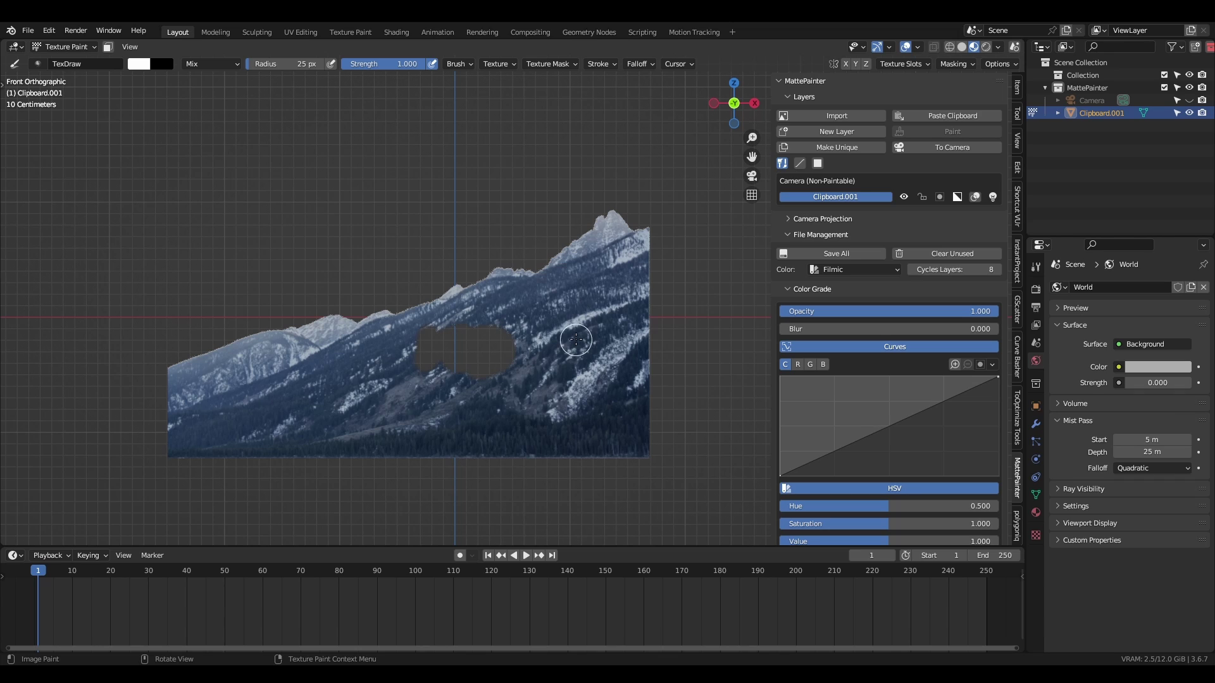
Step: Paint a vertical hole into the mountain mask, restore it with white, and shrink the brush
left_click_drag(577, 286, 578, 388)
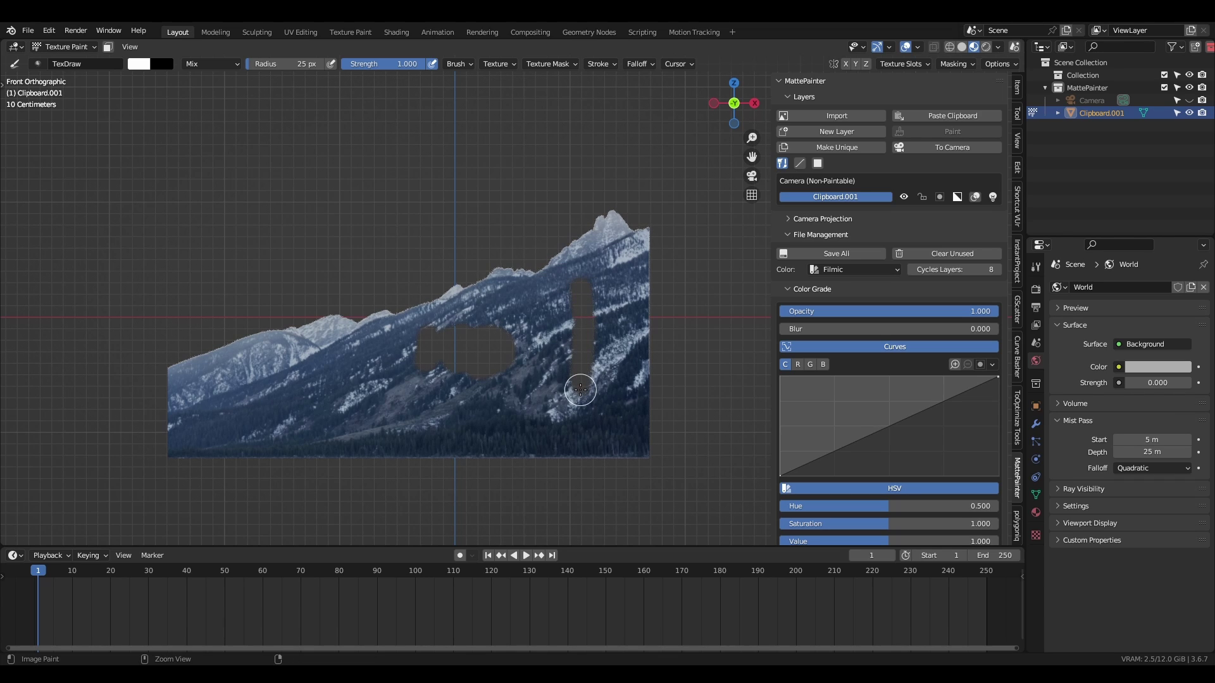
key("x")
mouse_move(420, 384)
left_mouse_down()
mouse_move(424, 337)
mouse_move(449, 327)
mouse_move(460, 340)
mouse_move(413, 376)
mouse_move(450, 350)
mouse_move(440, 359)
mouse_move(499, 356)
mouse_move(525, 360)
left_mouse_up()
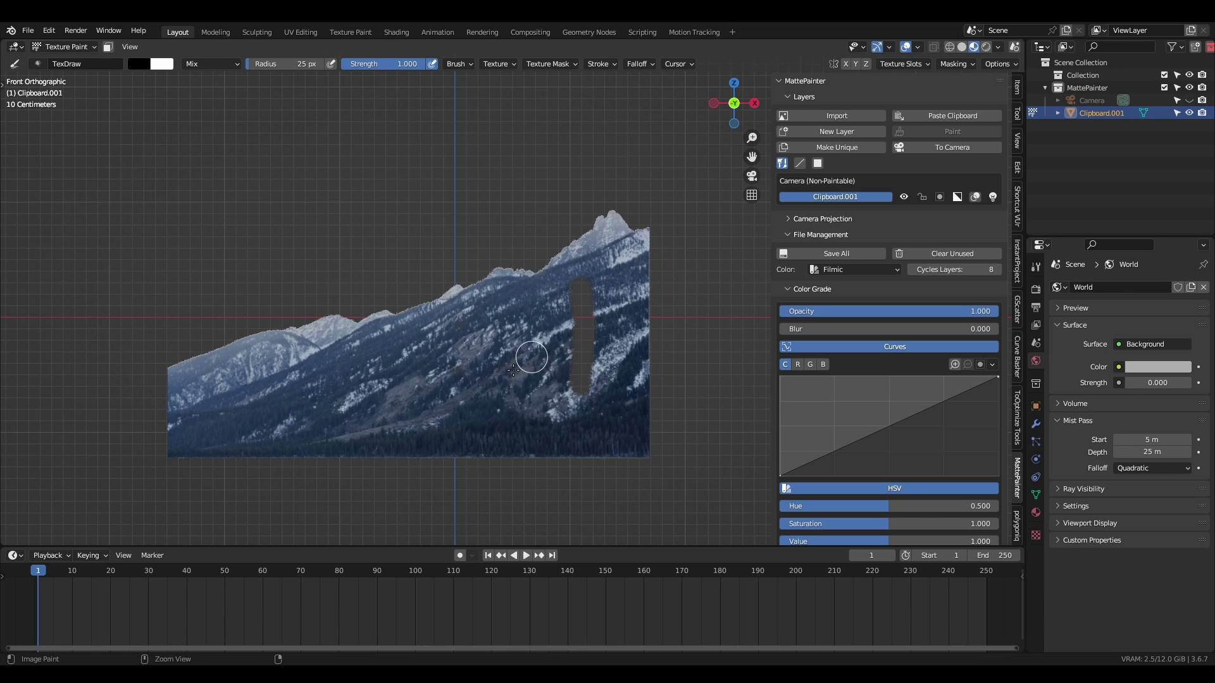
key("x")
key("f")
left_click(427, 358)
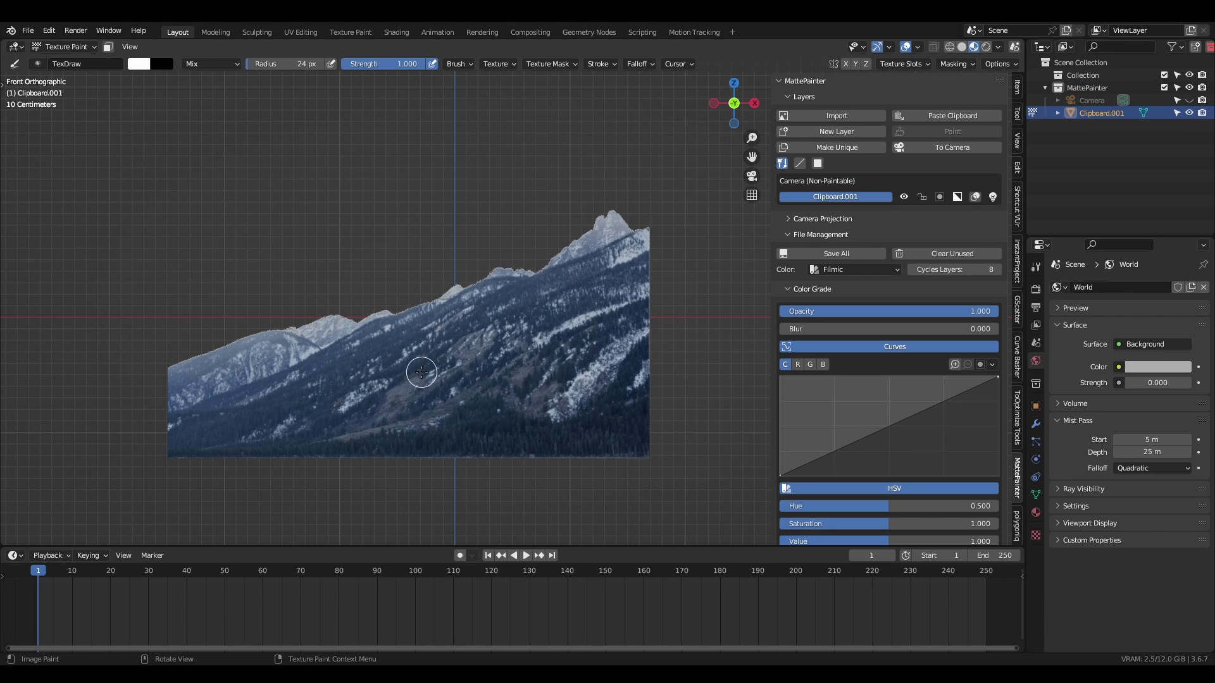
Step: With a larger brush cut wide and diagonal holes, then Fill All the mask and switch to white
key("x")
key("f")
left_click(535, 372)
mouse_move(594, 279)
left_mouse_down()
mouse_move(542, 339)
mouse_move(461, 352)
mouse_move(445, 369)
mouse_move(368, 362)
mouse_move(371, 385)
mouse_move(281, 424)
mouse_move(305, 434)
left_mouse_up()
key("x")
key("x")
mouse_move(415, 342)
left_mouse_down()
mouse_move(366, 380)
mouse_move(464, 361)
mouse_move(471, 379)
left_mouse_up()
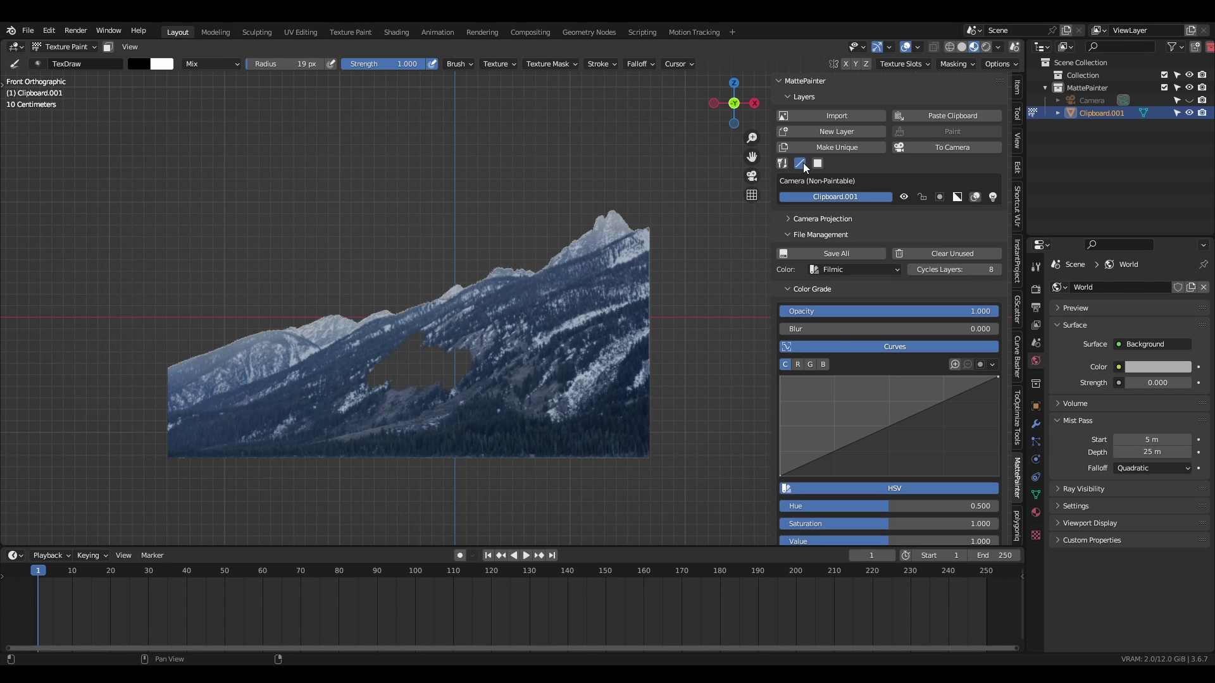
mouse_move(579, 293)
left_mouse_down()
mouse_move(475, 352)
mouse_move(282, 417)
left_mouse_up()
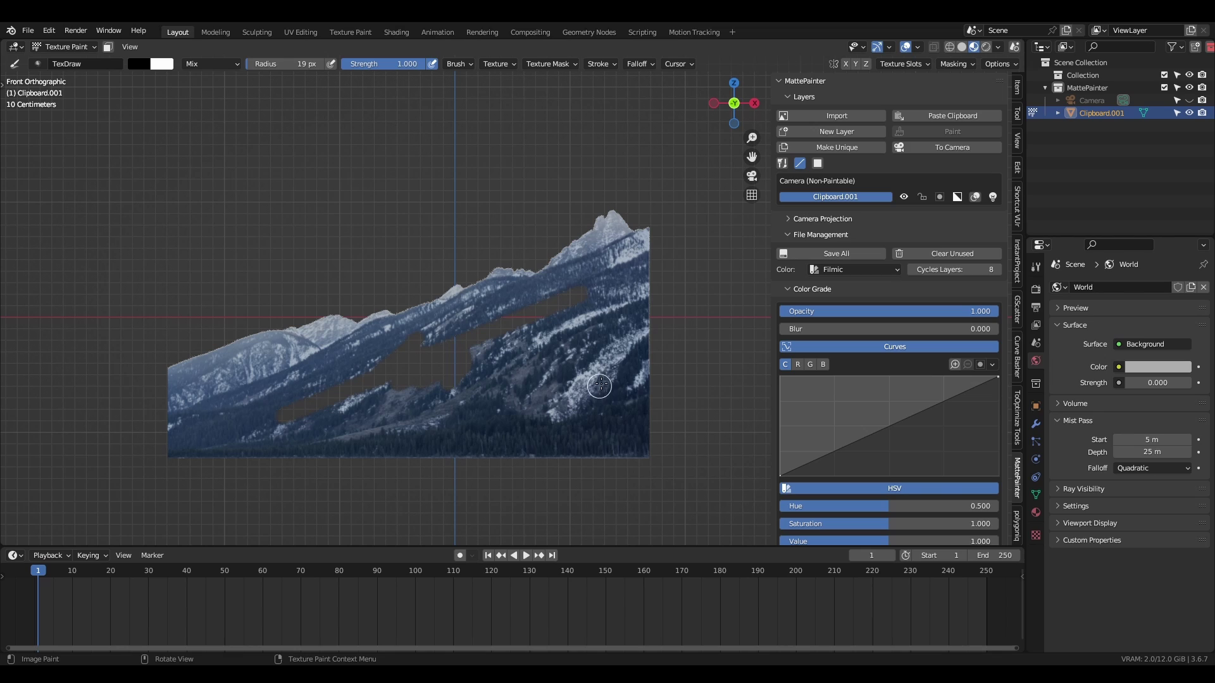
left_click(817, 164)
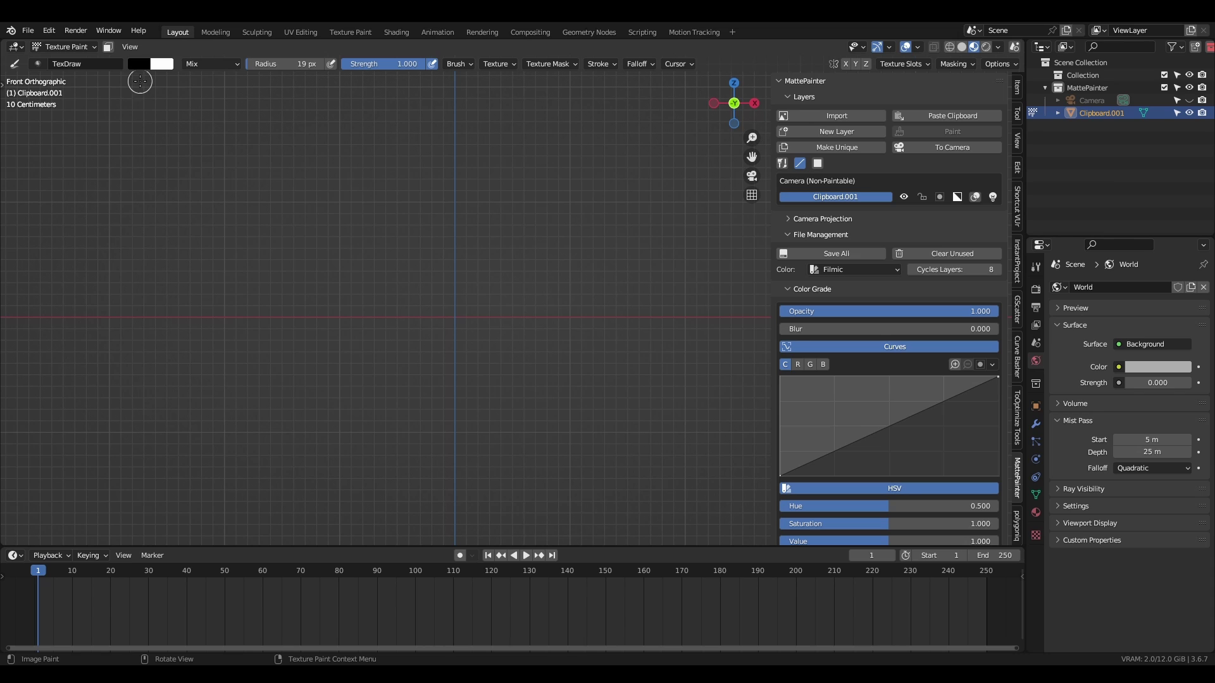
key("x")
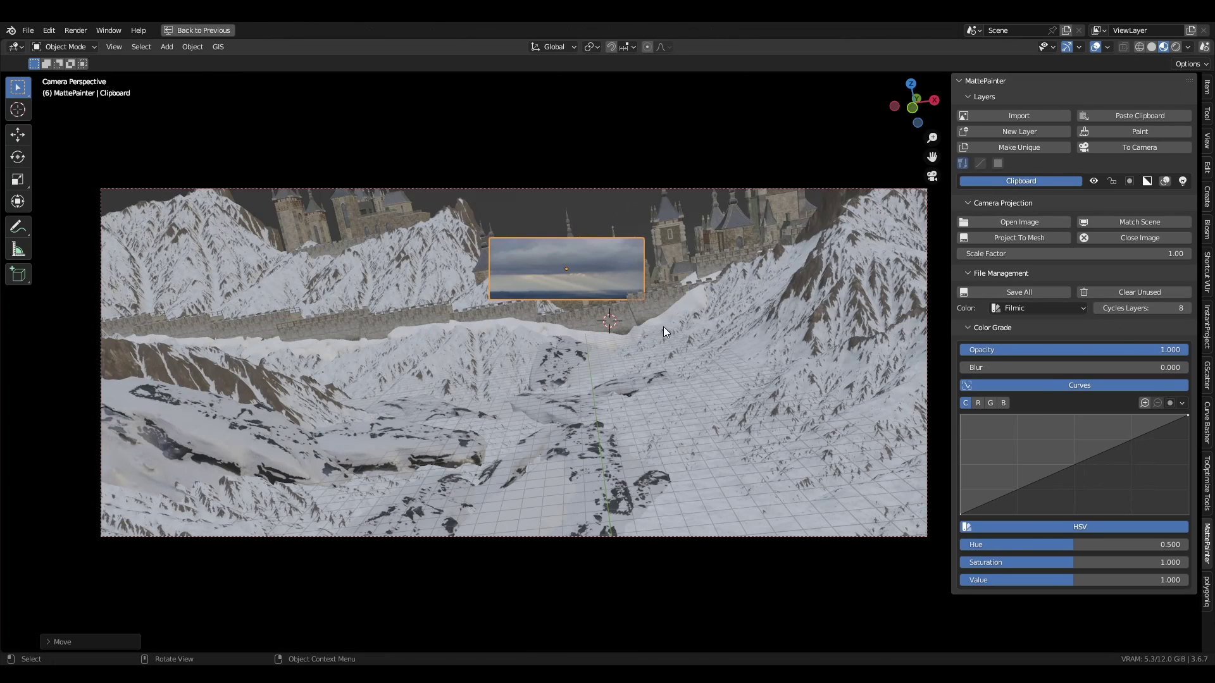
Step: Enlarge the sky image plane and reposition it behind the castle in the camera view
key("s")
left_click(664, 341)
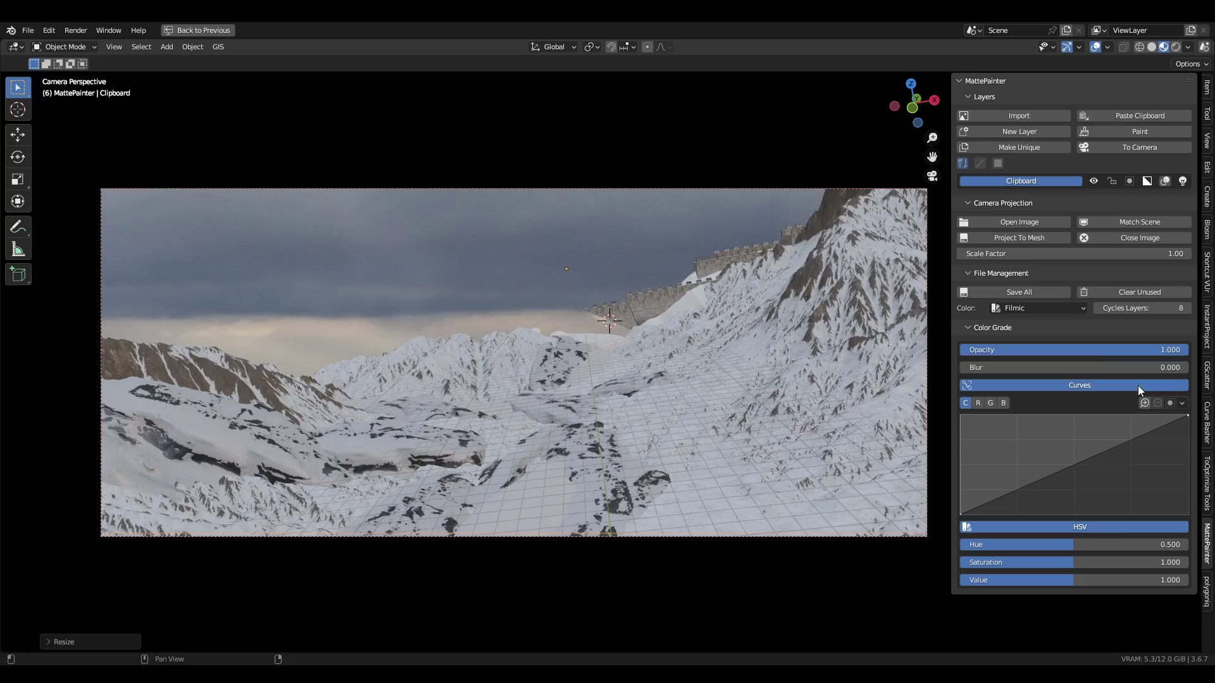
middle_click_drag(664, 342, 666, 367)
scroll(666, 366, "down", 5)
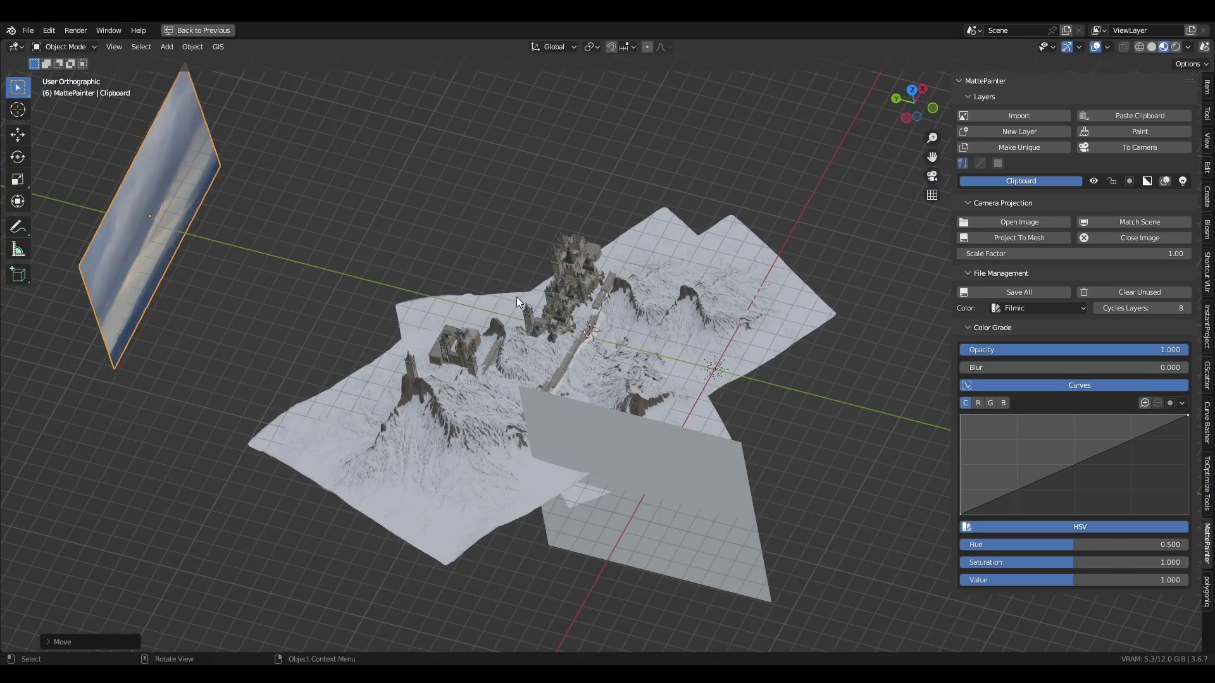
scroll(601, 274, "down", 3)
key("g")
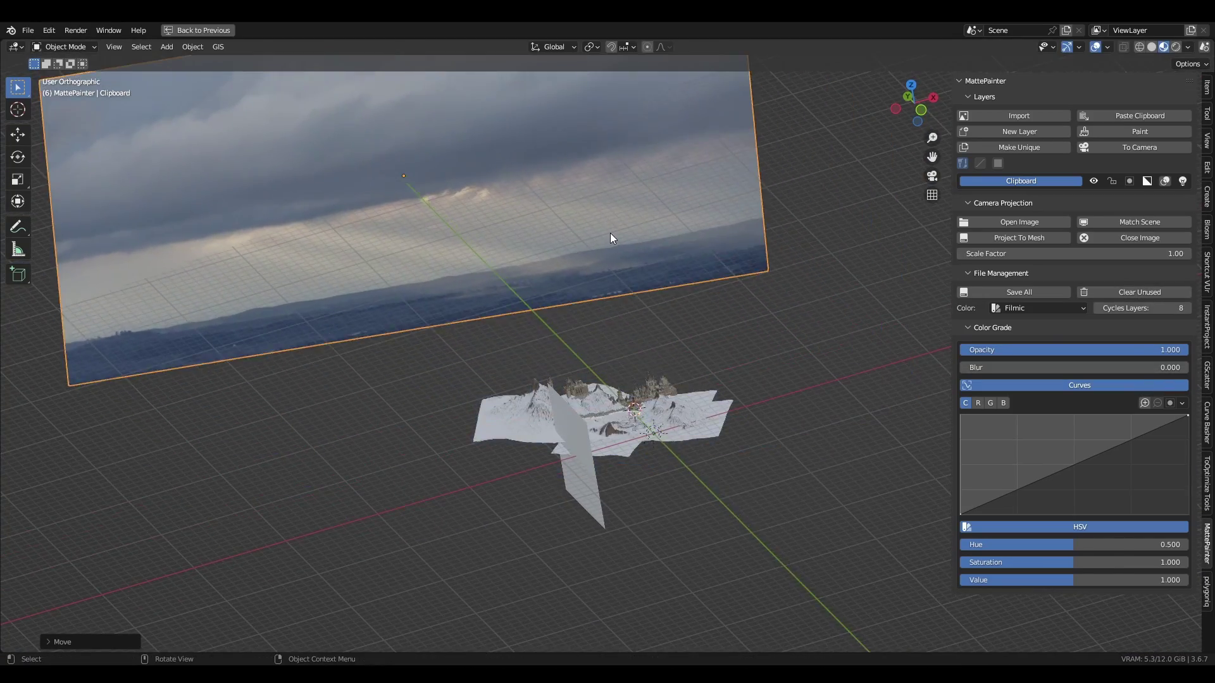
left_click(610, 233)
key("KP_0")
key("g")
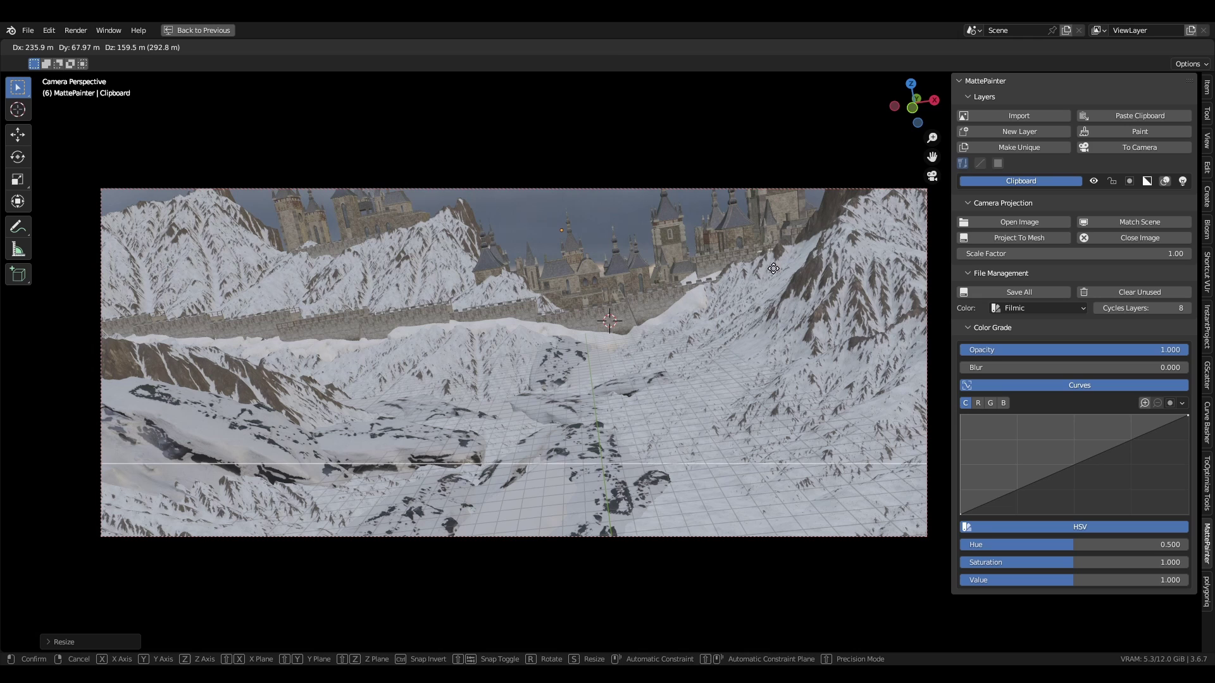
left_click(738, 268)
Step: Restore the full workspace layout and play the animation, stopping at frame 33
key("ctrl+space")
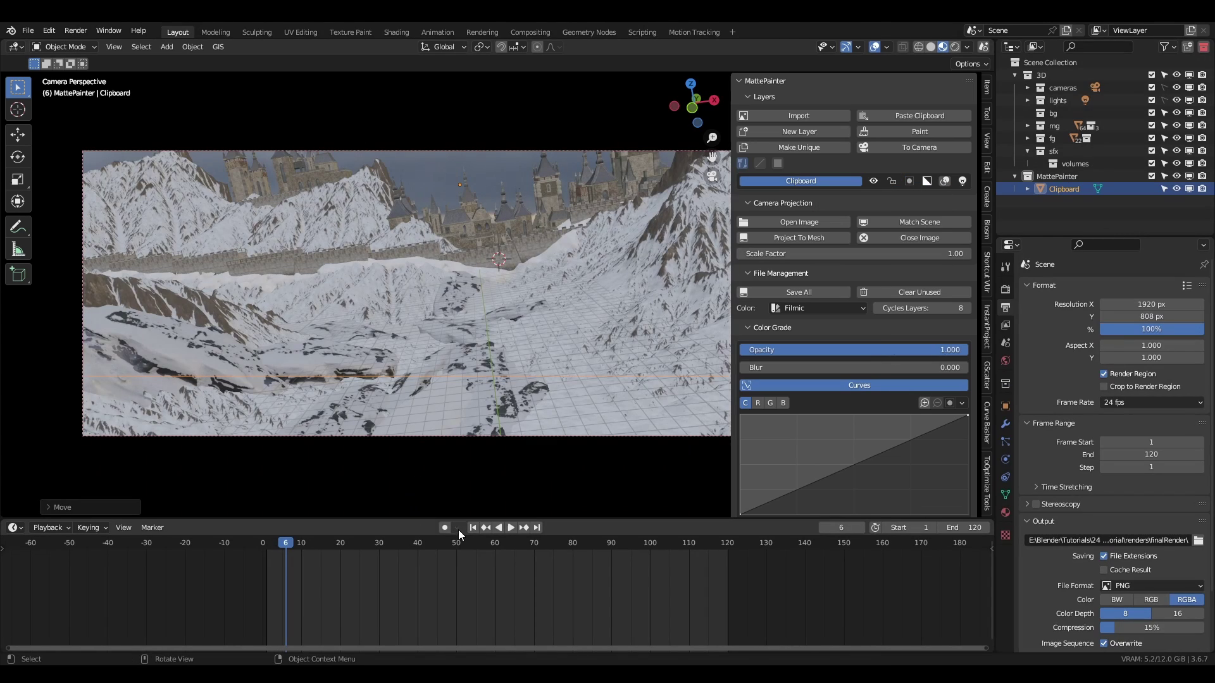
key("space")
key("n")
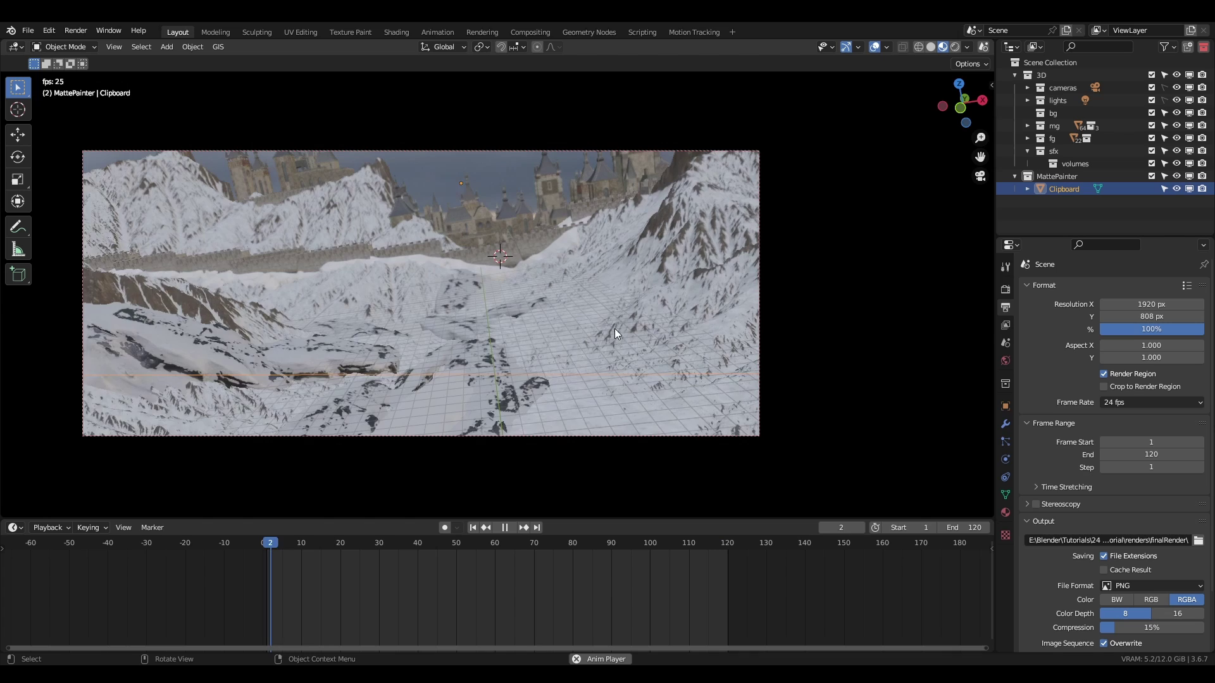
key("space")
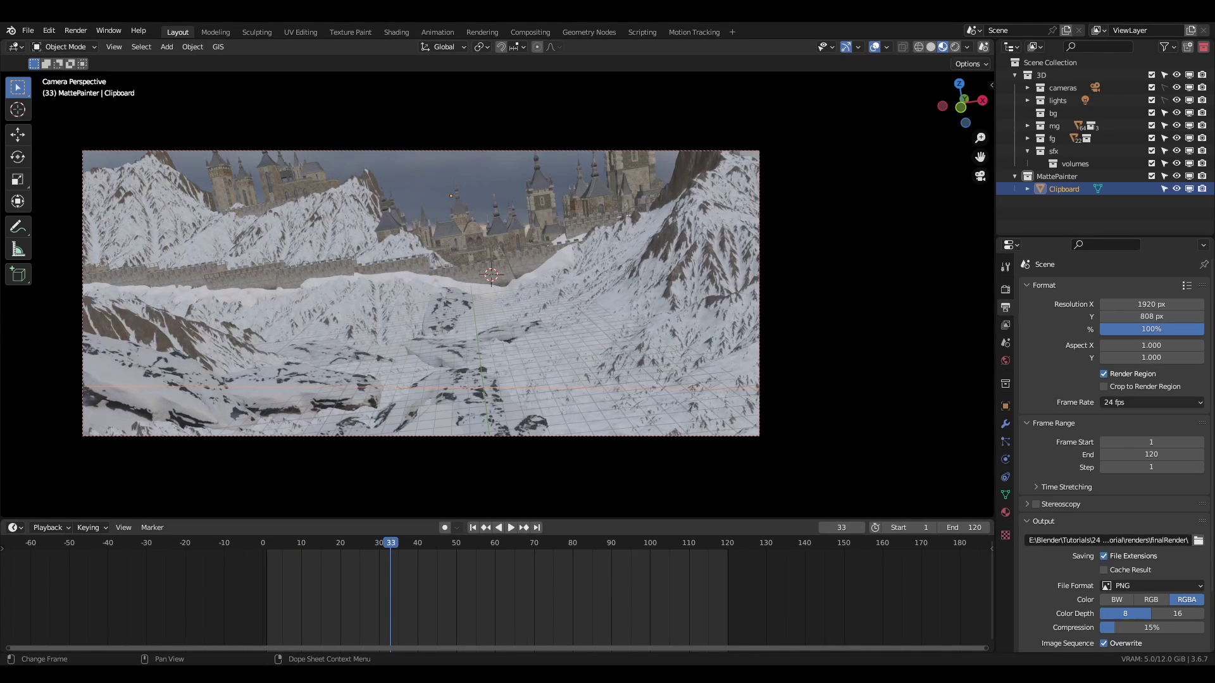
Step: Hide the fg and kitbash collections and jump to frame 96
left_click(1176, 138)
left_click(1027, 125)
scroll(1069, 136, "down", 2)
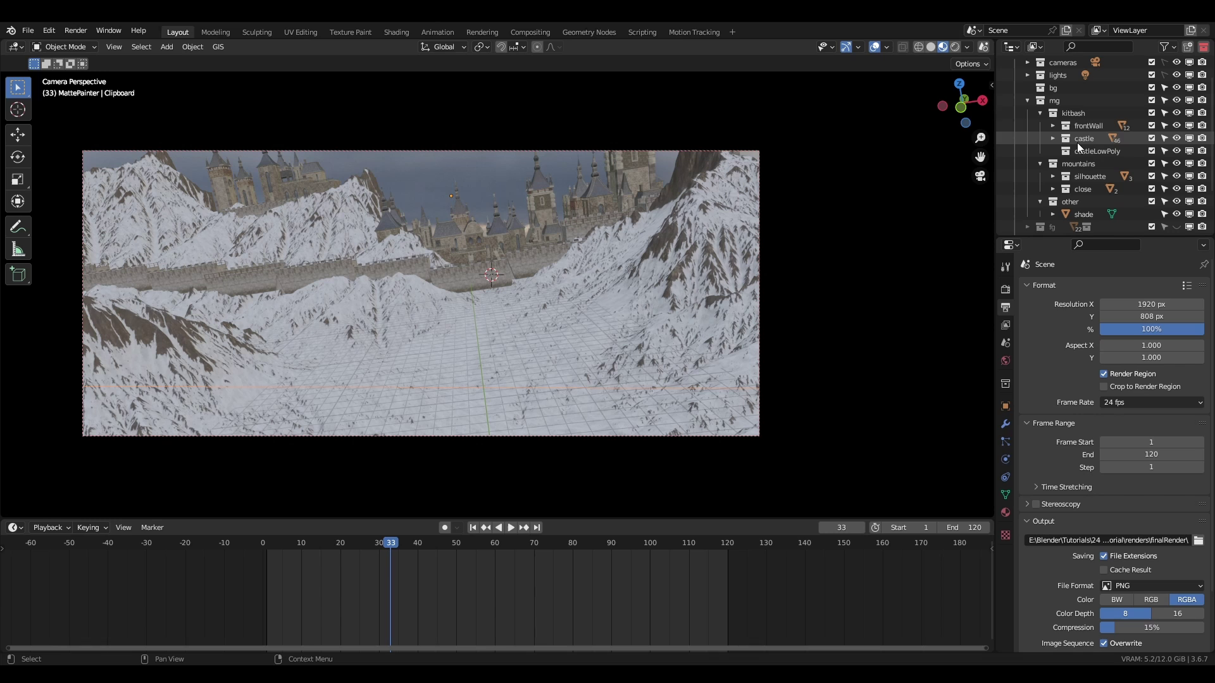
left_click(1177, 114)
Step: Set transform orientation to View and push the sky plane back behind the mountains
left_click(443, 47)
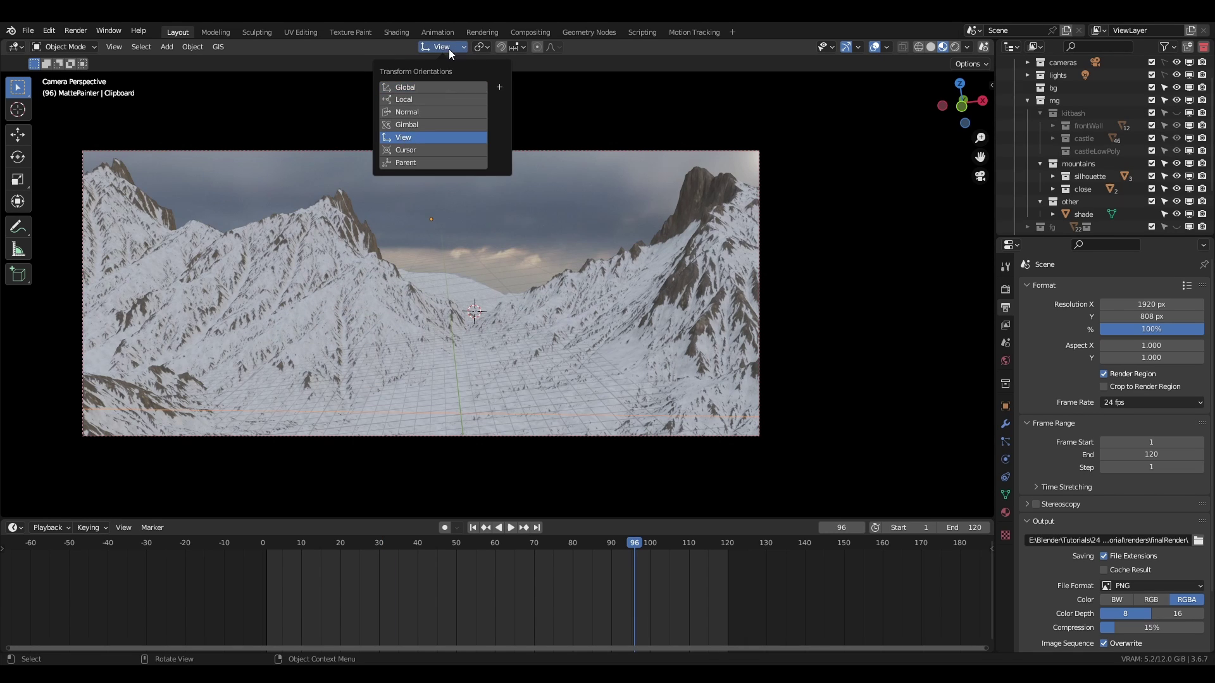
left_click(404, 138)
key("g")
key("z")
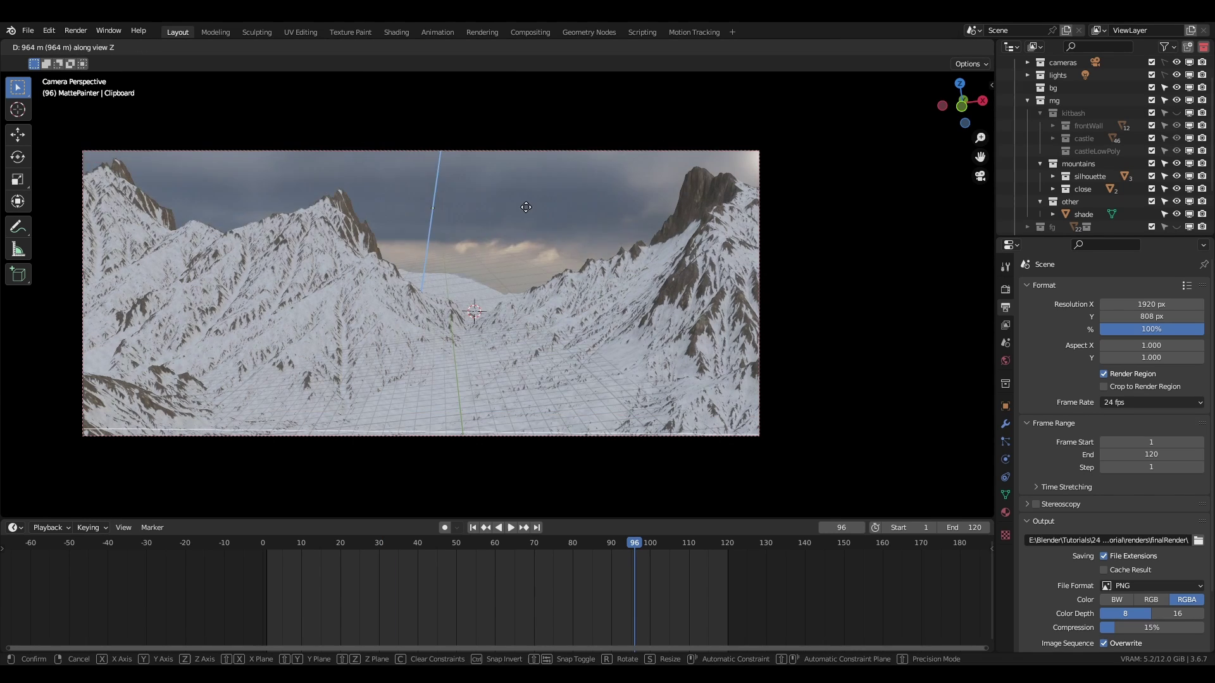
left_click(526, 199)
Step: Paint dark over the sky texture between the peaks, then return to Object Mode
key("ctrl+Tab")
mouse_move(405, 256)
left_mouse_down()
mouse_move(512, 242)
mouse_move(502, 264)
left_mouse_up()
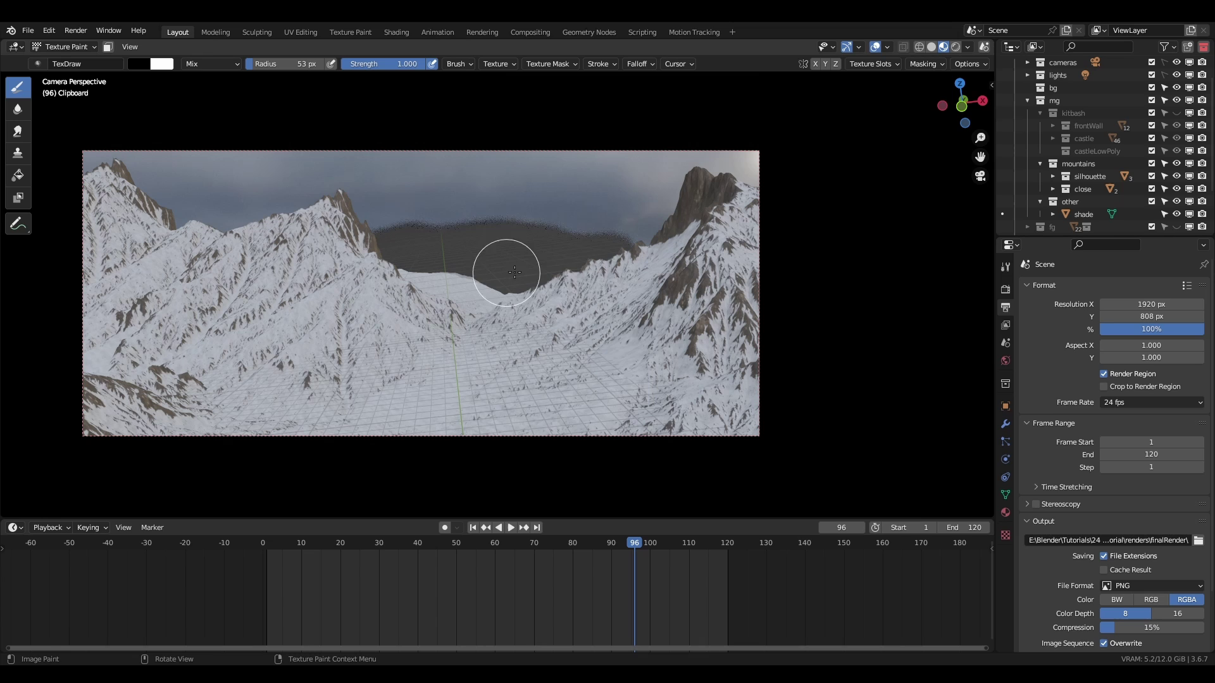
left_click(64, 47)
left_click(63, 57)
Step: Duplicate the Clipboard sky plane below the original and give the copy its own image
key("KP_0")
scroll(412, 252, "down", 5)
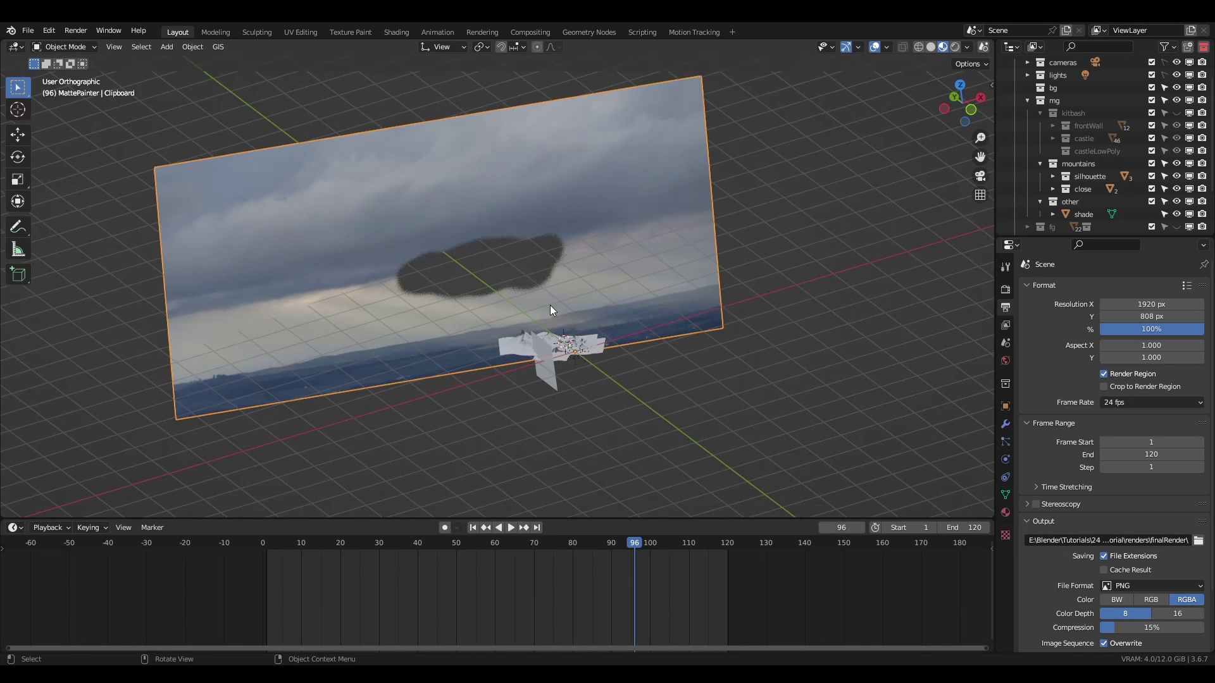
middle_click_drag(549, 305, 609, 253)
key("shift+d")
key("shift+z")
left_click(620, 412)
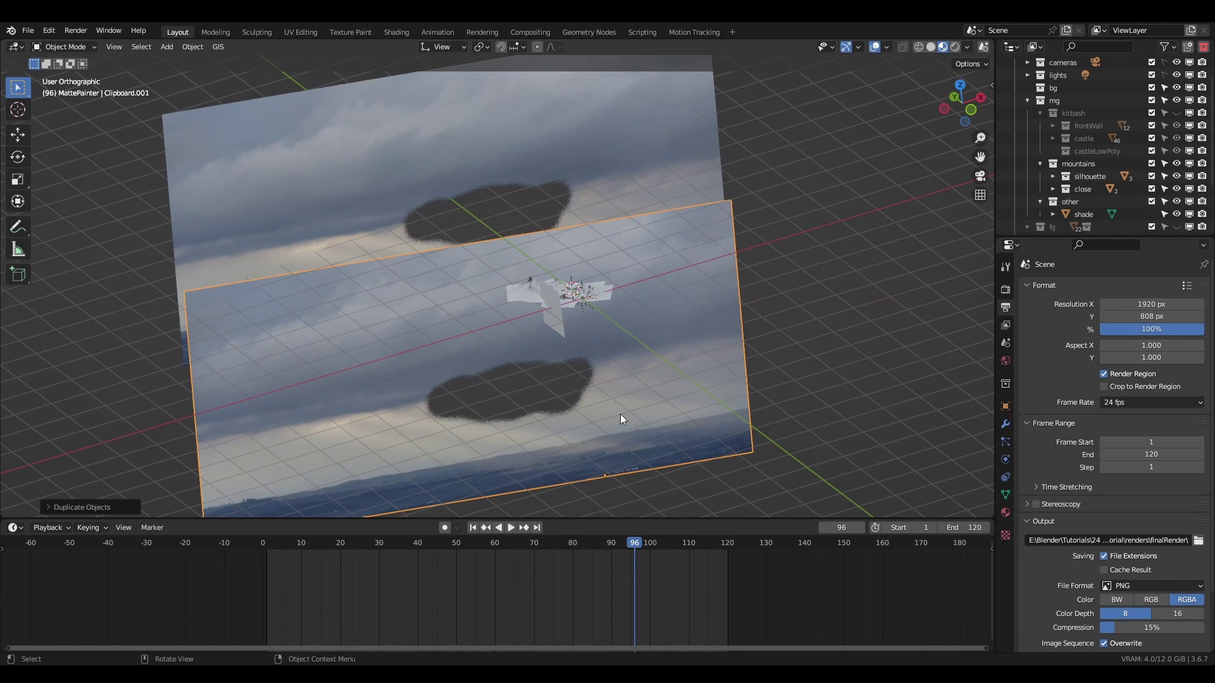
key("n")
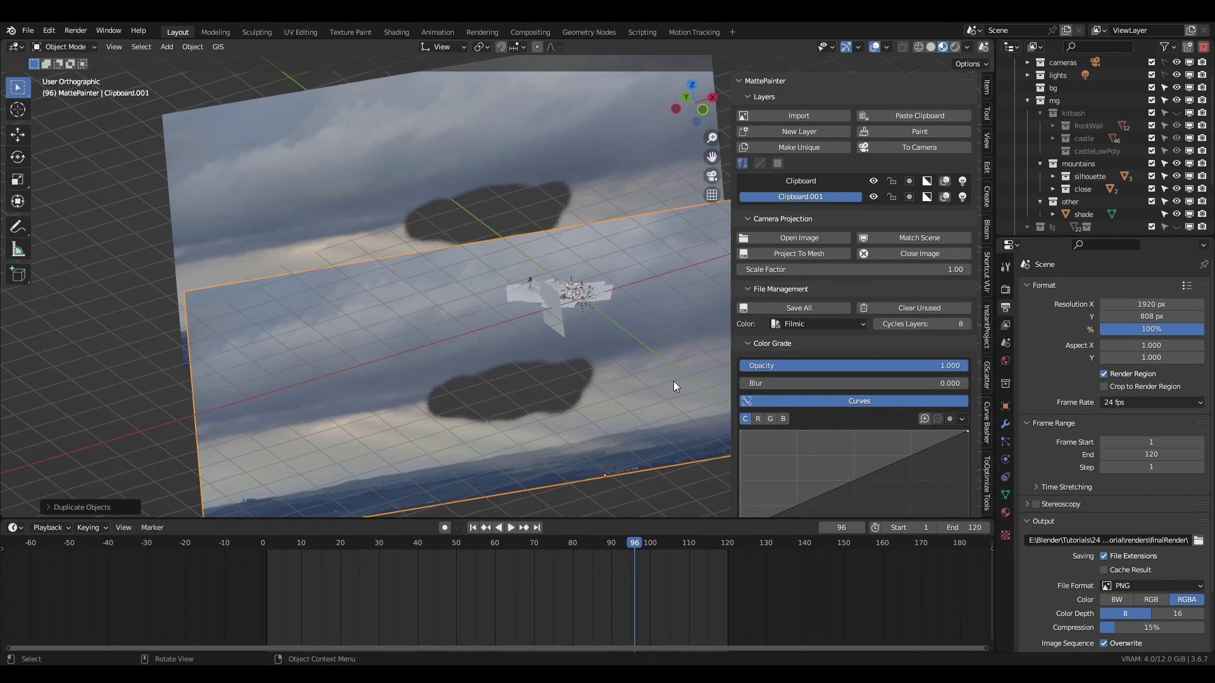
left_click(822, 148)
key("n")
key("KP_0")
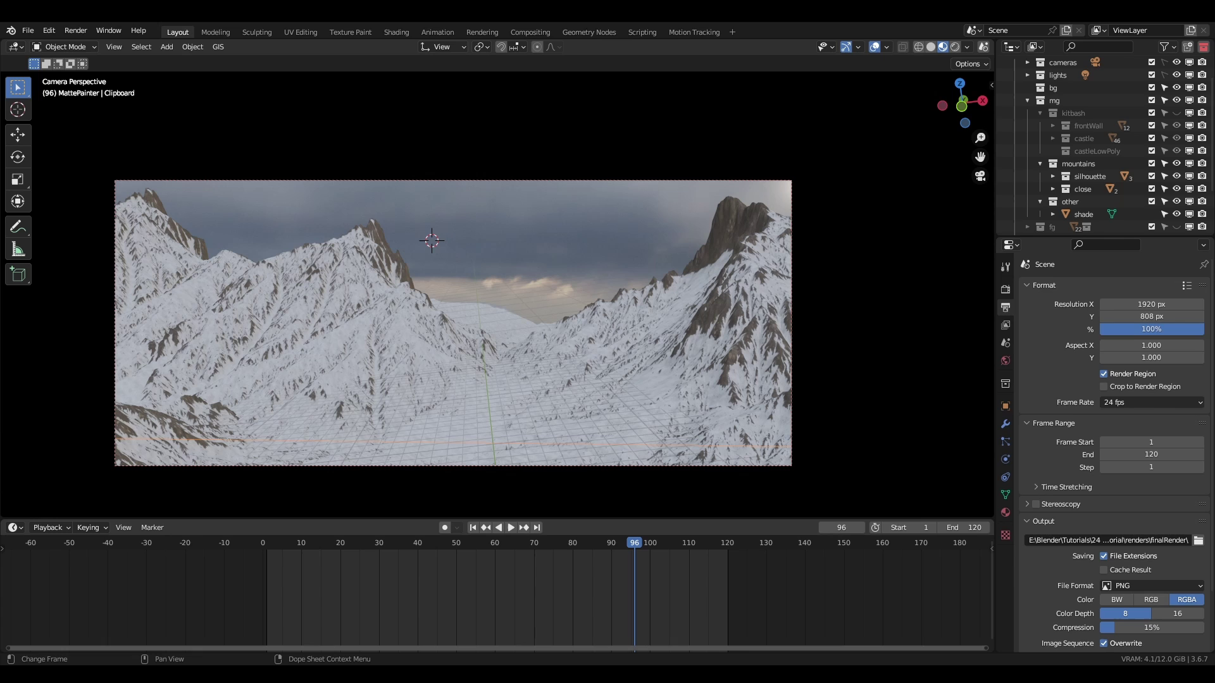
Step: Paste the copied cloud picture as a new plane and scale it up
key("n")
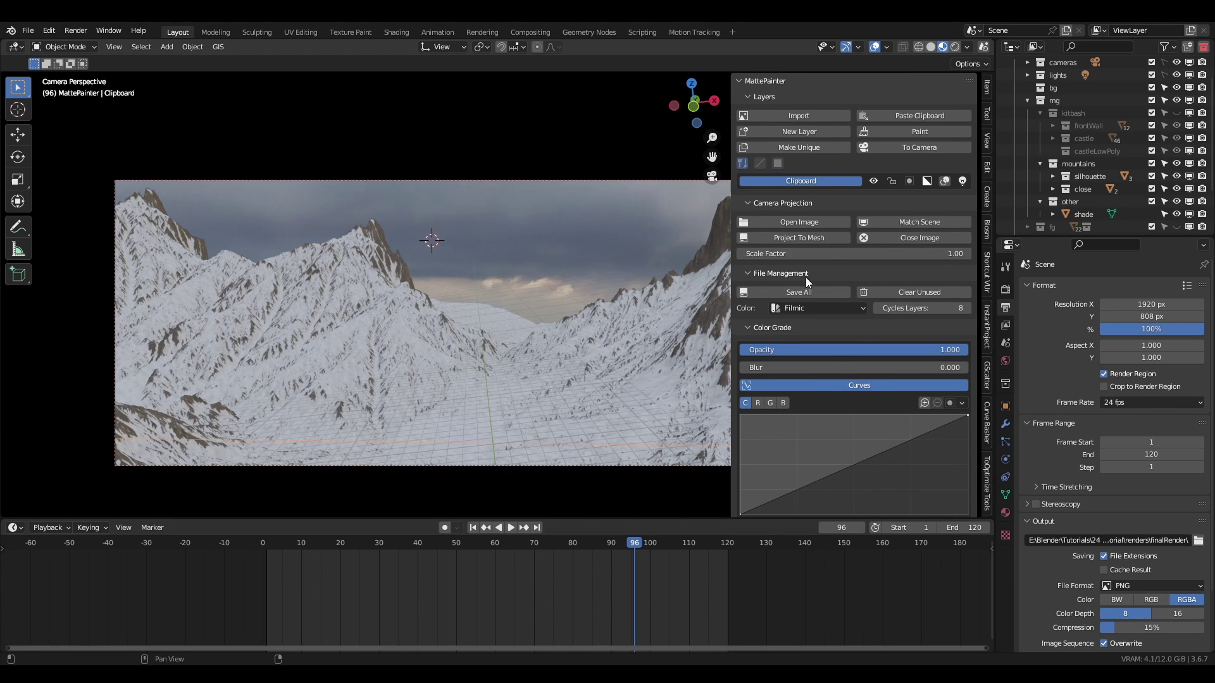
key("n")
key("s")
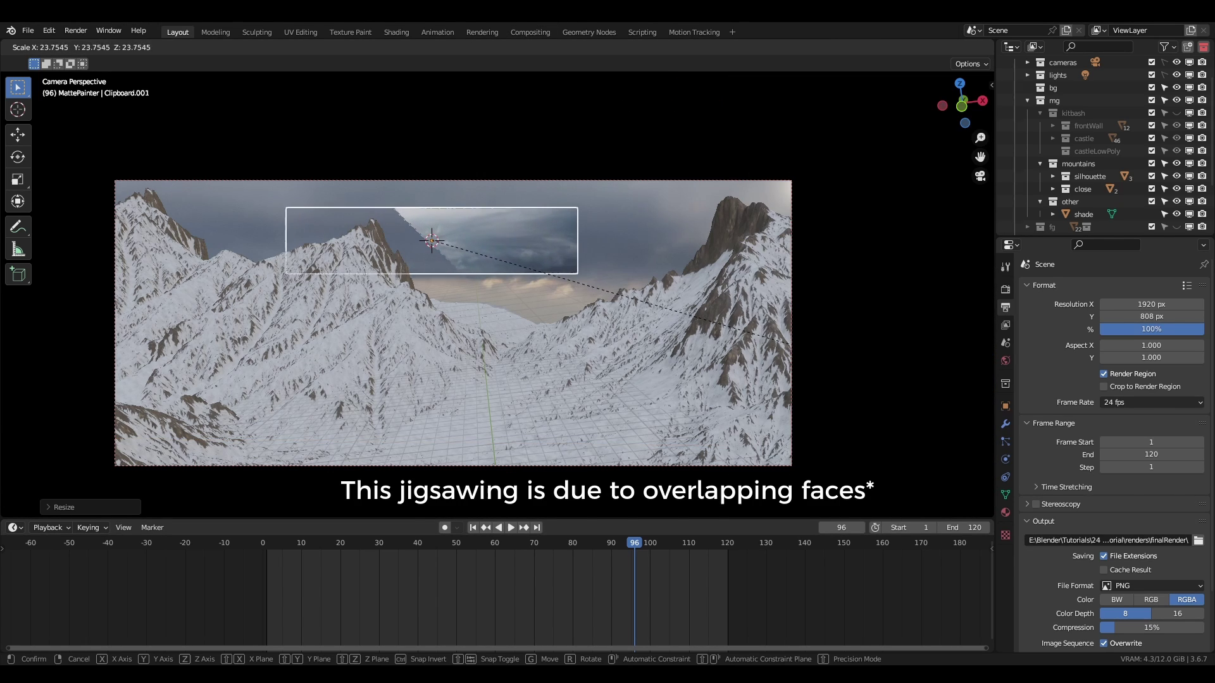
left_click(290, 241)
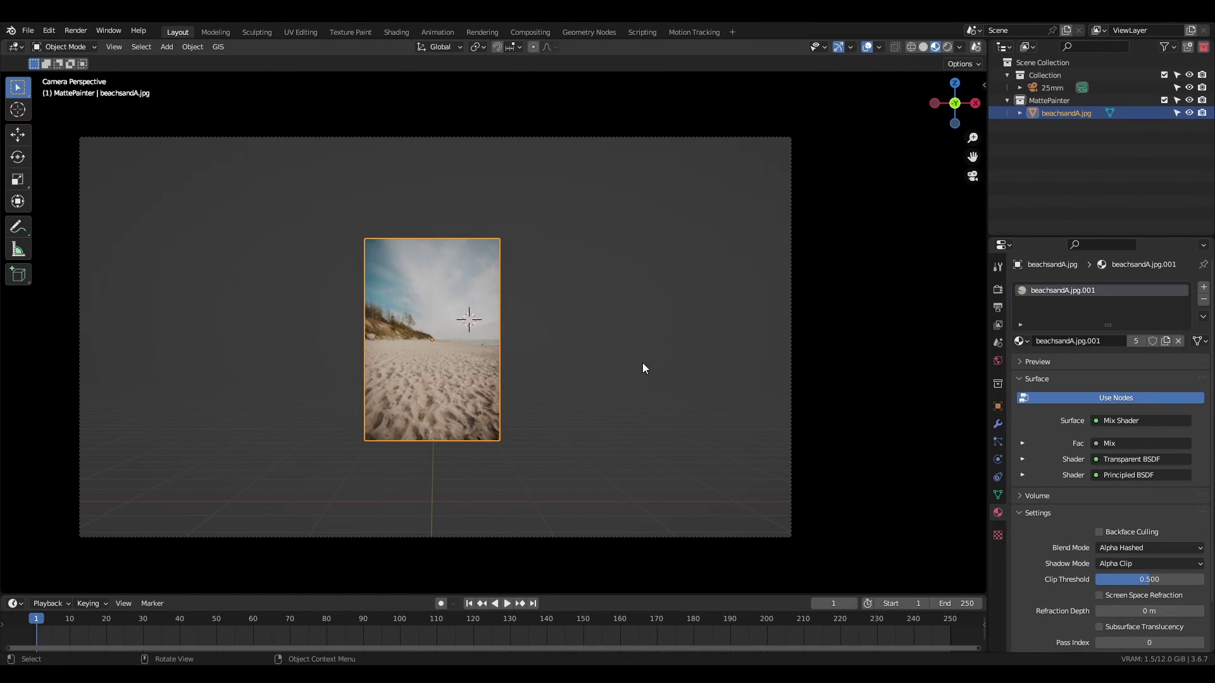
Step: Cancel scaling the beach photo and adjust the view and camera clip end distances
key("s")
key("Escape")
key("KP_0")
key("n")
double_click(917, 126)
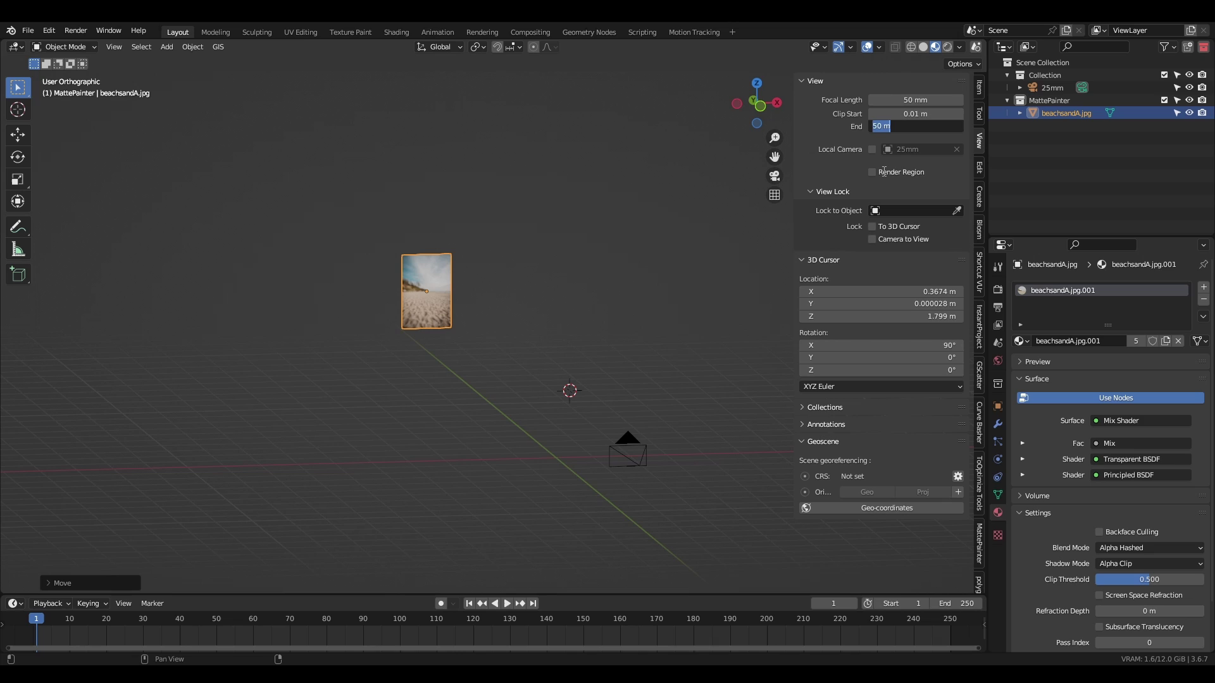
key("Return")
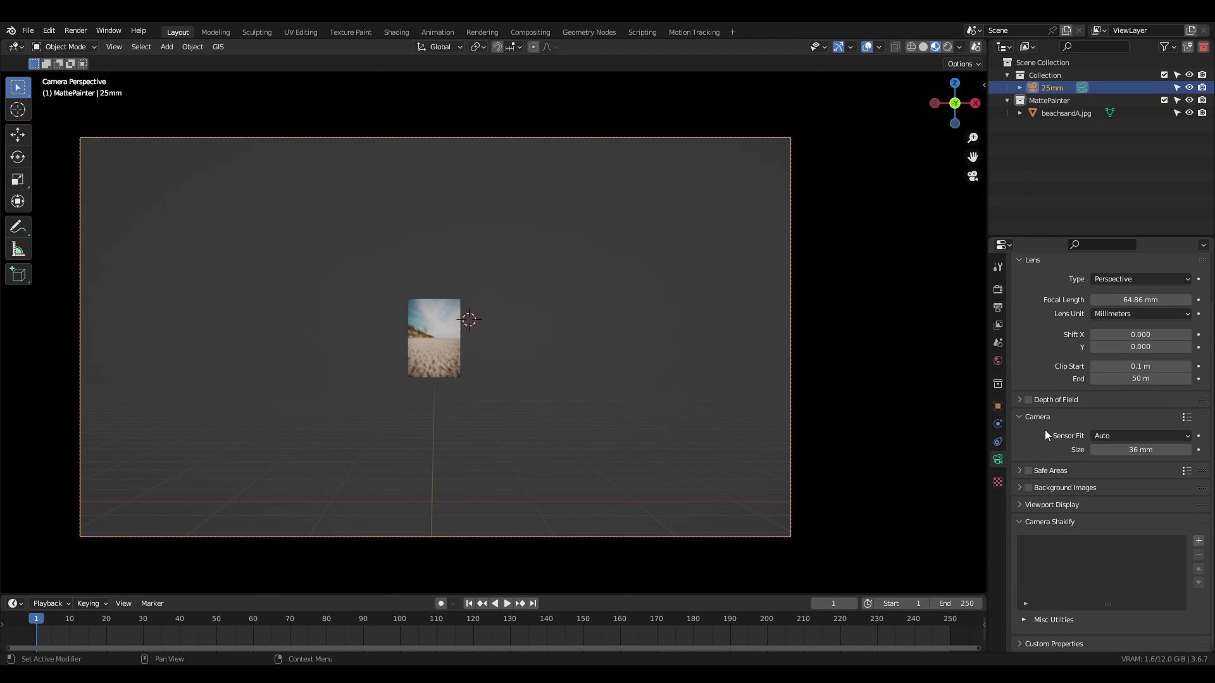
double_click(1140, 378)
Step: Move the beachsandA.jpg plane along Y and set MattePainter's Cycles Layers to 1
left_click(434, 338)
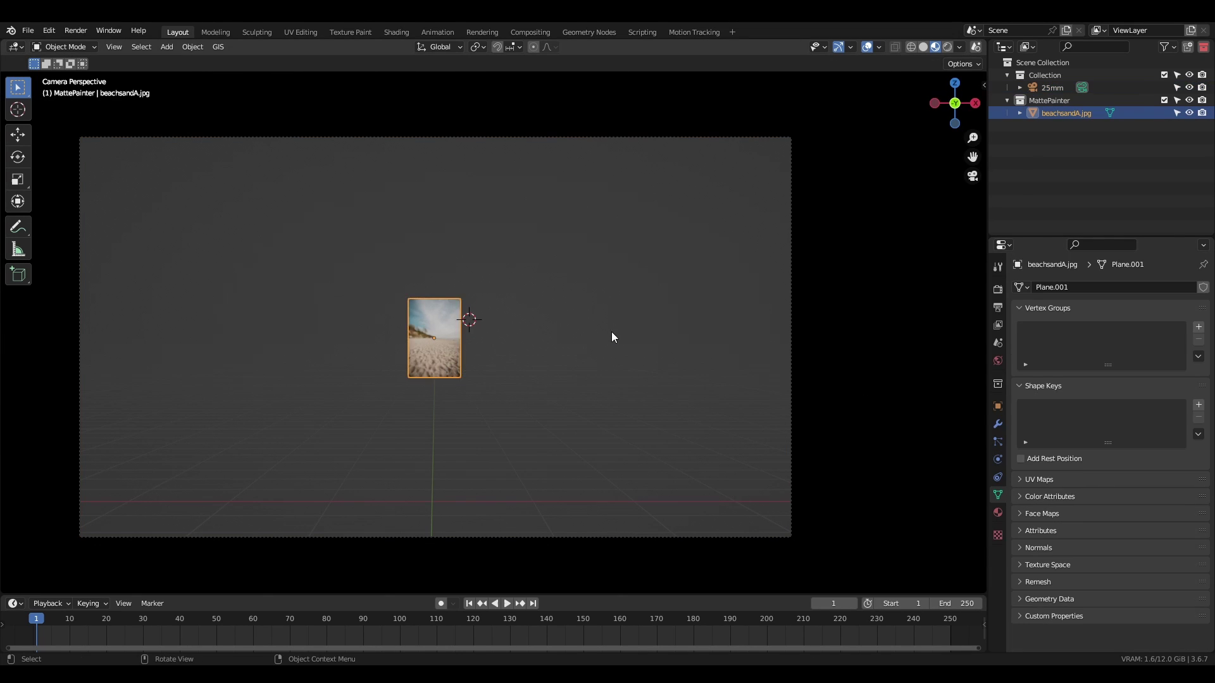
key("g")
key("y")
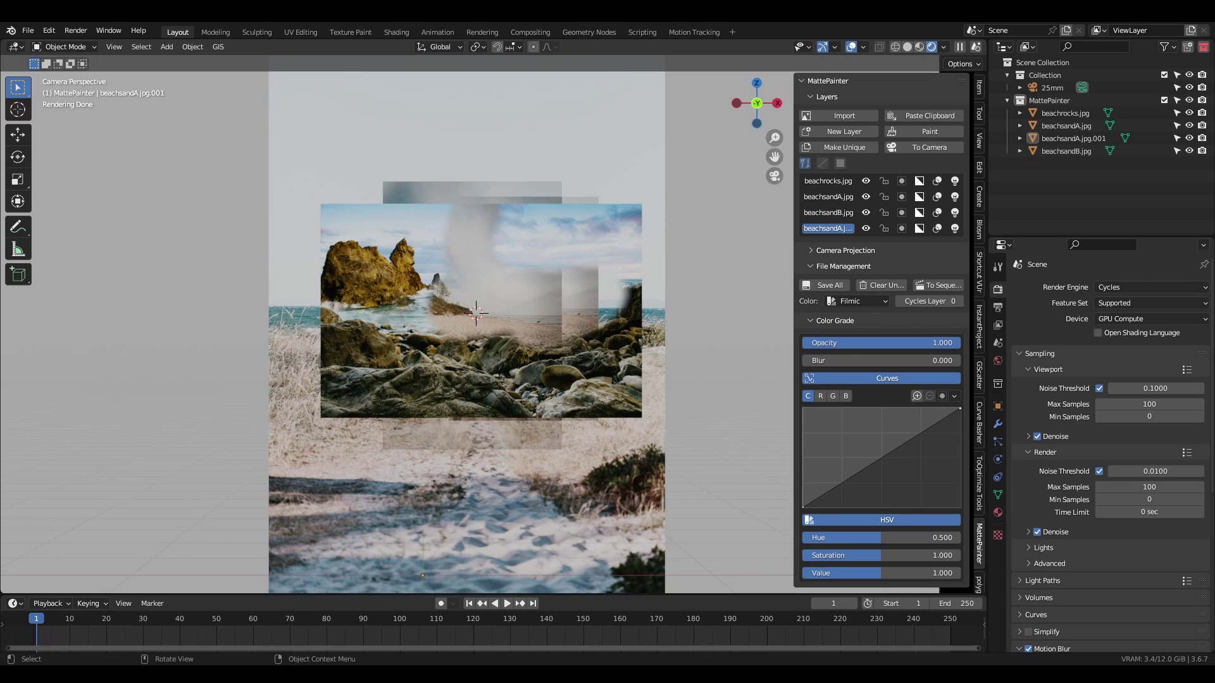
scroll(577, 277, "up", 3)
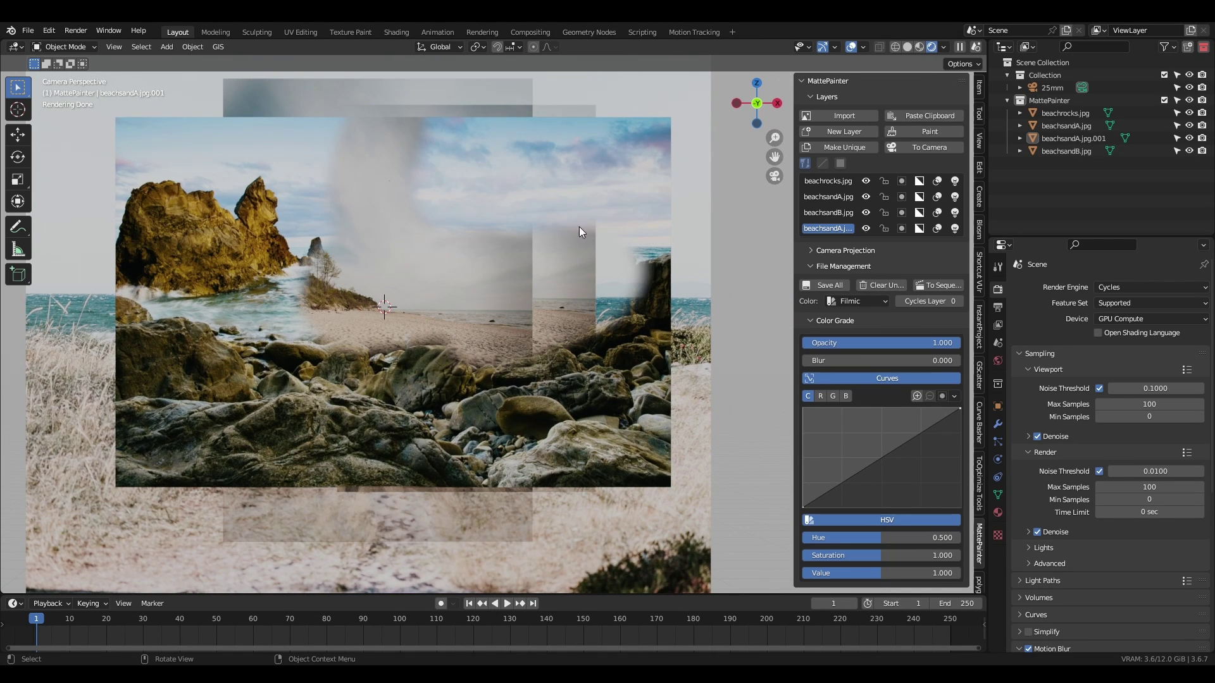
left_click(961, 302)
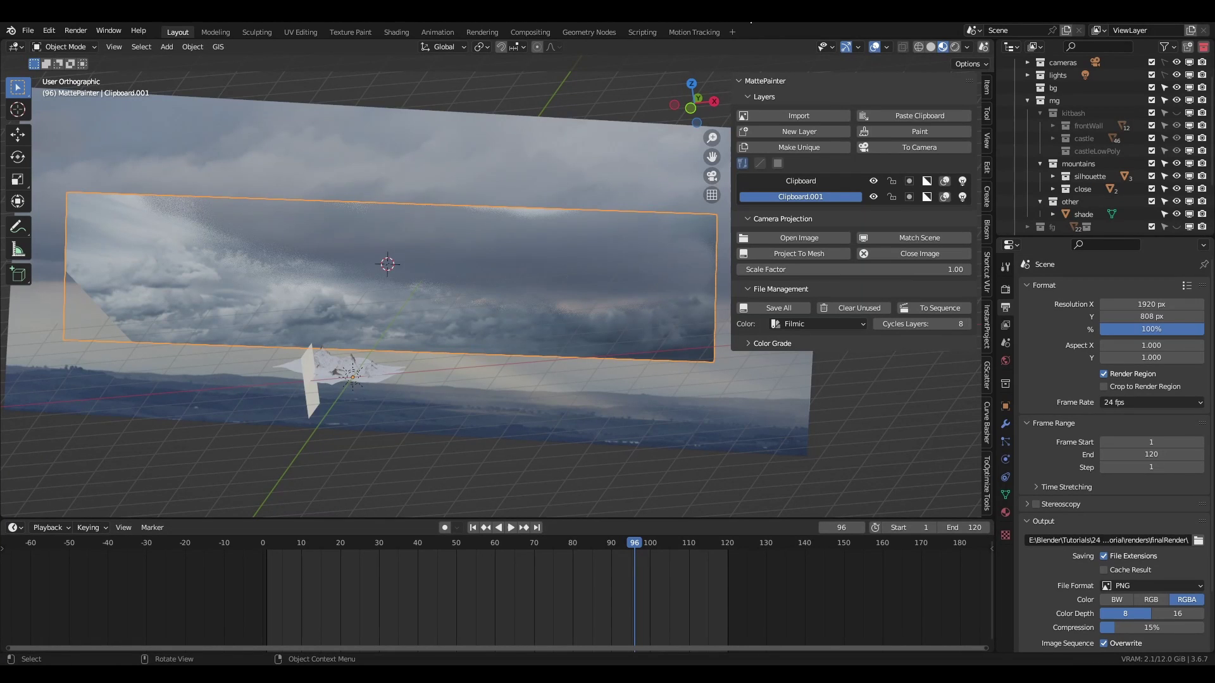
Step: Color-grade the cloud layer: opacity 1.000, blur 0.140, curves tested then undone, hue 0.522
left_click(749, 344)
middle_click_drag(582, 374, 625, 329, "shift")
scroll(853, 345, "down", 4)
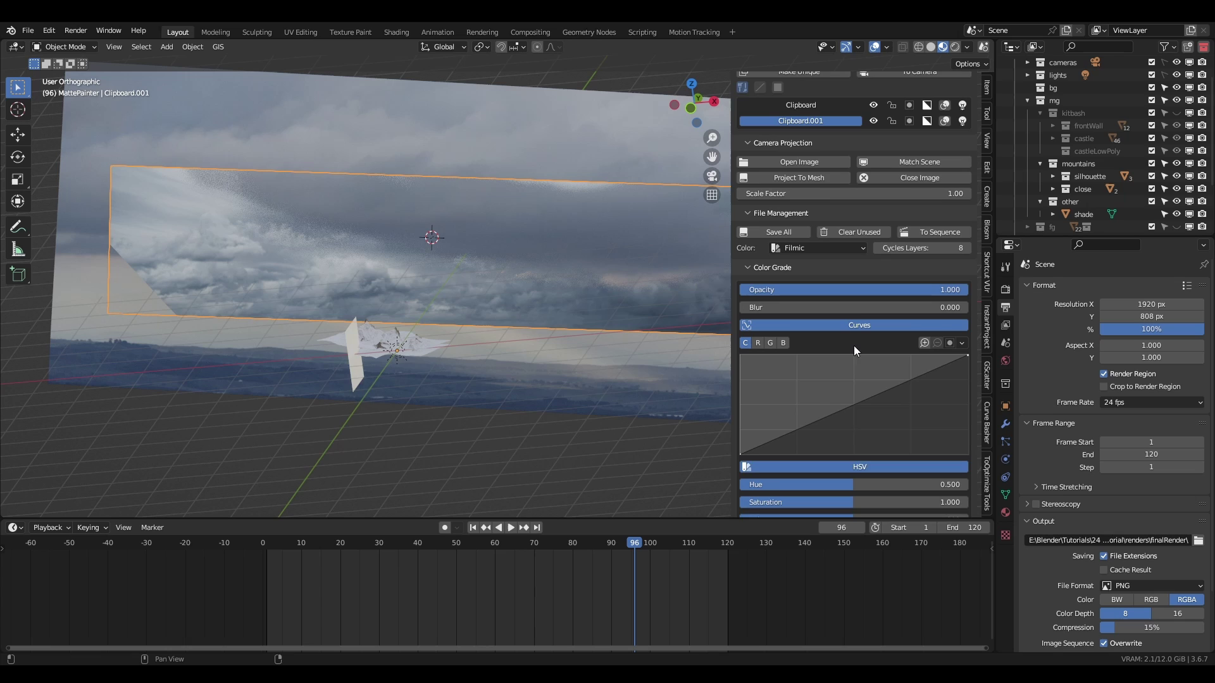
left_click_drag(956, 272, 968, 271)
left_click_drag(770, 290, 739, 290)
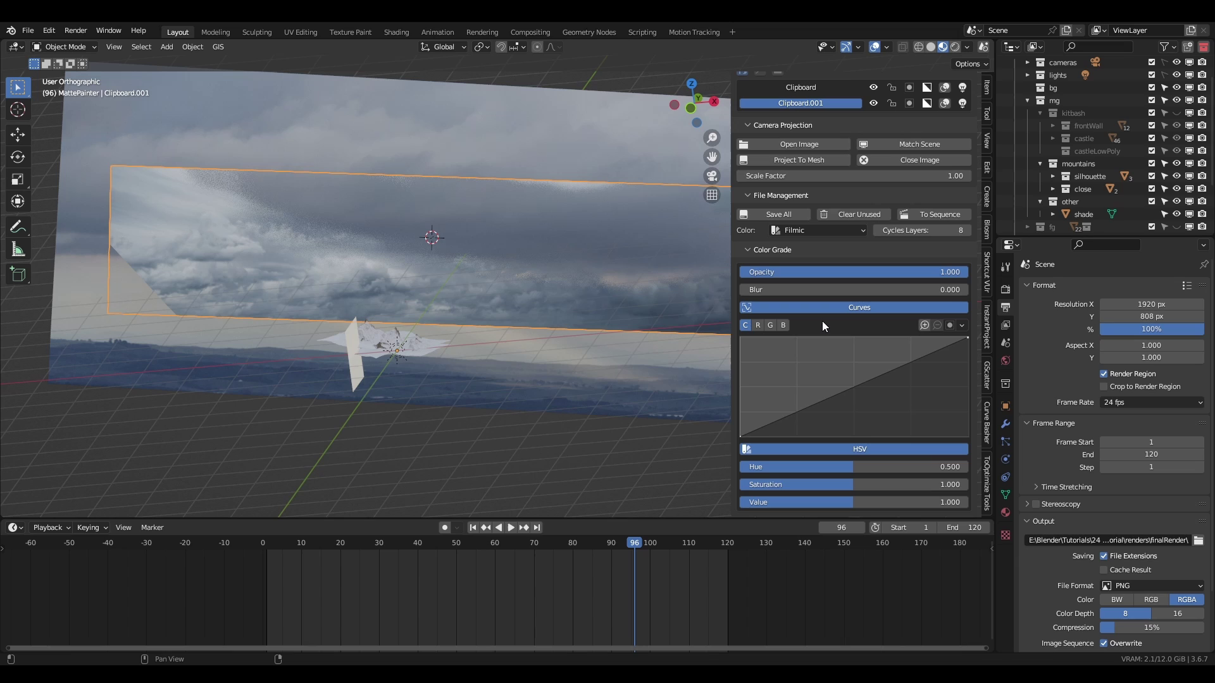
left_click_drag(893, 369, 884, 361)
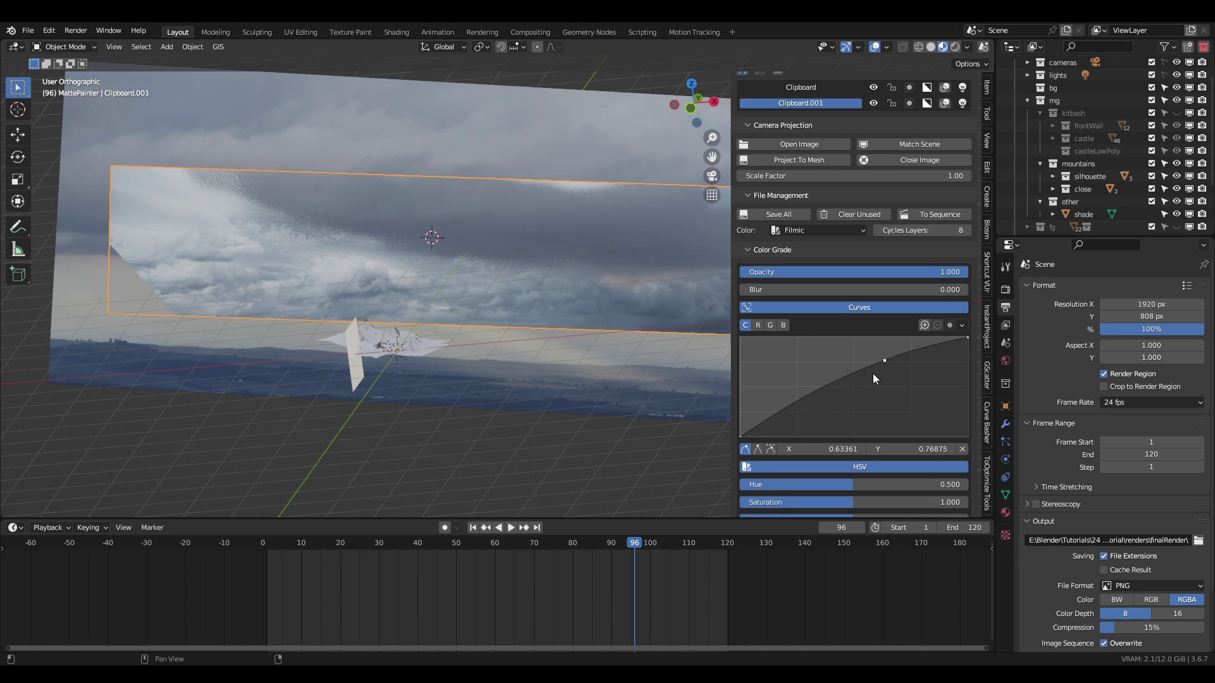
left_click_drag(814, 395, 769, 424)
key("ctrl+z")
left_click_drag(852, 466, 866, 506)
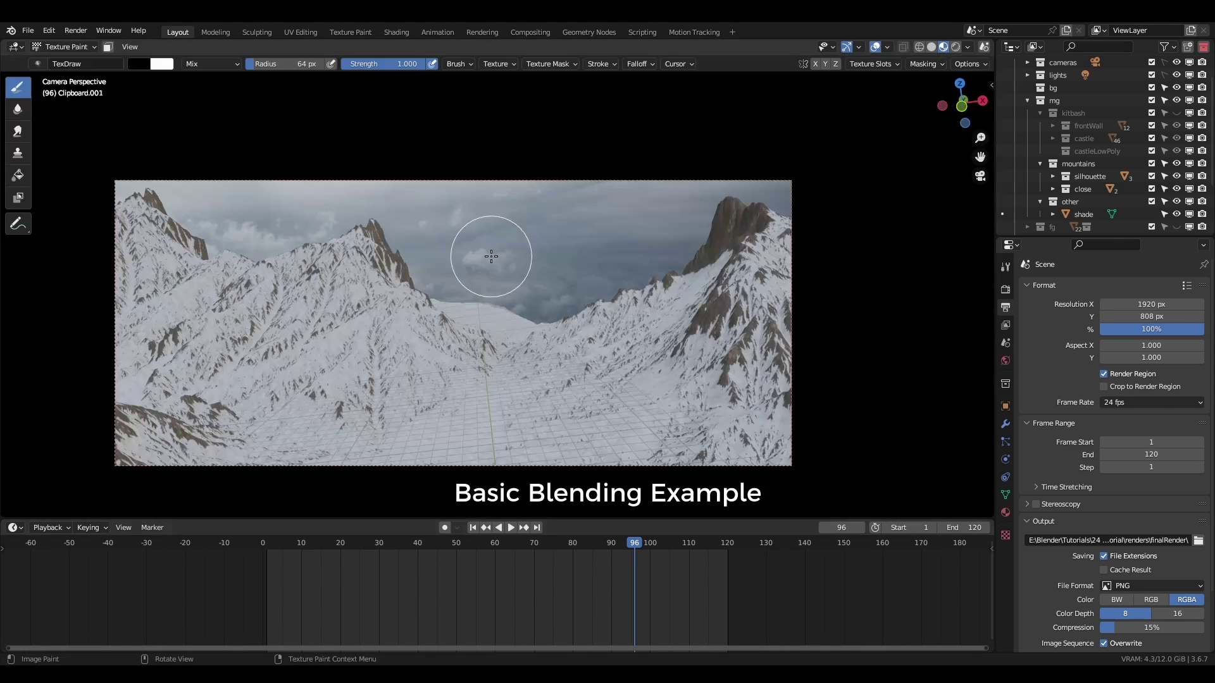
Step: Lower brush strength to about 0.45 and softly blend darkness over the sky near the peaks
mouse_move(482, 239)
left_mouse_down()
mouse_move(497, 283)
mouse_move(664, 217)
mouse_move(578, 277)
left_mouse_up()
left_click_drag(395, 64, 379, 64)
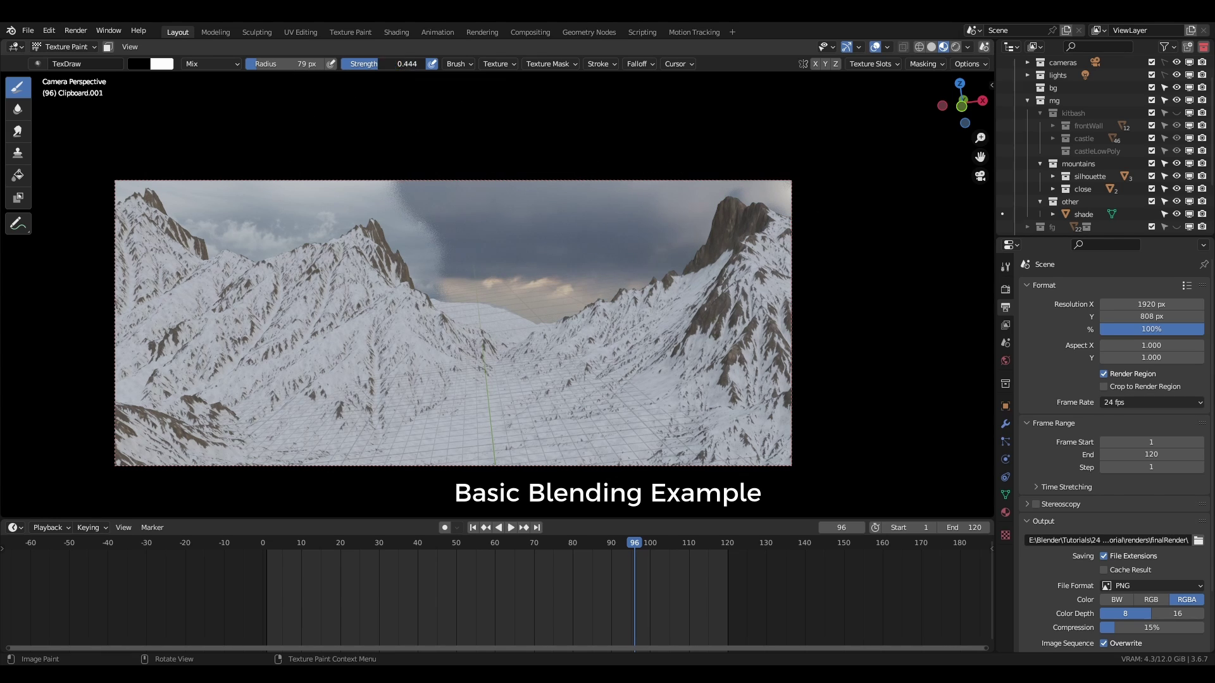
mouse_move(411, 241)
left_mouse_down()
mouse_move(463, 290)
mouse_move(396, 273)
mouse_move(411, 302)
mouse_move(574, 298)
mouse_move(430, 200)
mouse_move(485, 187)
mouse_move(365, 186)
left_mouse_up()
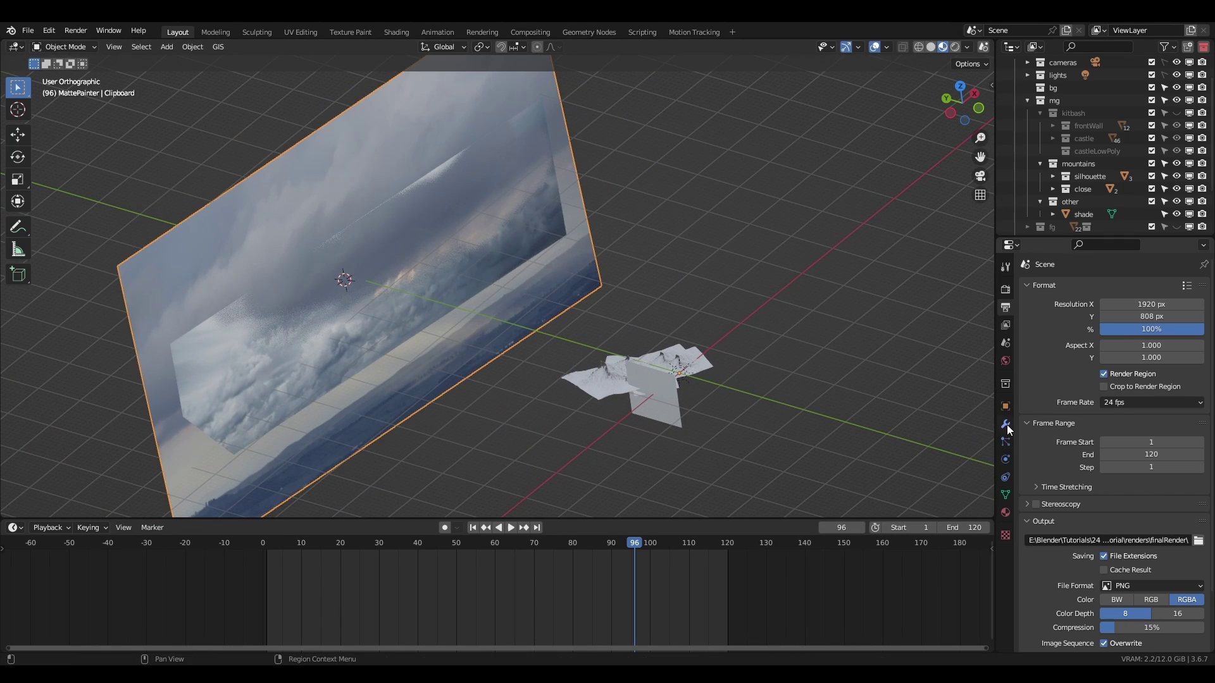
Step: Add a Simple Deform modifier set to Bend around the Z axis on the sky plane
left_click(1008, 424)
left_click(1077, 289)
left_click(1083, 448)
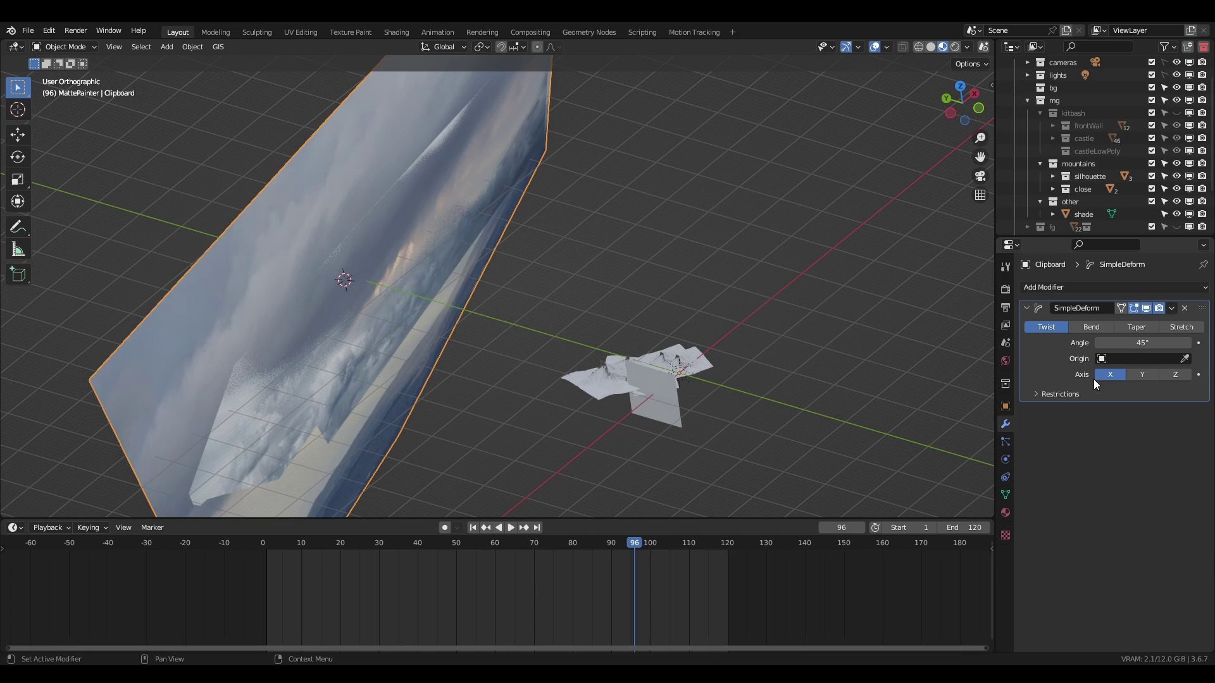
left_click(1092, 327)
mouse_move(1142, 343)
left_mouse_down()
mouse_move(1104, 343)
mouse_move(1129, 341)
left_mouse_up()
left_click(1175, 374)
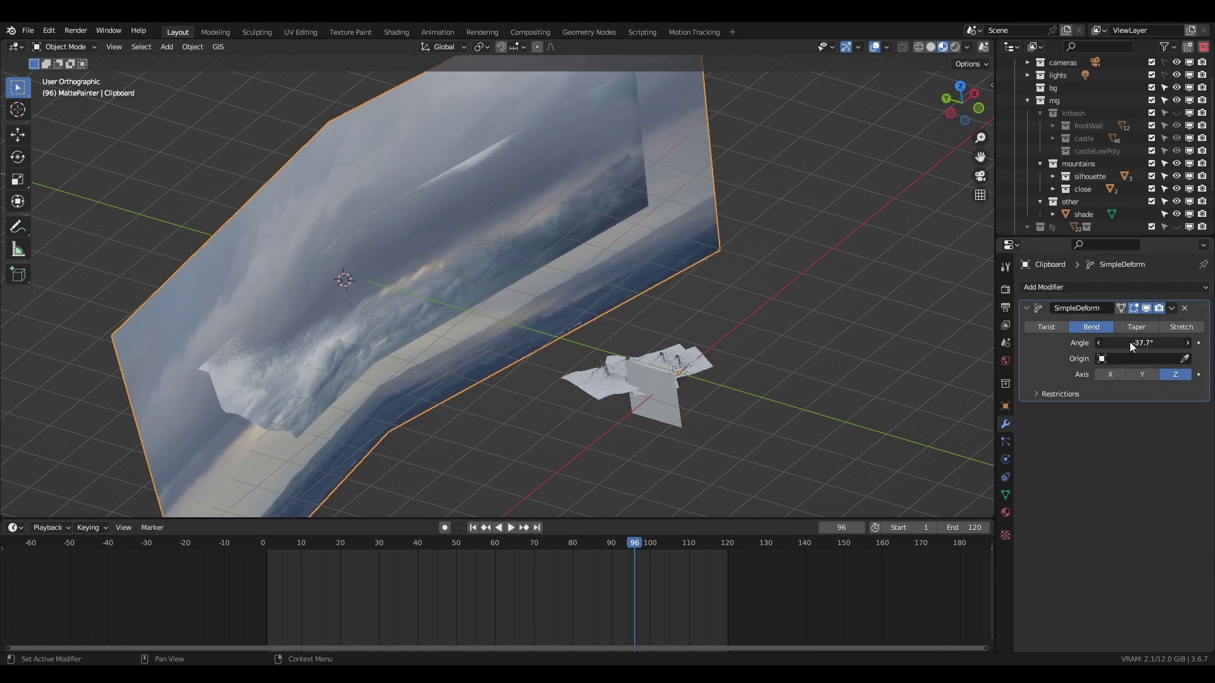
key("KP_0")
middle_click_drag(517, 303, 572, 318)
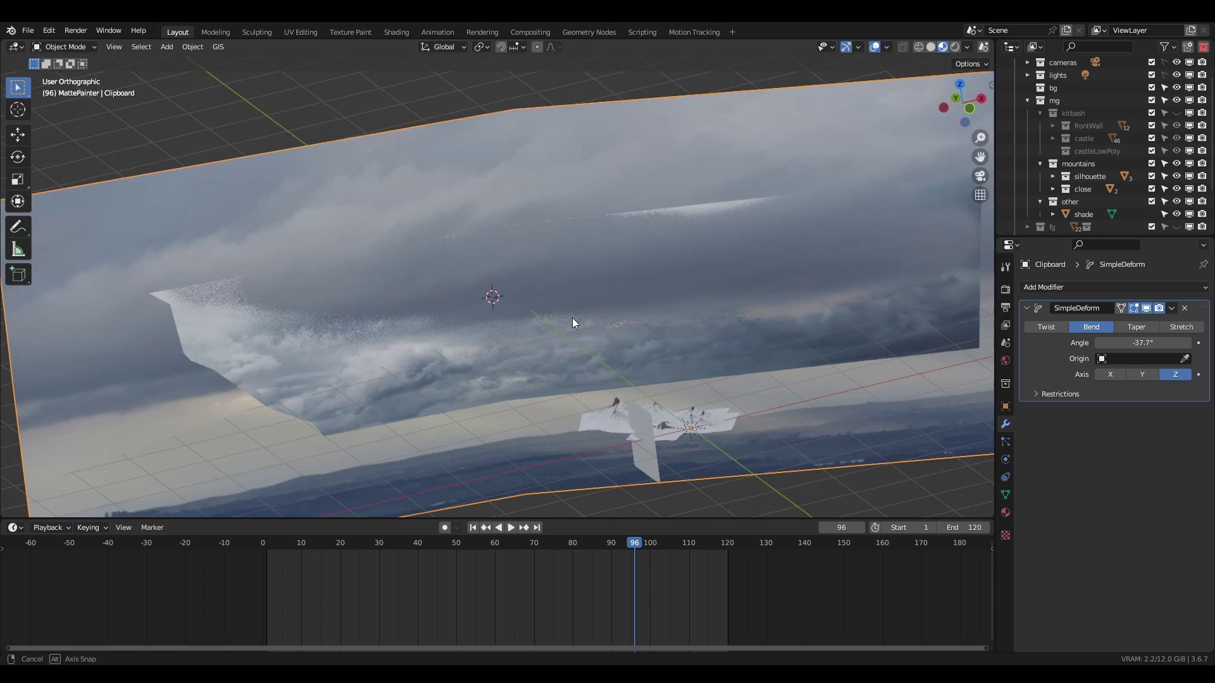
Step: Add a Simple Subdivision modifier above the bend and deepen the bend to a negative angle
left_click(1061, 287)
left_click(972, 518)
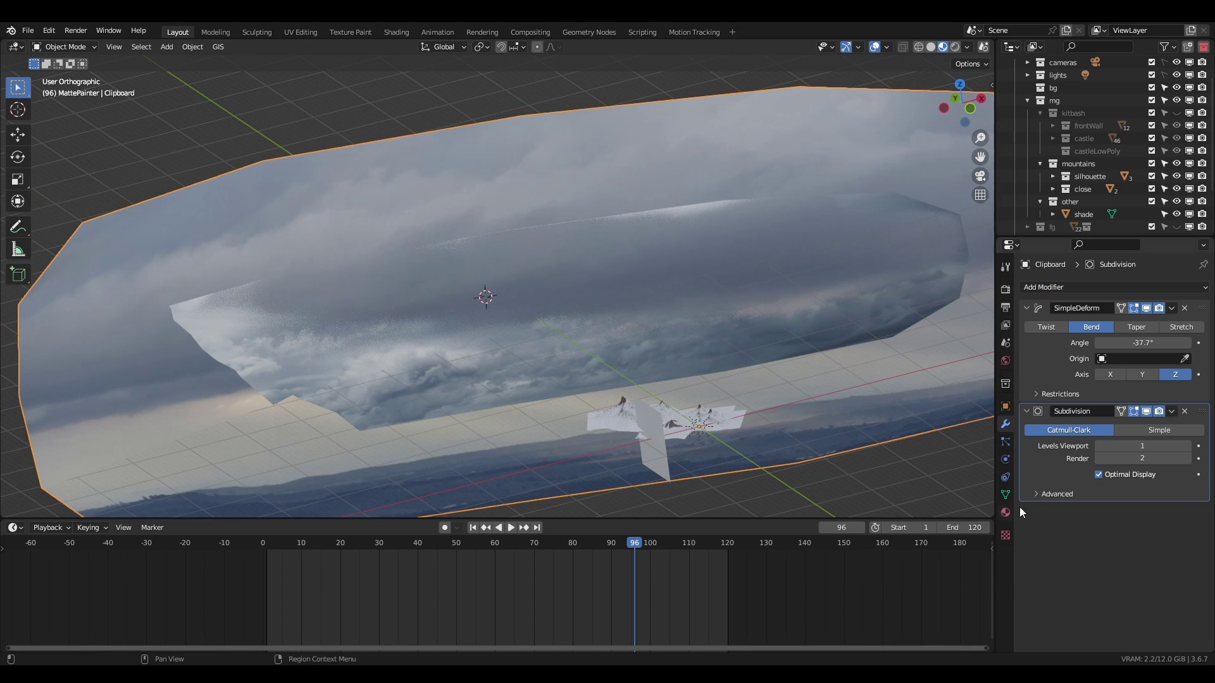
left_click(1171, 431)
left_click_drag(1204, 414, 1201, 310)
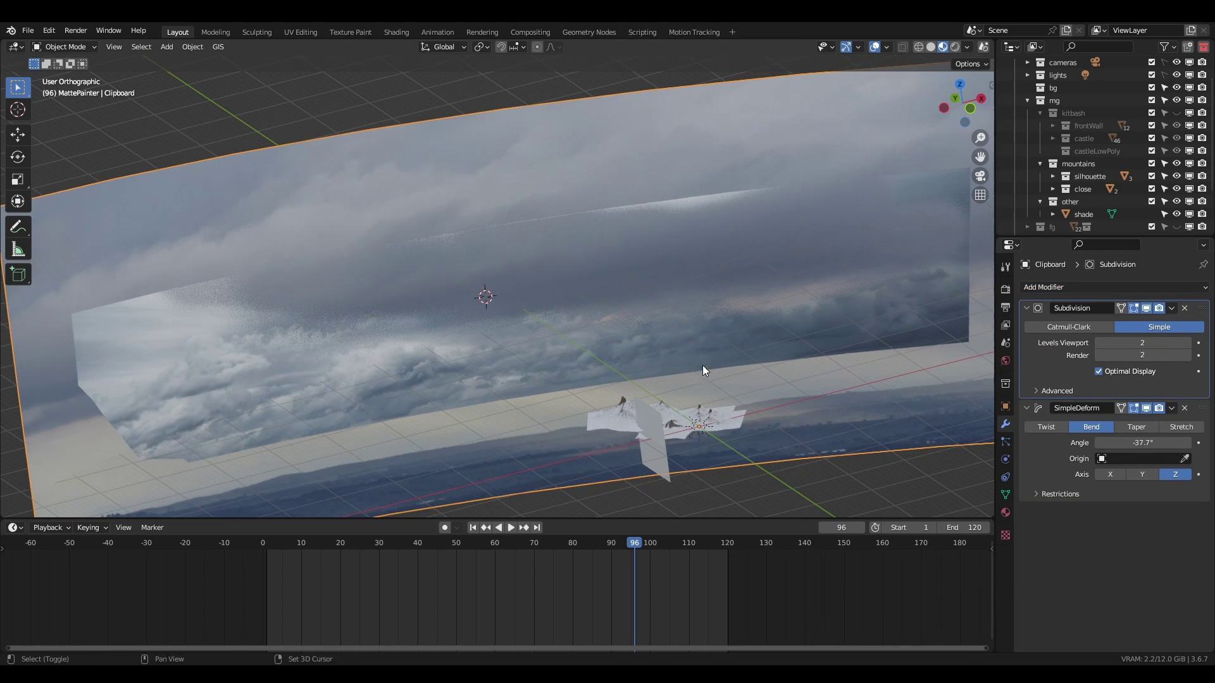
left_click_drag(1142, 442, 1100, 443)
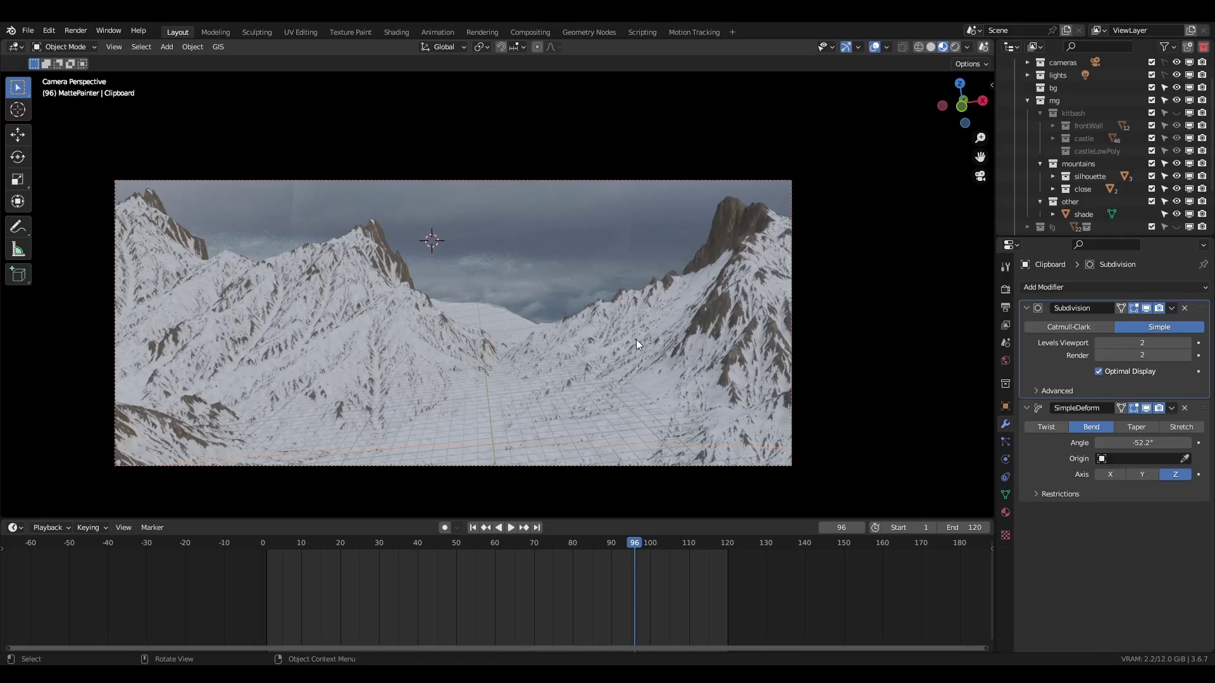
Step: Save all painted images from the MattePainter panel
left_click(1005, 513)
key("n")
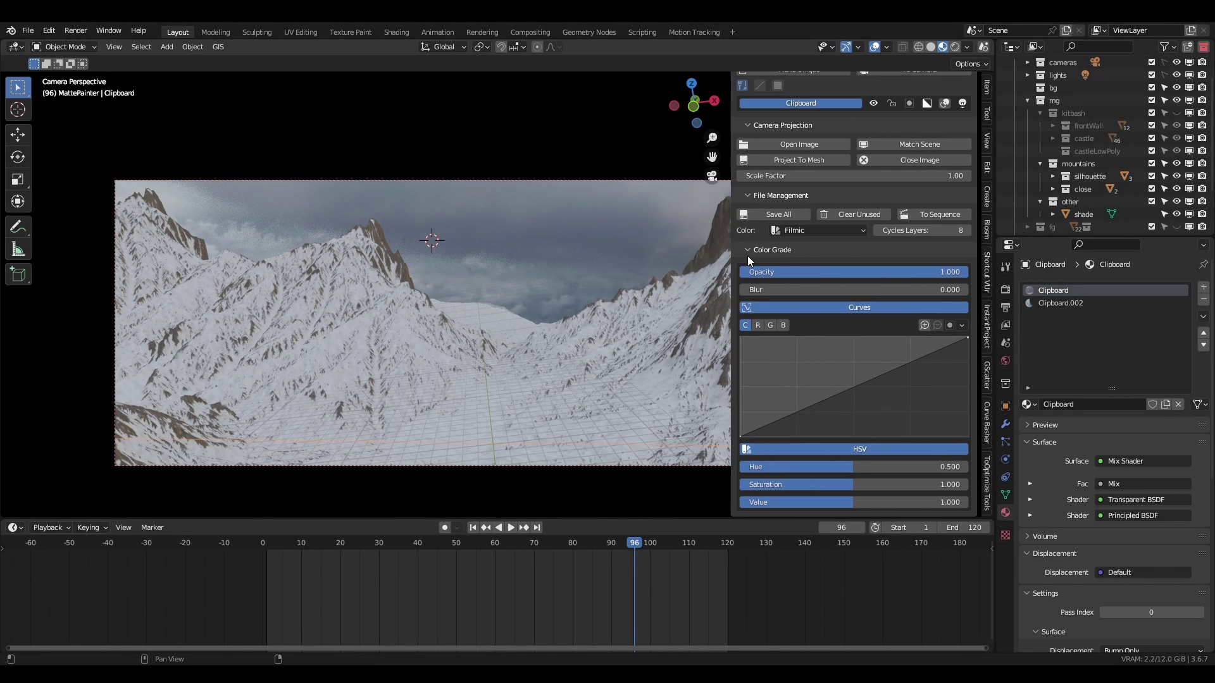
left_click(776, 215)
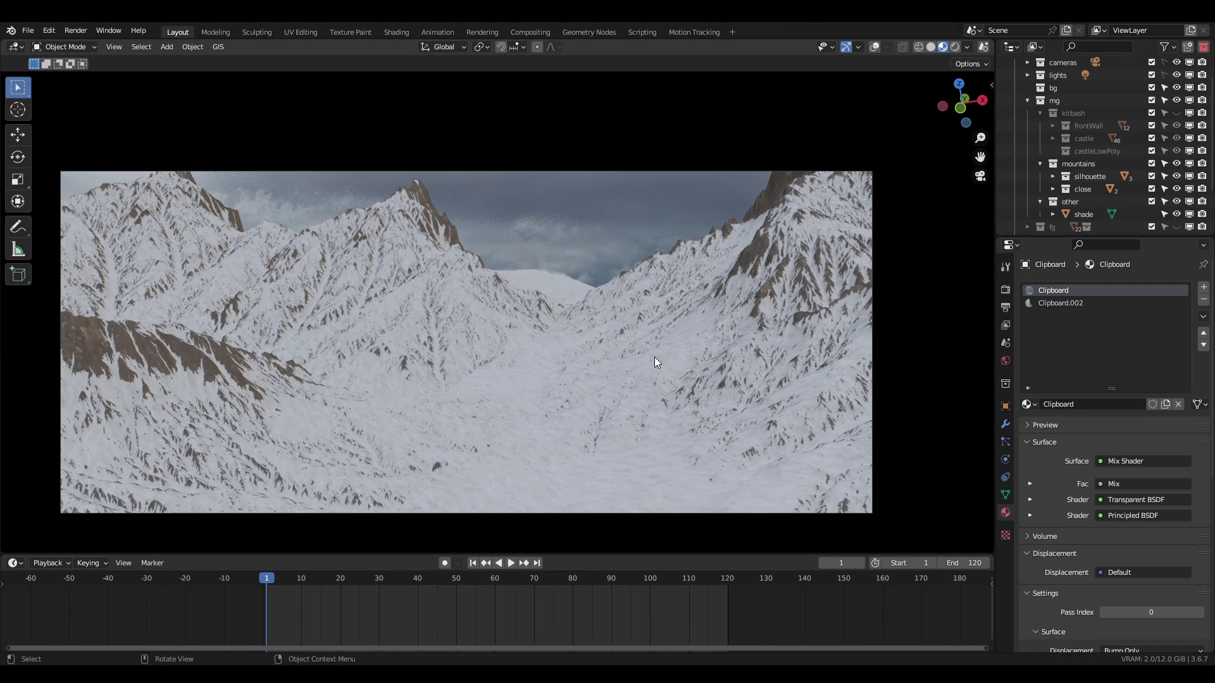
key("space")
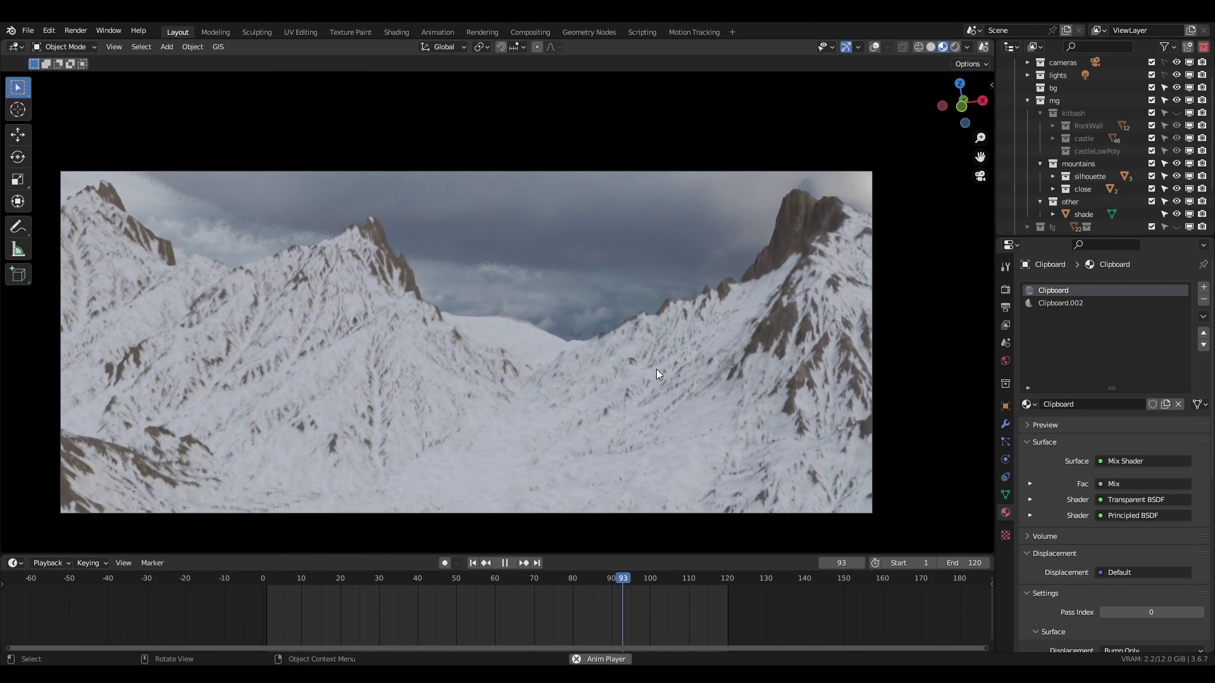
key("space")
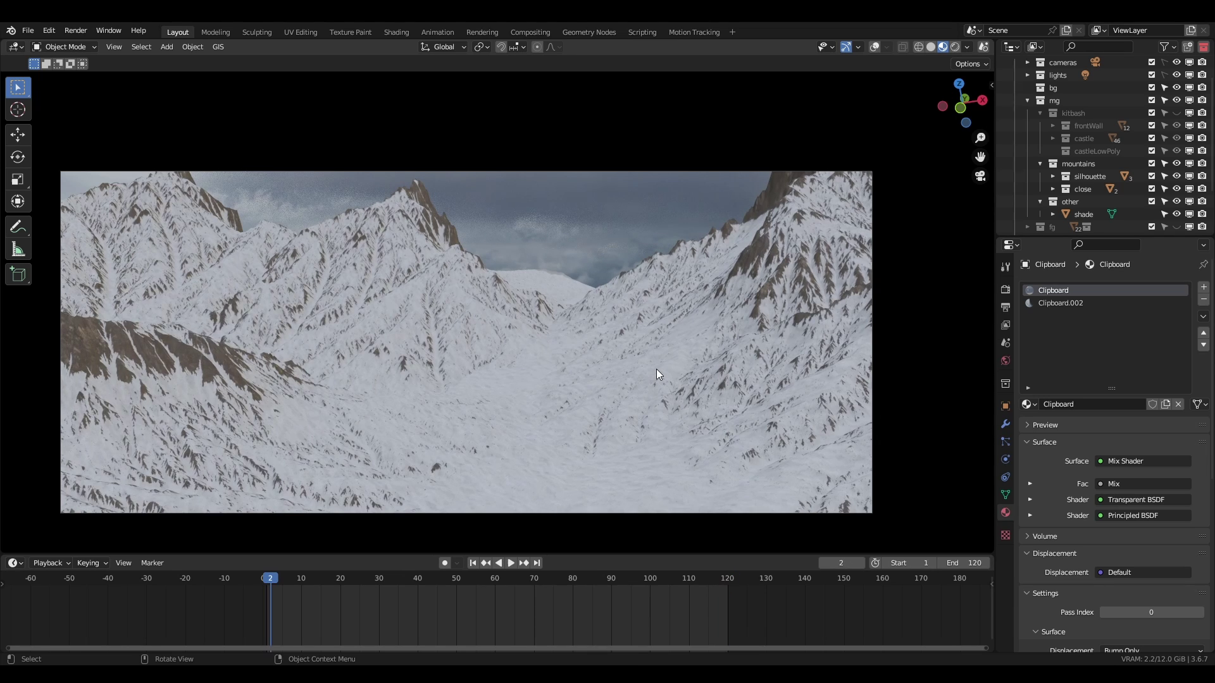
key("space")
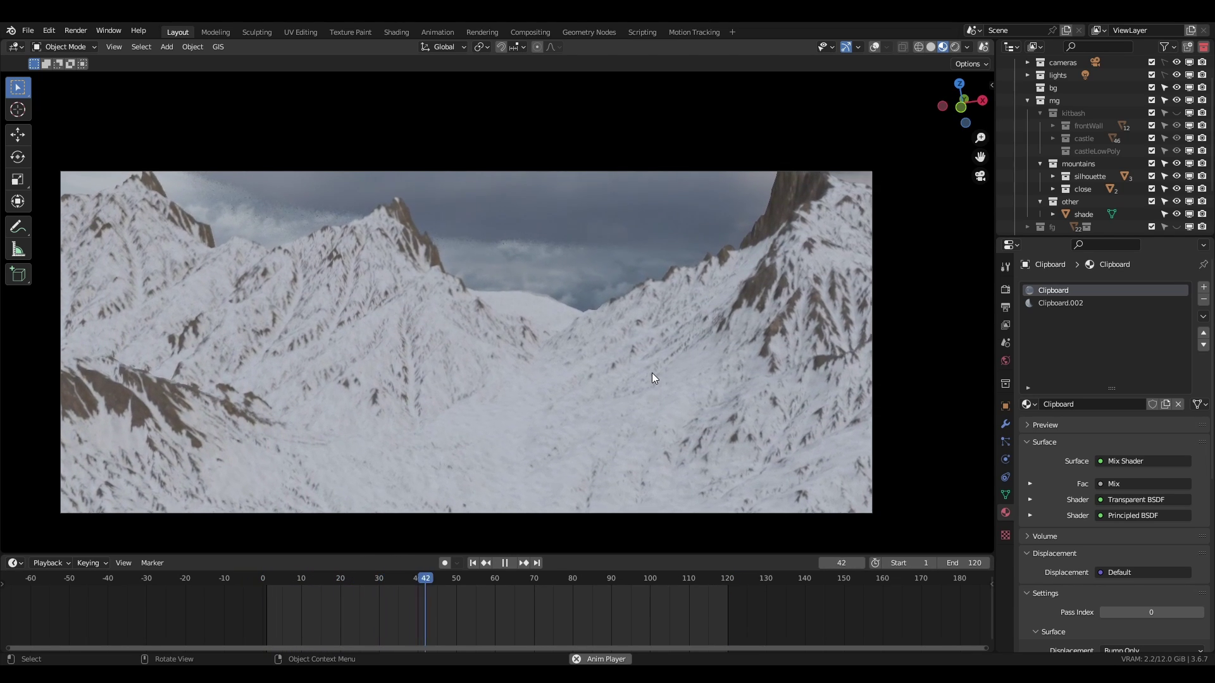
key("Escape")
key("space")
left_click(479, 583)
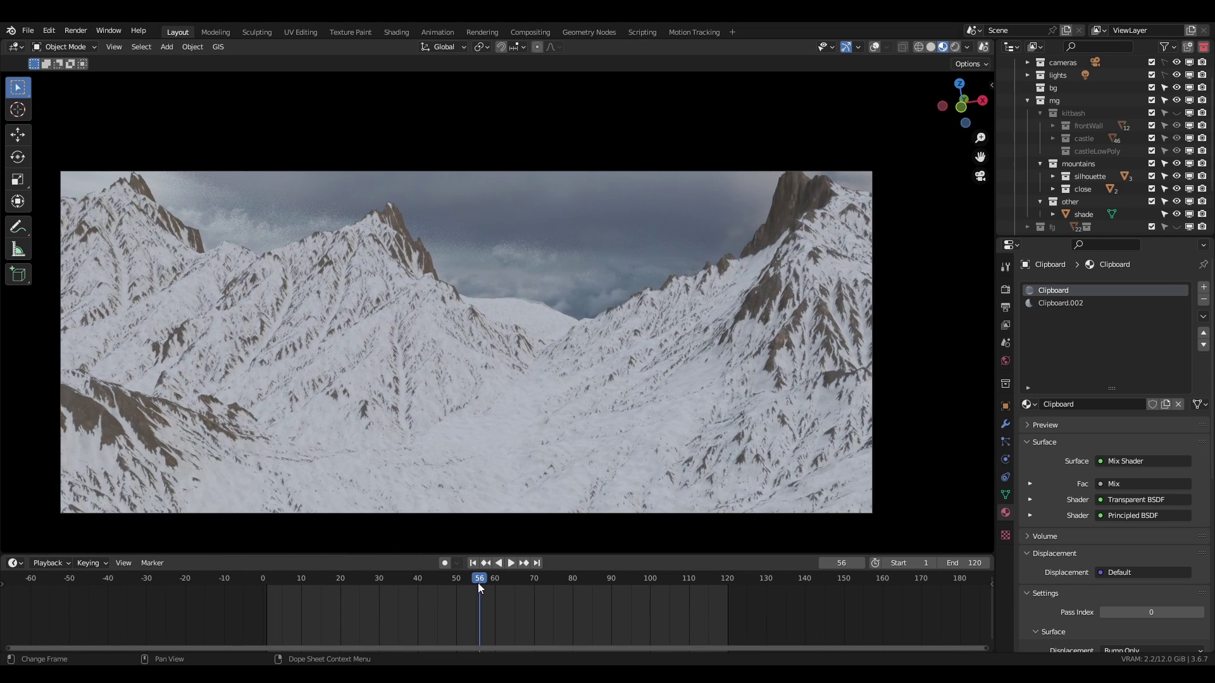
key("shift+Left")
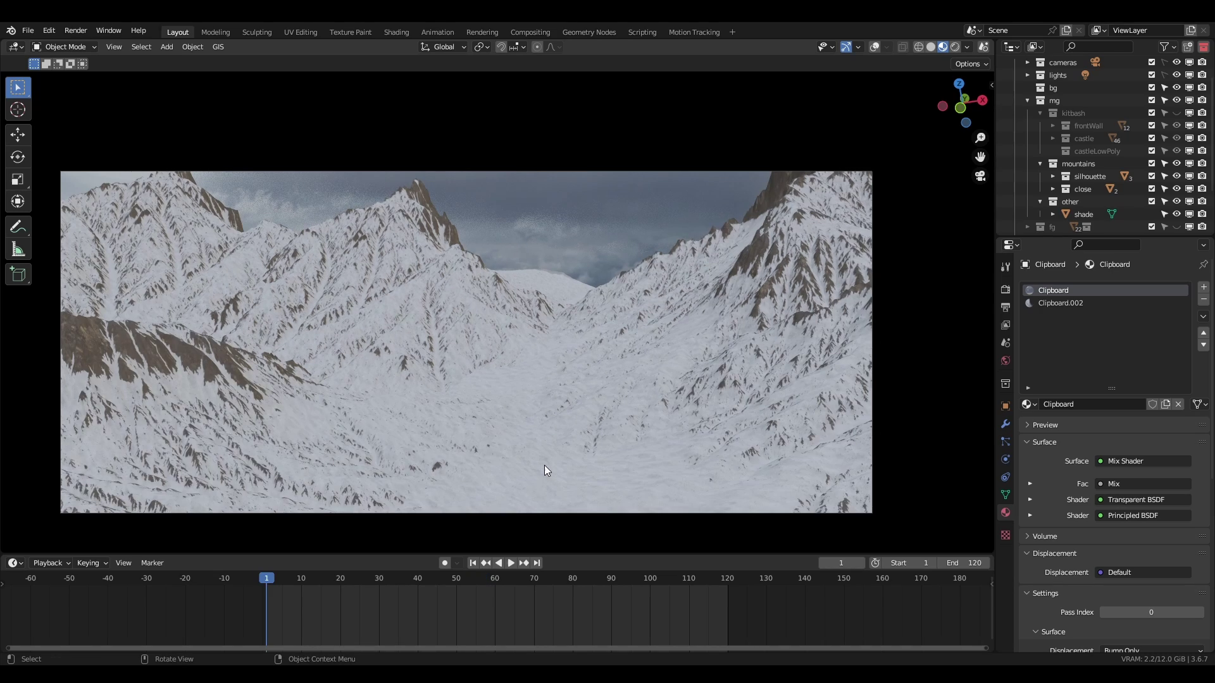
key("shift+Right")
key("shift+Left")
key("shift+Right")
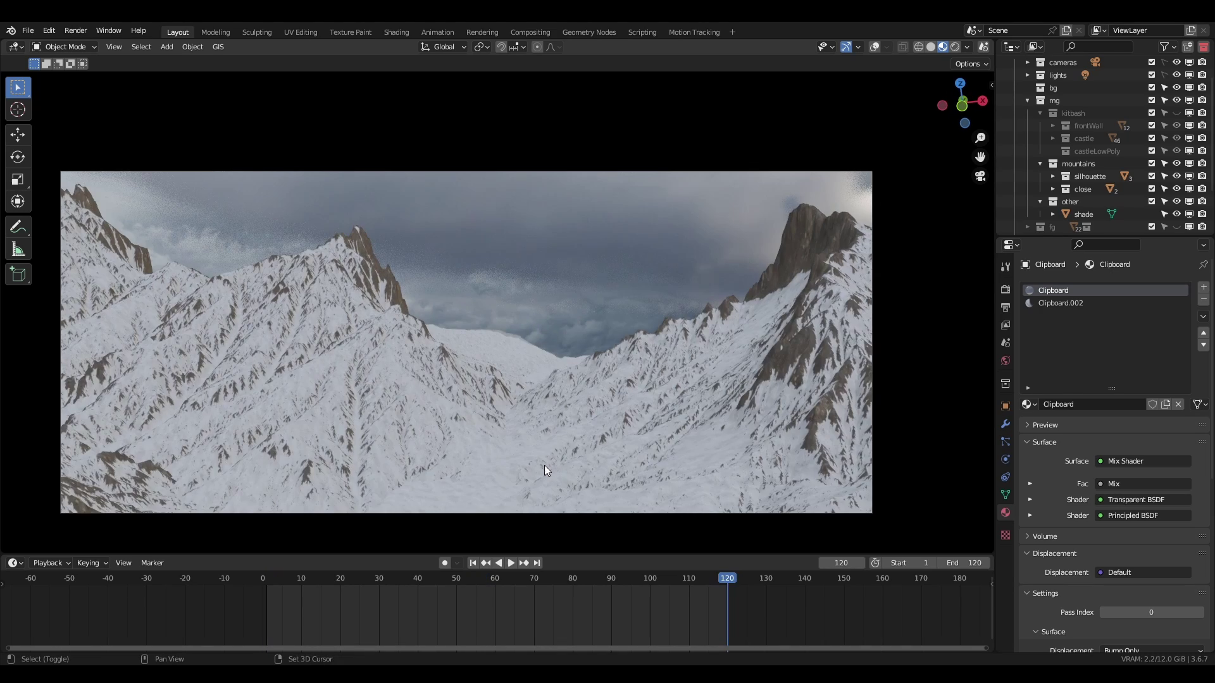
key("shift+Left")
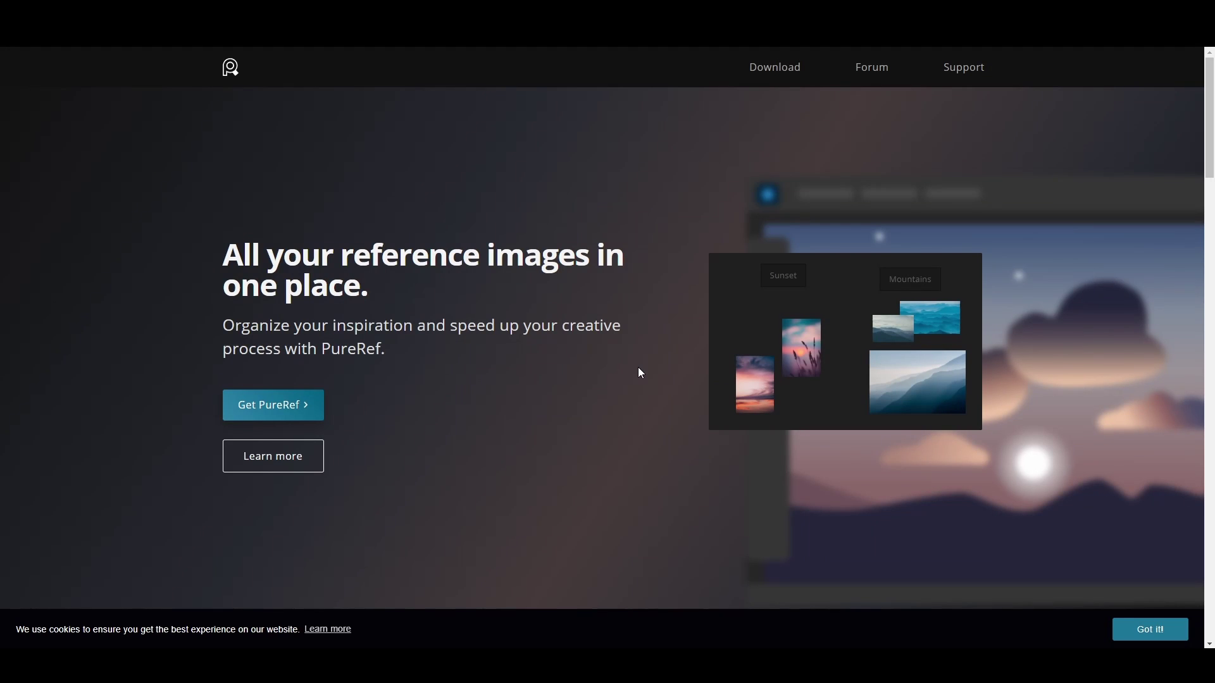
scroll(636, 372, "down", 5)
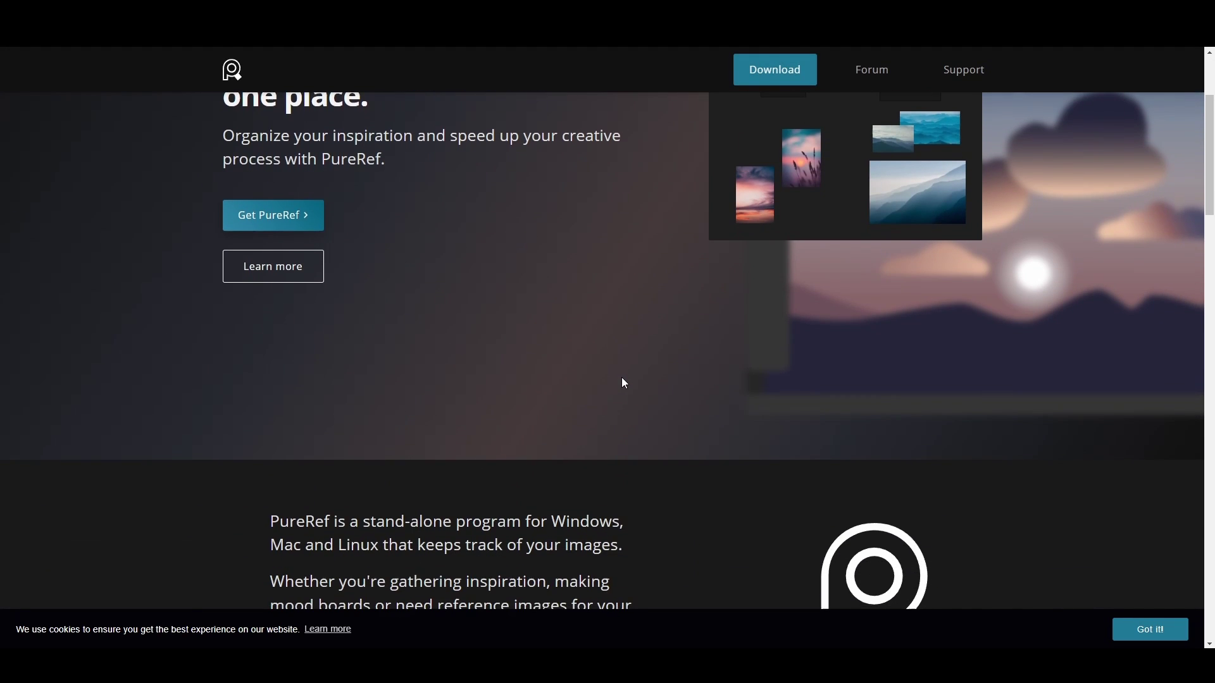
scroll(624, 382, "down", 6)
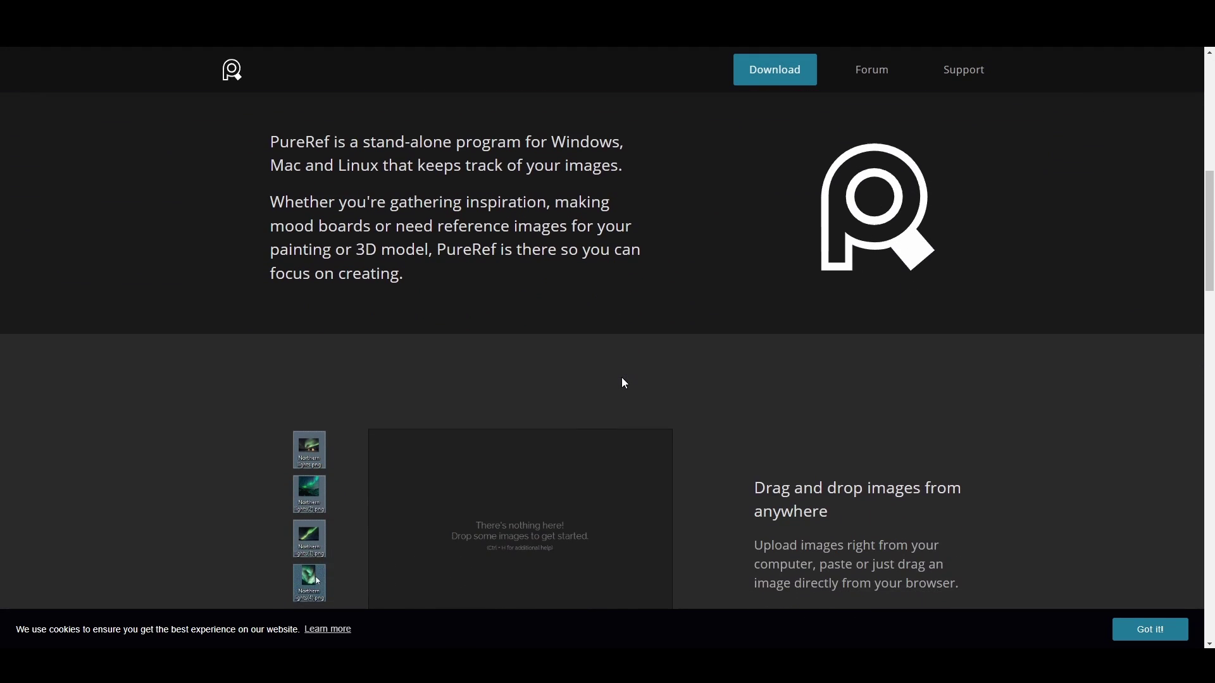
scroll(624, 383, "down", 4)
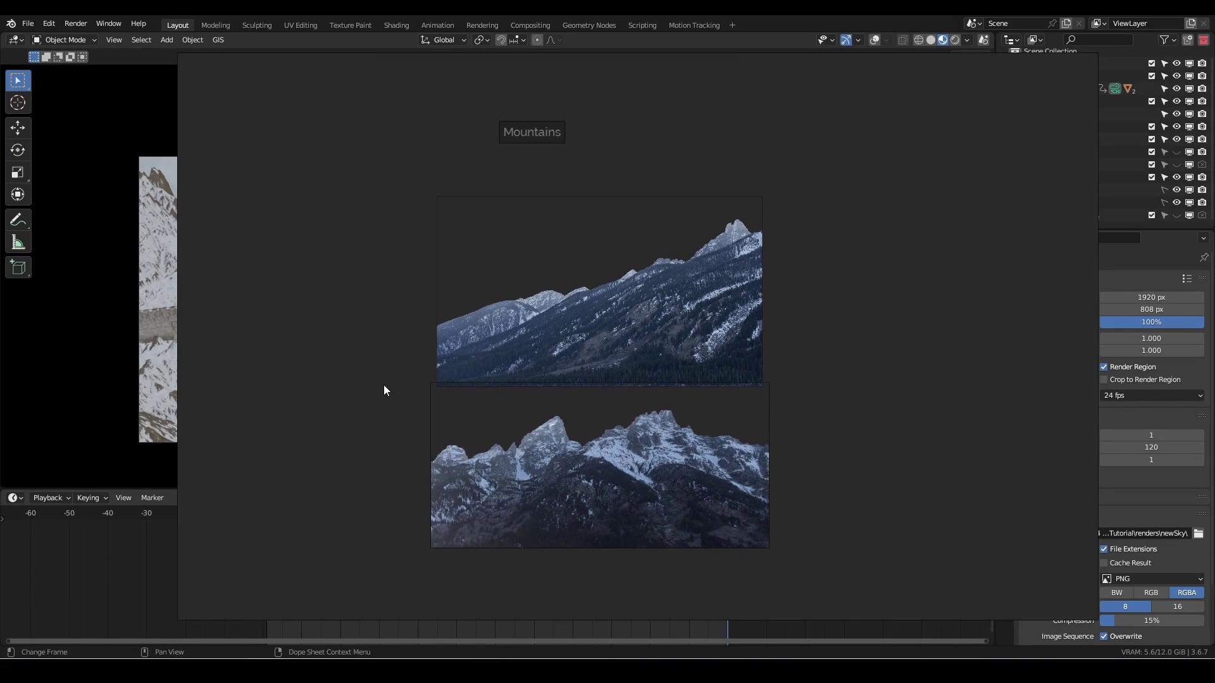
Step: Copy the top mountain photo from PureRef and paste it into Blender as a MattePainter layer
right_click(587, 312)
left_click(625, 403)
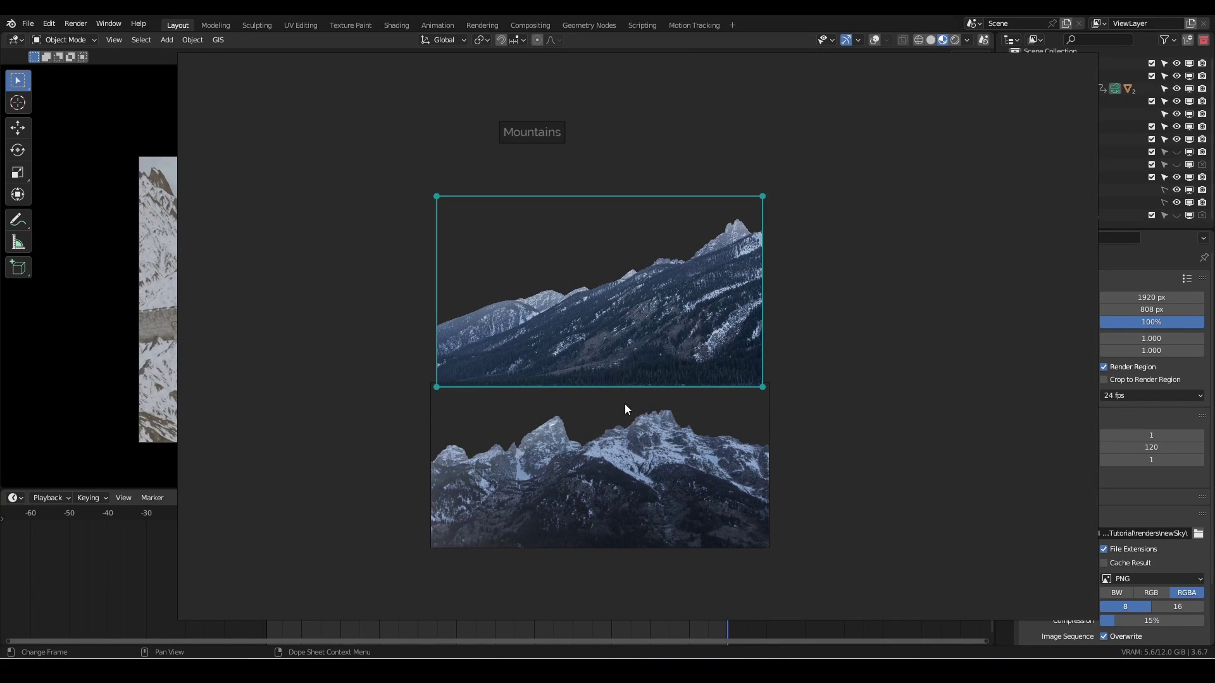
left_click(128, 529)
key("n")
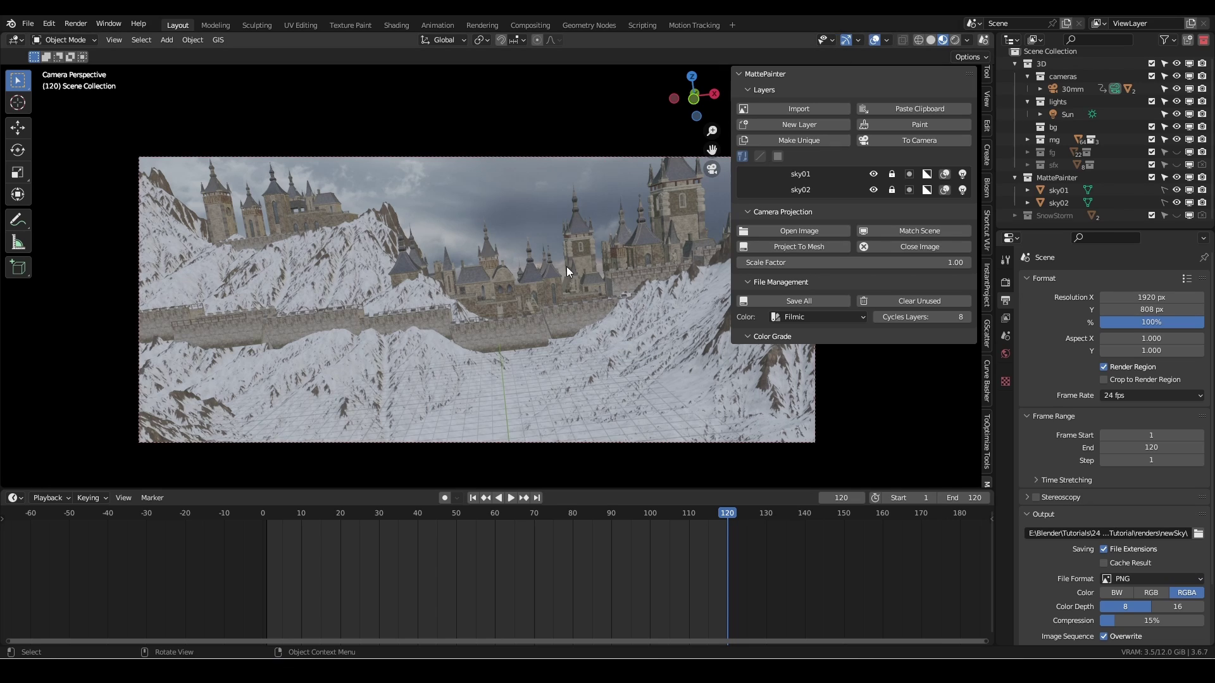
left_click(895, 110)
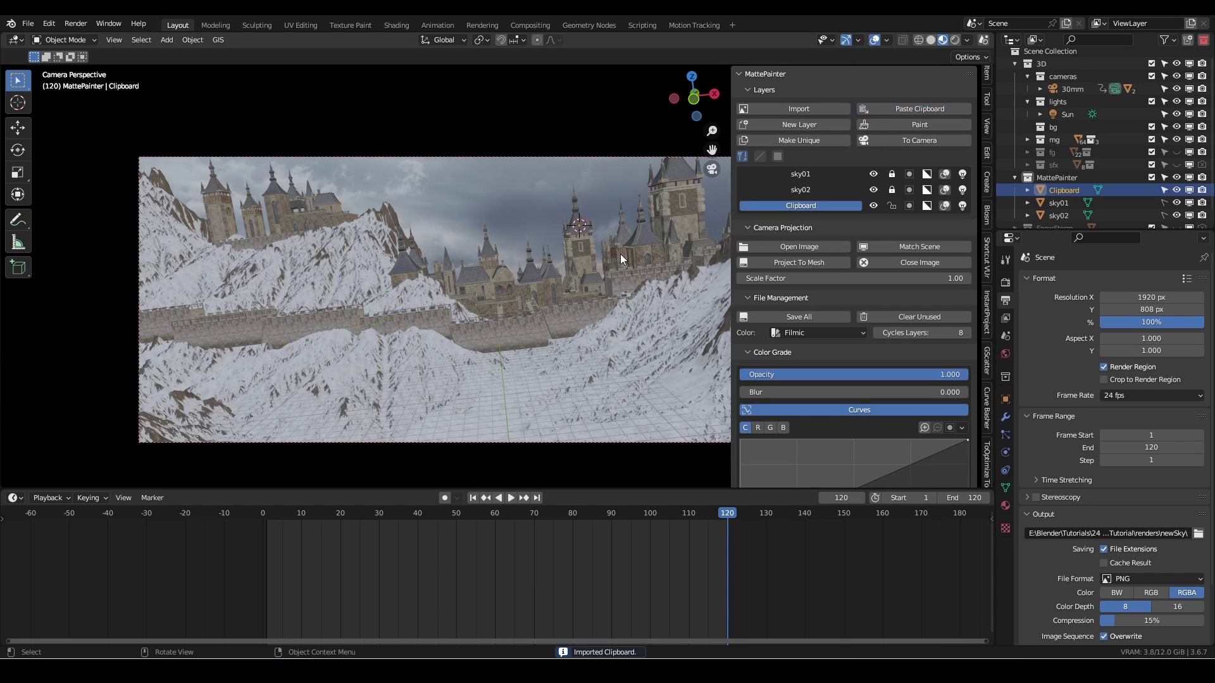
Step: Enlarge the mountain plane, push it back along Y, and scale it to fill the camera frame
key("s")
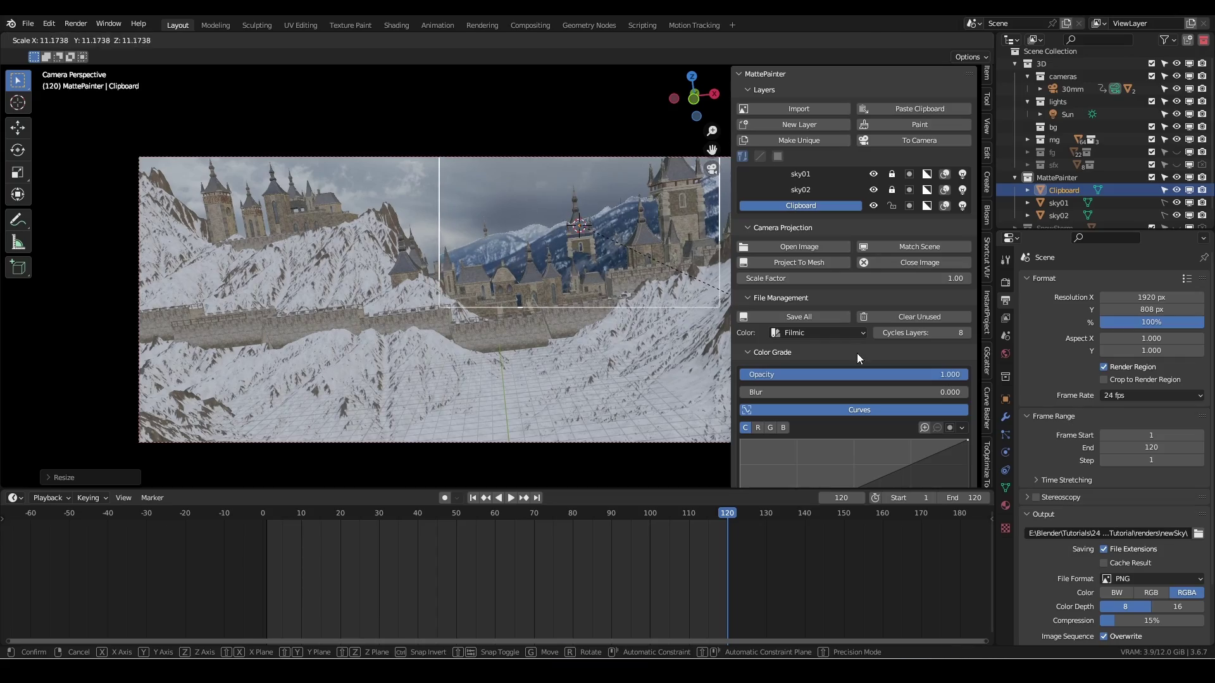
left_click(694, 316)
key("n")
middle_click_drag(694, 317, 544, 285)
key("g")
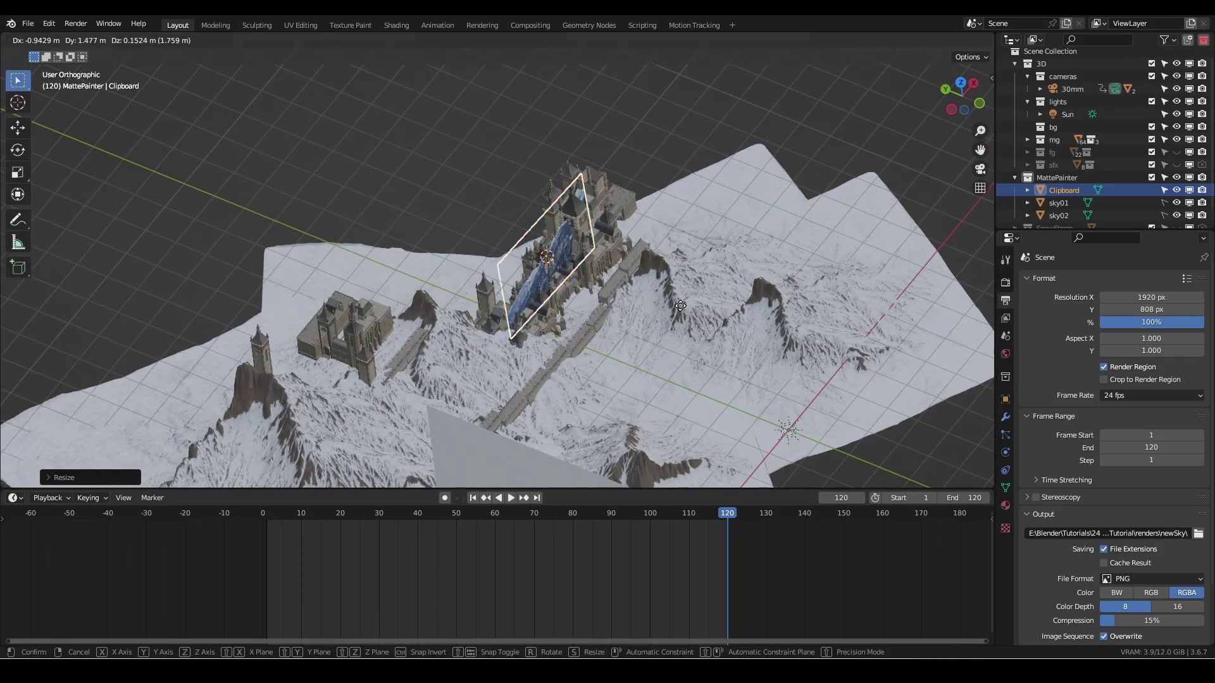
key("y")
left_click(429, 203)
key("KP_0")
key("s")
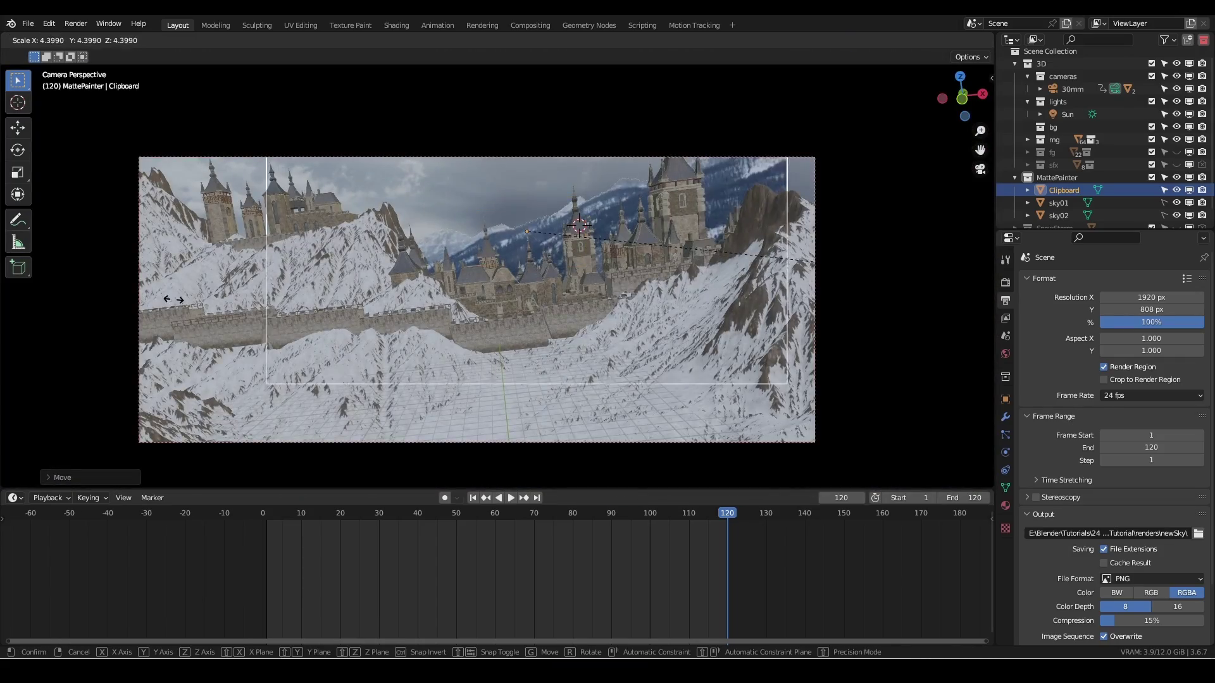
left_click(531, 307)
Step: Duplicate the mountain plane and darken the snowy slope between the castle towers with a smaller brush
key("shift+d")
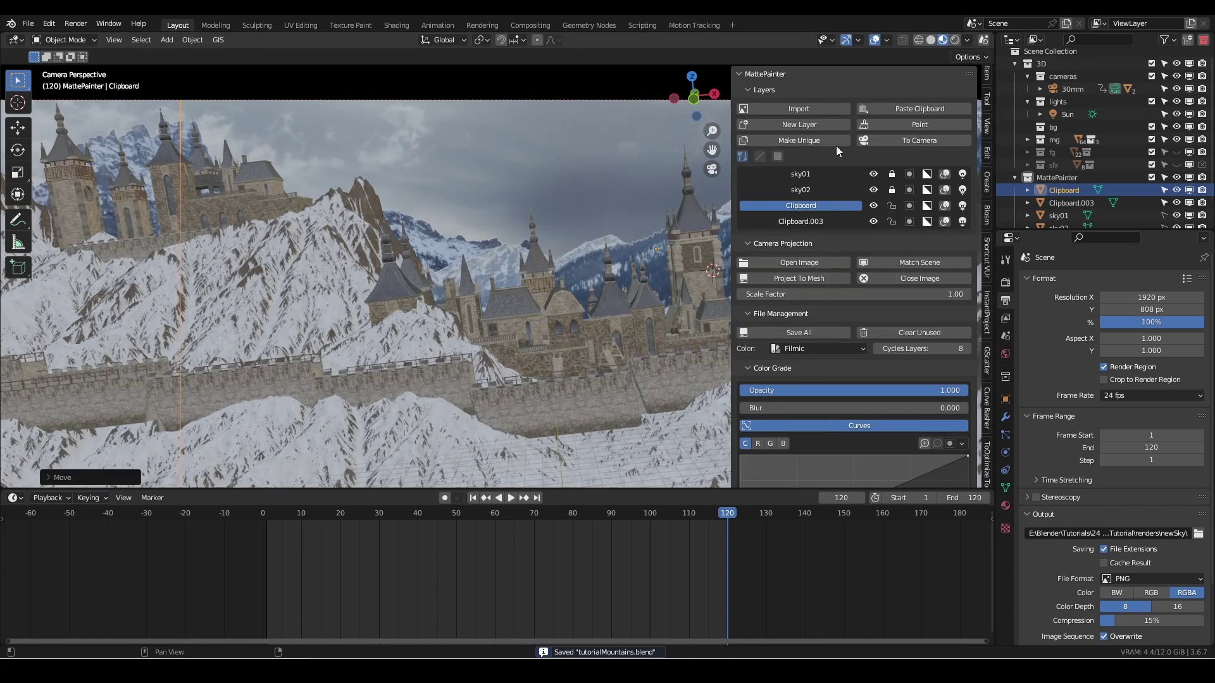
key("n")
key("f")
left_click(512, 281)
scroll(580, 284, "up", 5)
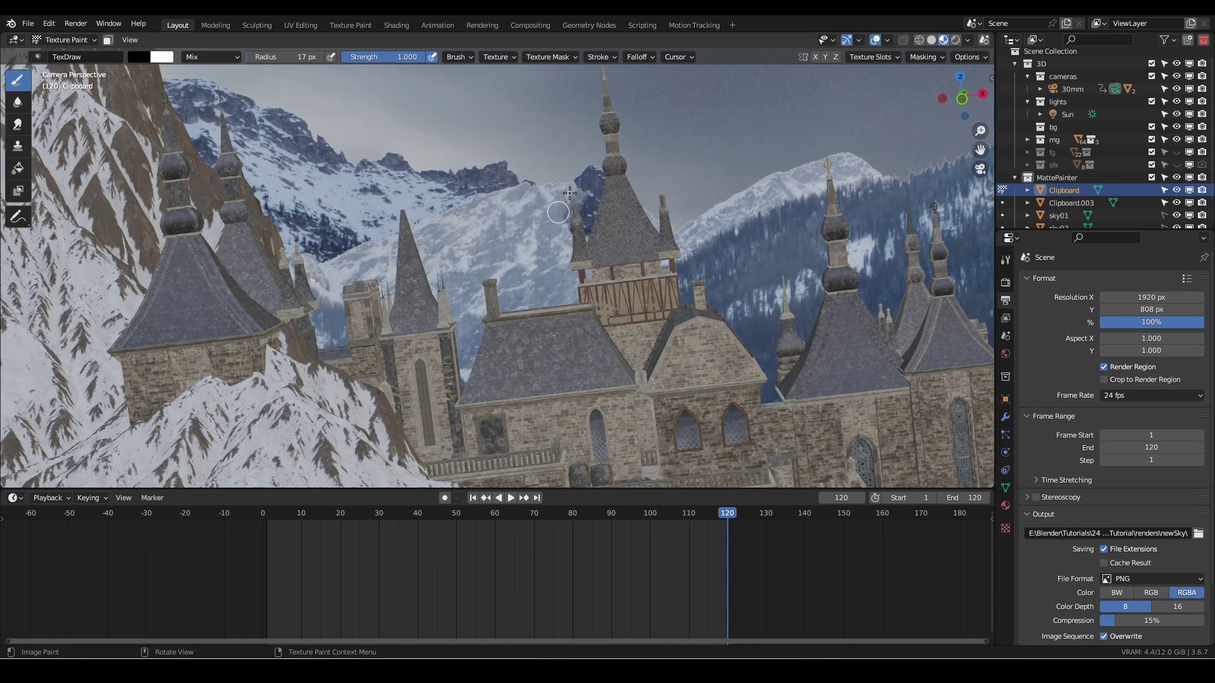
mouse_move(556, 199)
left_mouse_down()
mouse_move(506, 217)
mouse_move(551, 308)
mouse_move(581, 281)
mouse_move(373, 243)
mouse_move(307, 258)
left_mouse_up()
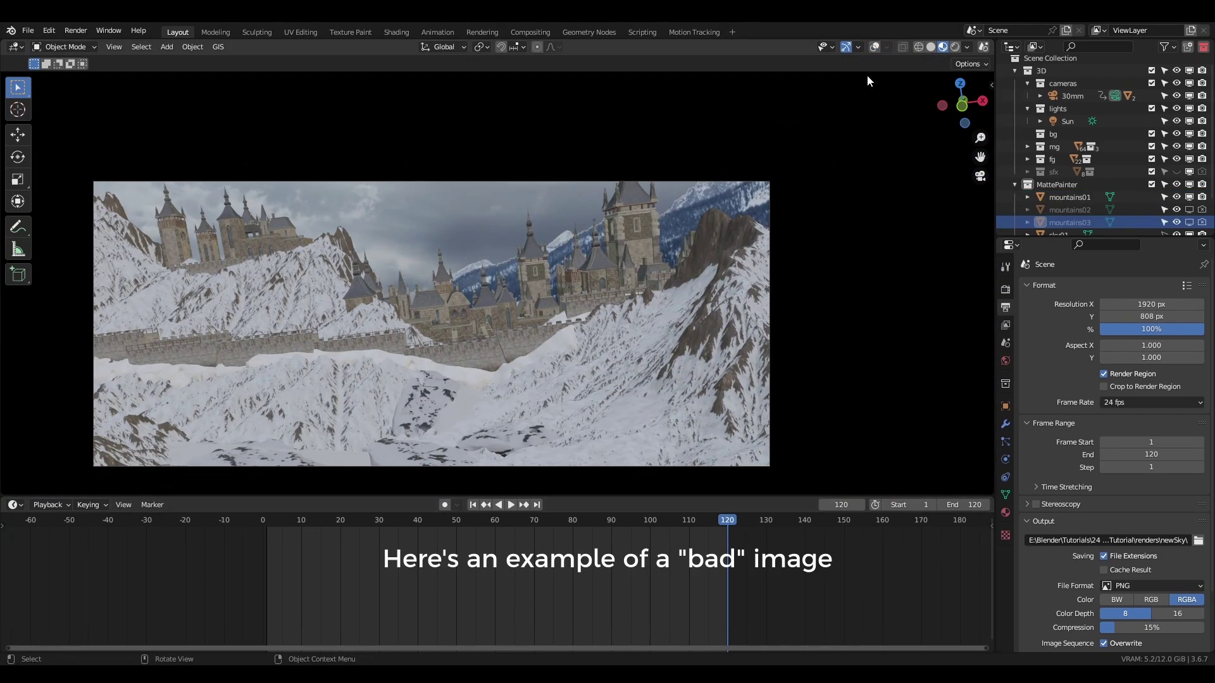
Step: Paste another mountain photo as a layer, enlarge it and move it toward the castle's left side
key("n")
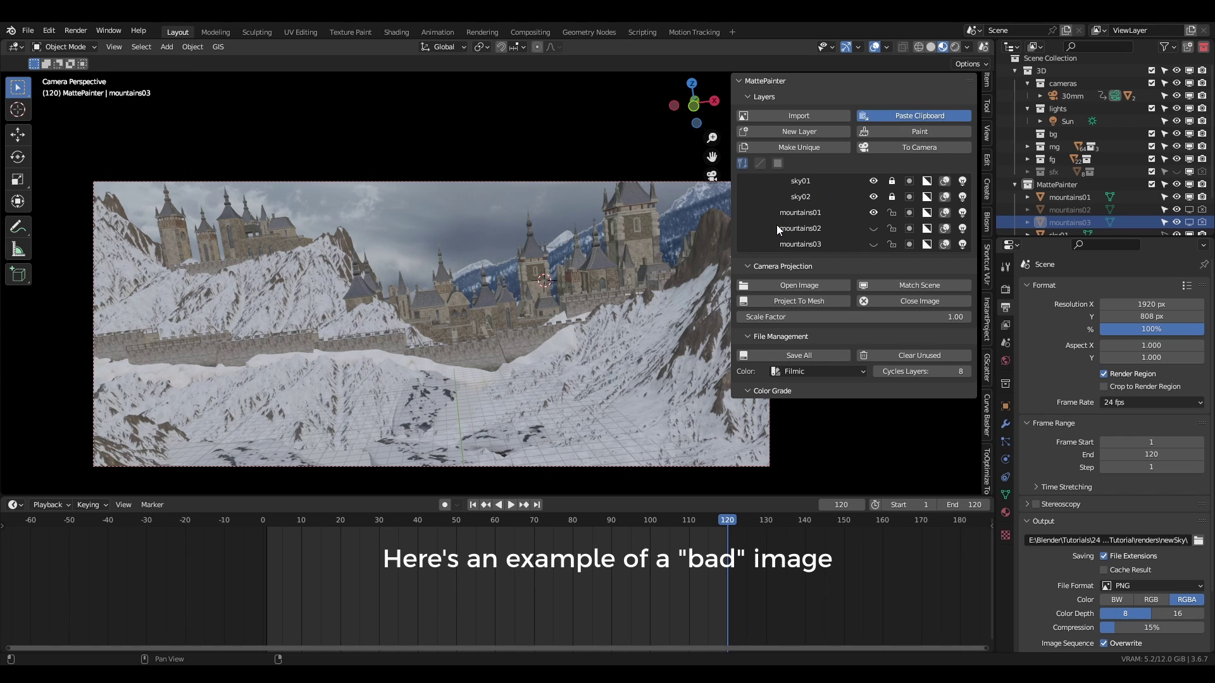
key("ctrl+v")
key("n")
key("s")
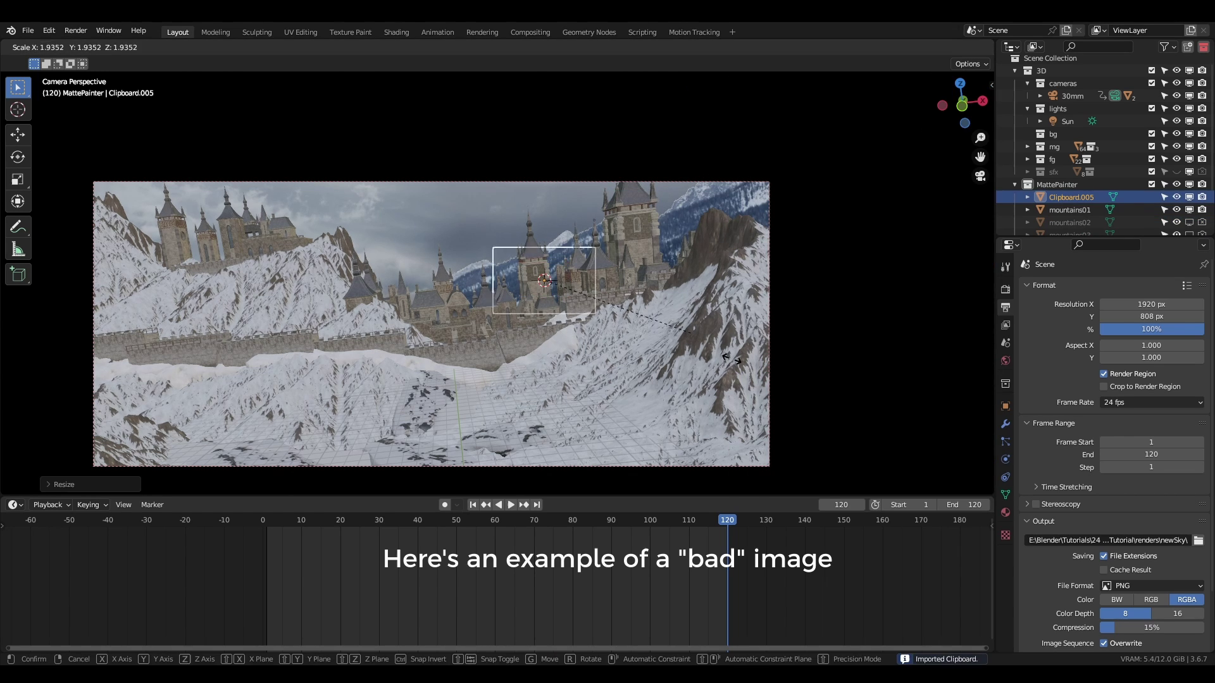
key("Return")
key("g")
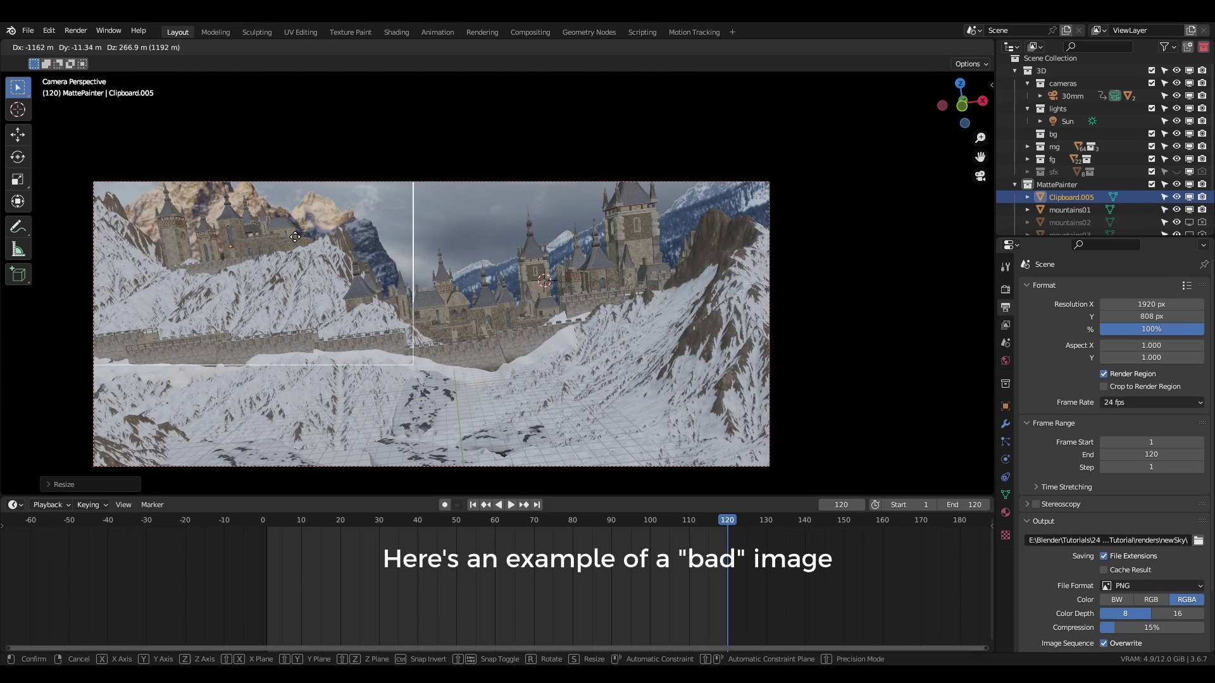
left_click(557, 298)
middle_click_drag(557, 299, 467, 336, "shift")
Step: Shift the Clipboard layer's plane to a new position and enlarge it slightly
key("KP_0")
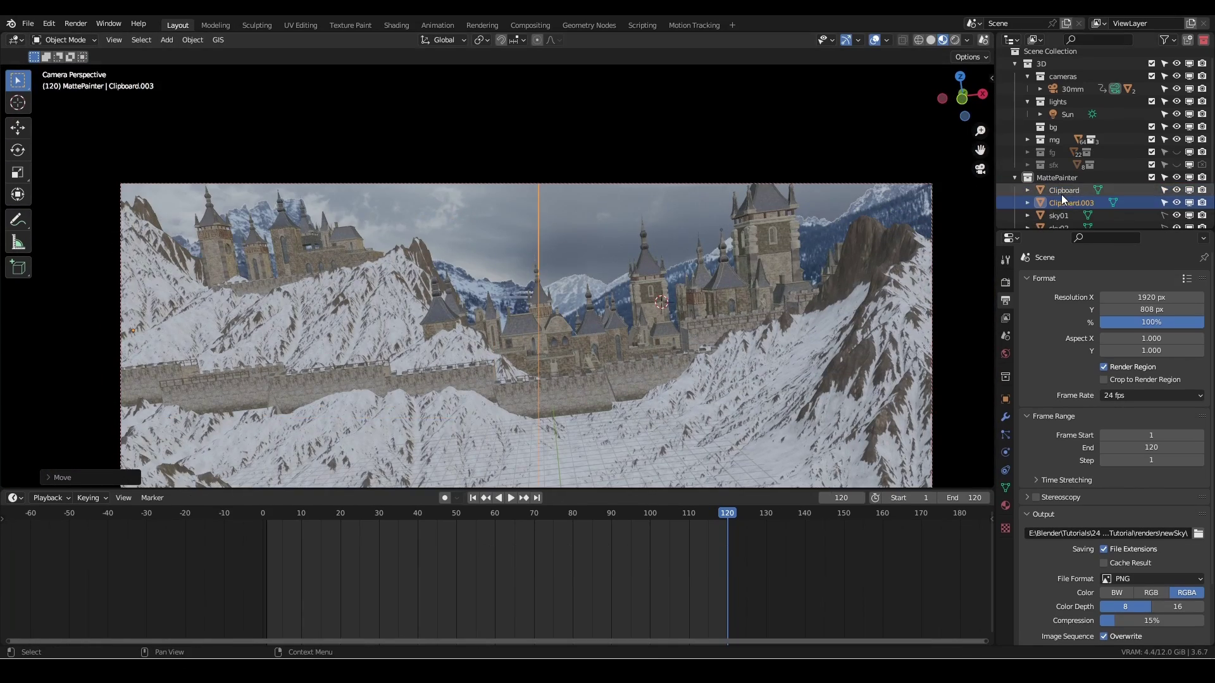
left_click(1060, 192)
key("g")
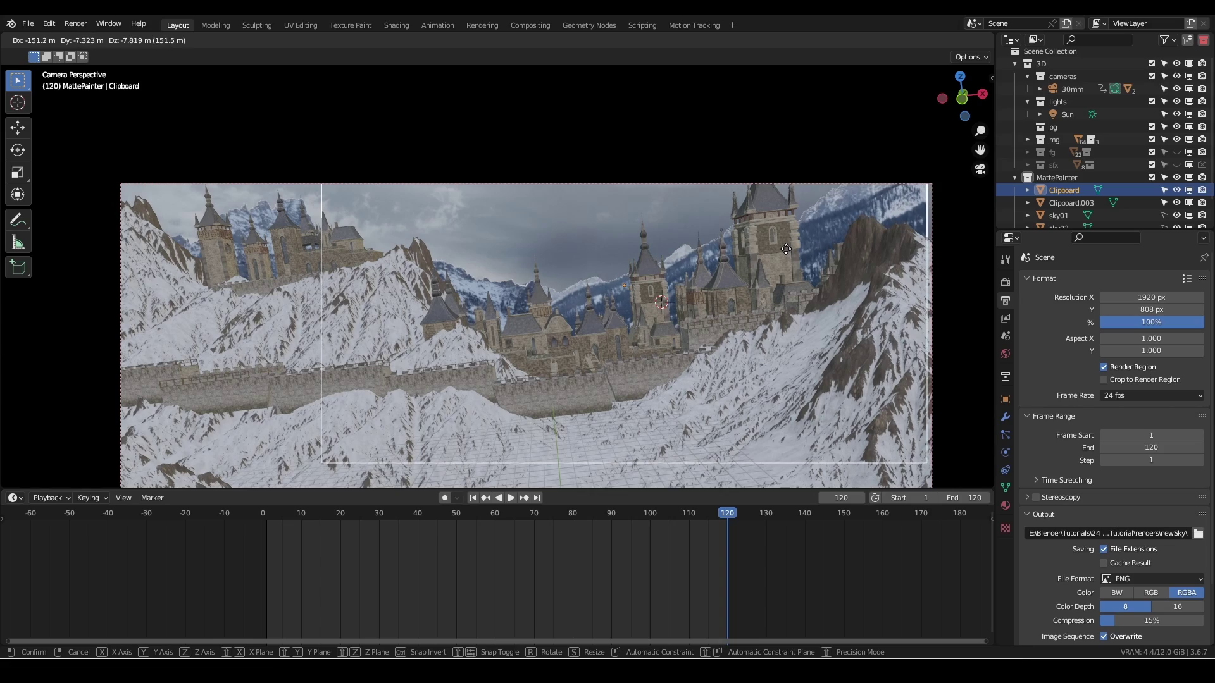
left_click(816, 291)
key("s")
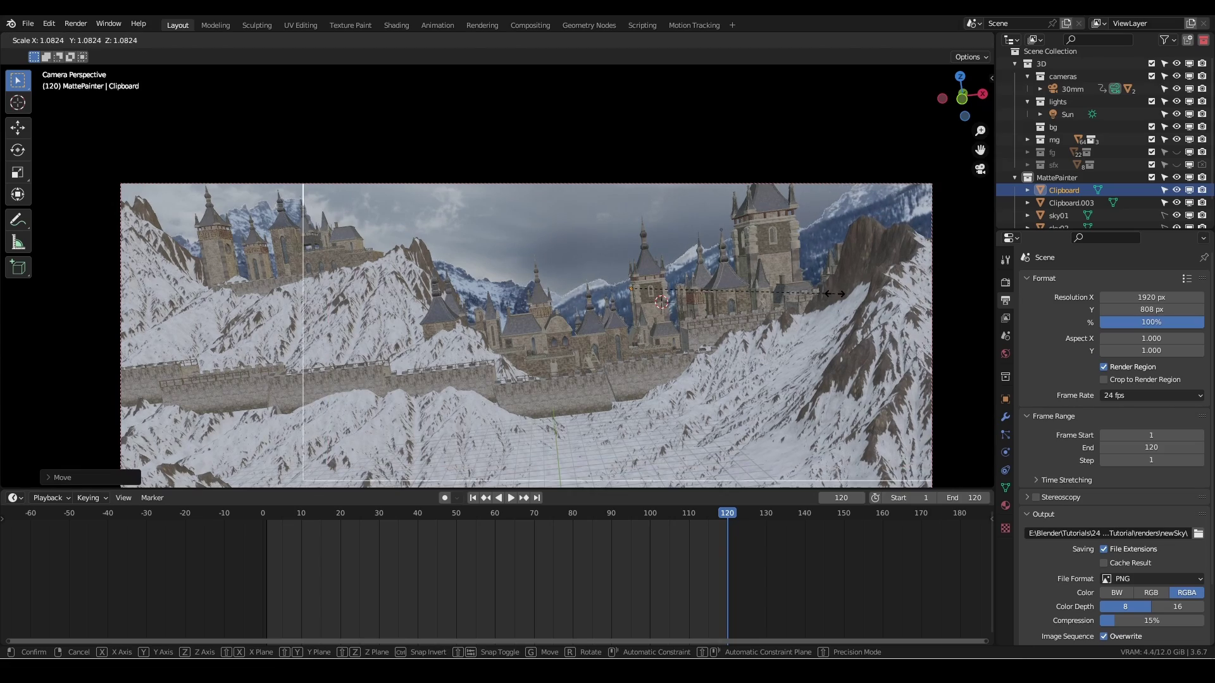
left_click(821, 291)
middle_click_drag(692, 280, 702, 303, "shift")
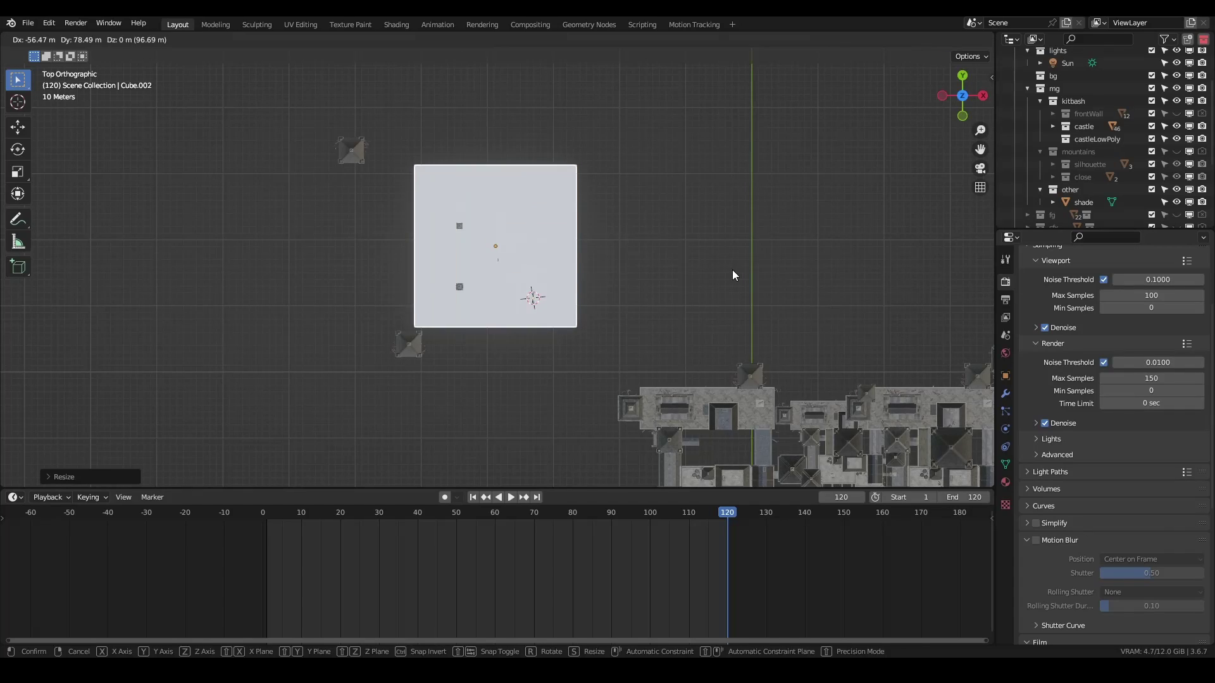
Step: Check Cube.002's placement among the castle towers from orbit, top and front views
middle_click_drag(732, 271, 640, 231)
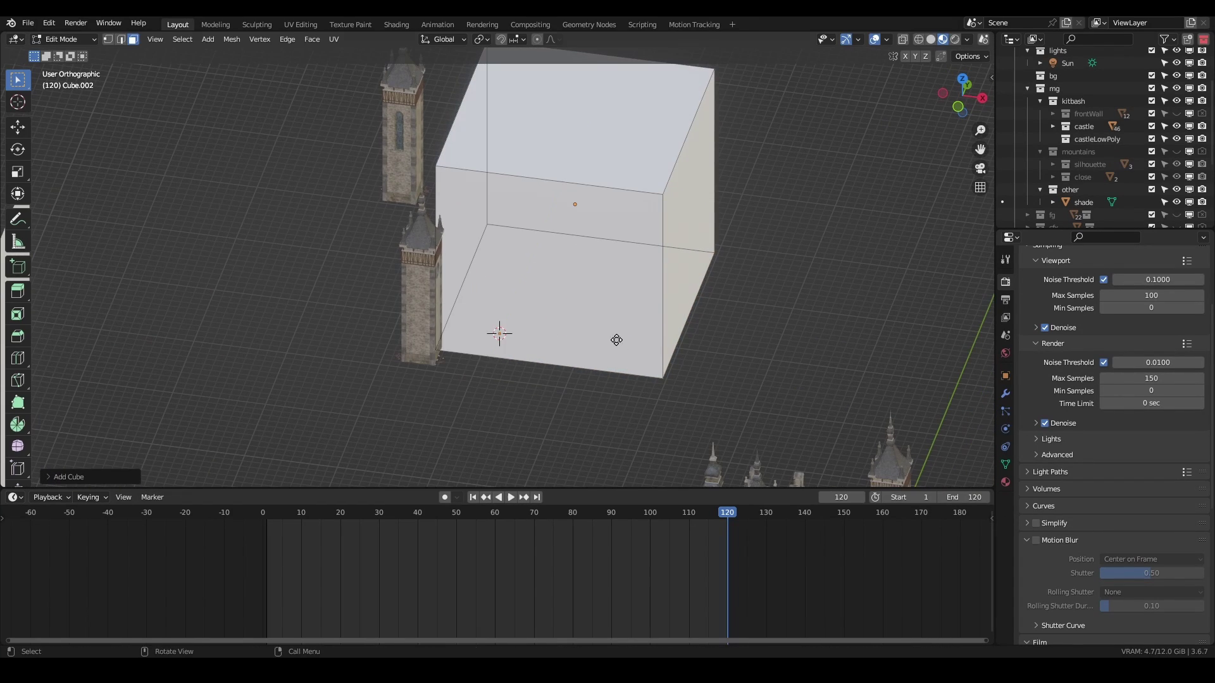
key("KP_7")
key("KP_1")
middle_click_drag(504, 325, 453, 372)
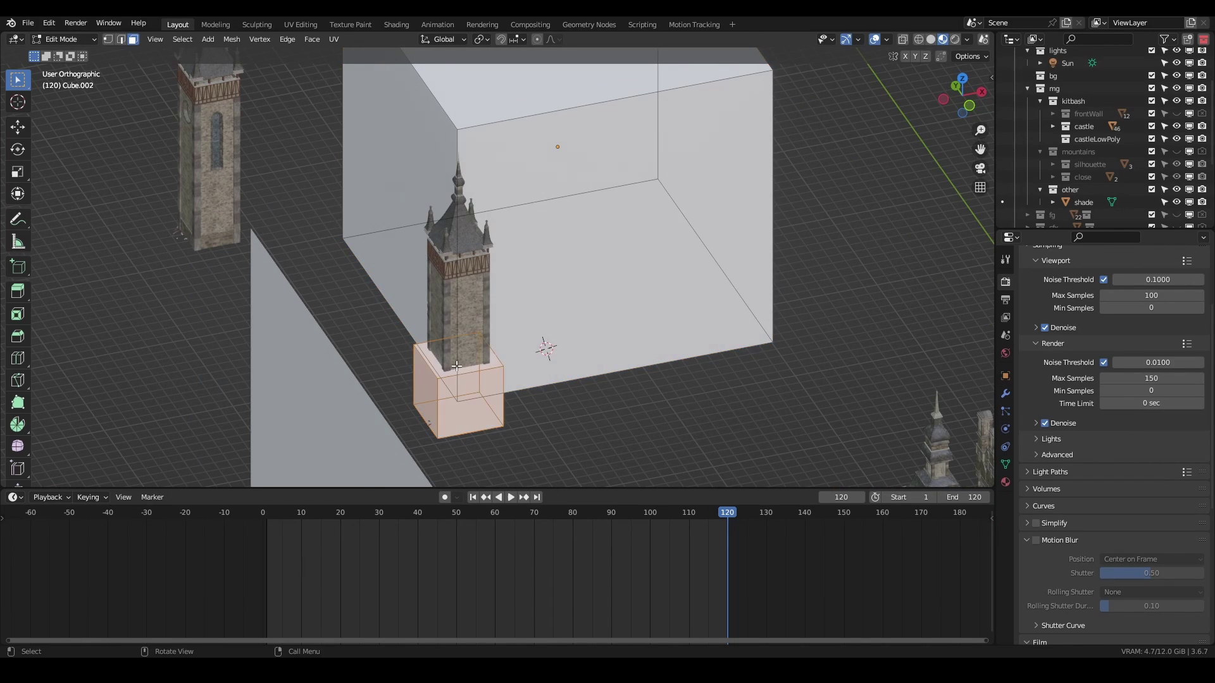
key("KP_1")
key("KP_7")
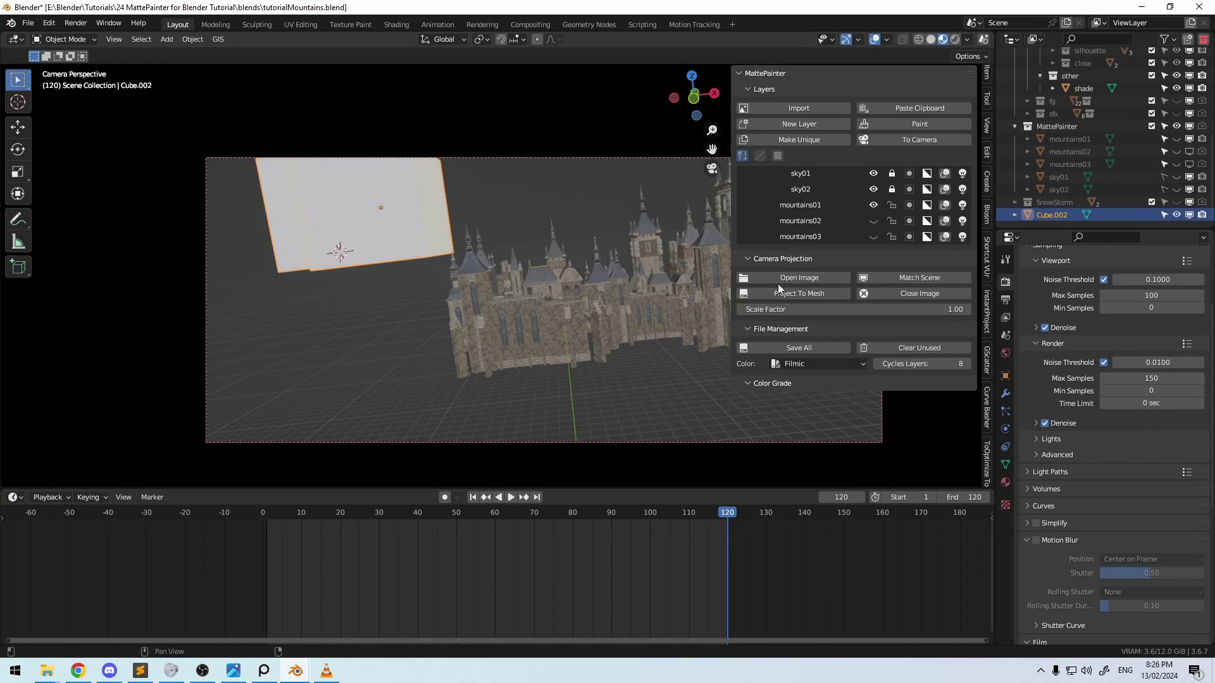
Step: Load castleProjectNew.png and project it onto Cube.002, then orbit to check the projection
left_click(784, 279)
left_click(556, 438)
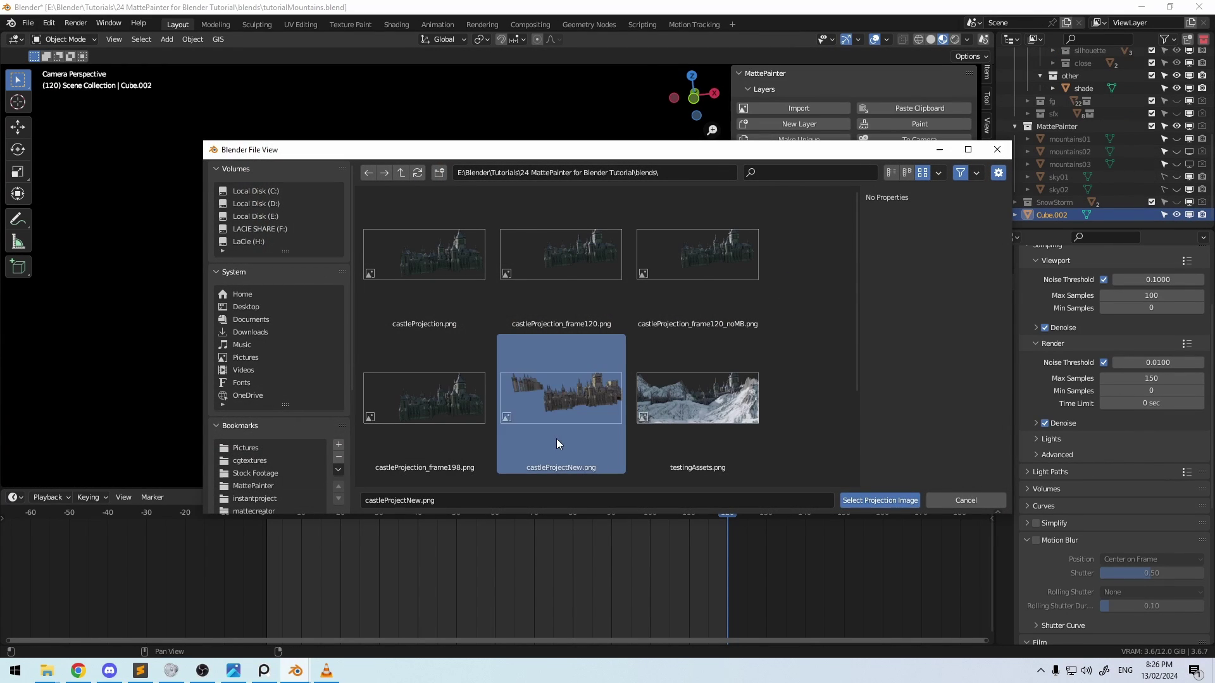
left_click(868, 501)
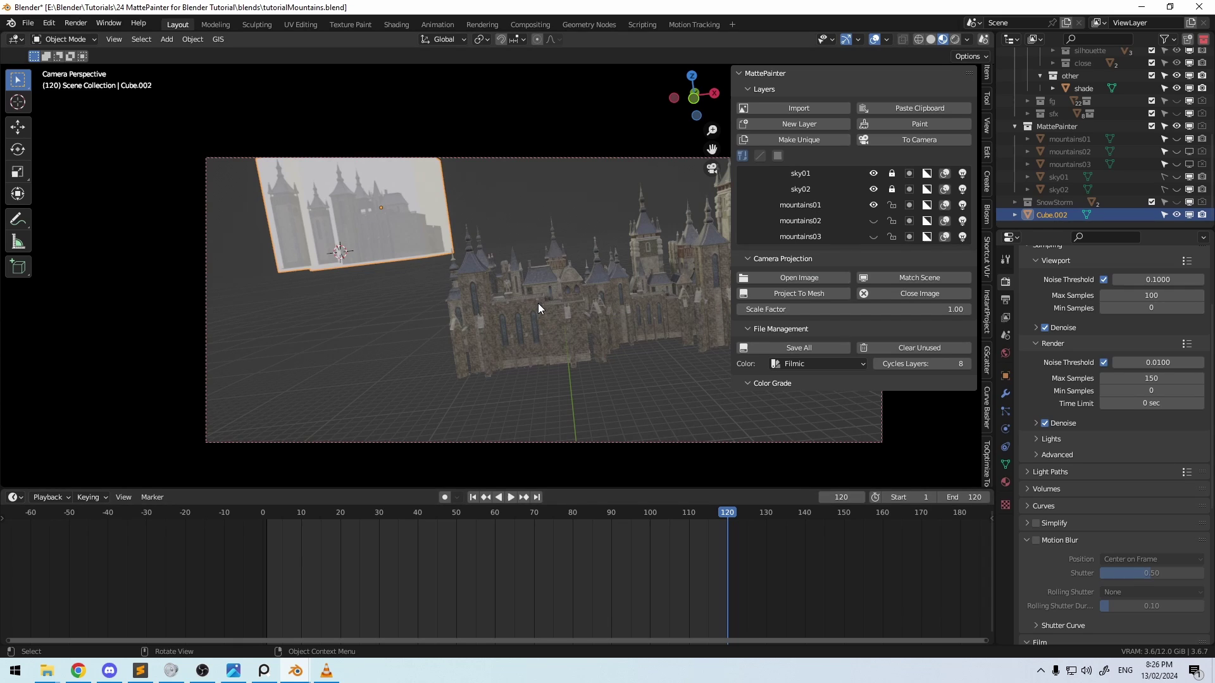
left_click(803, 295)
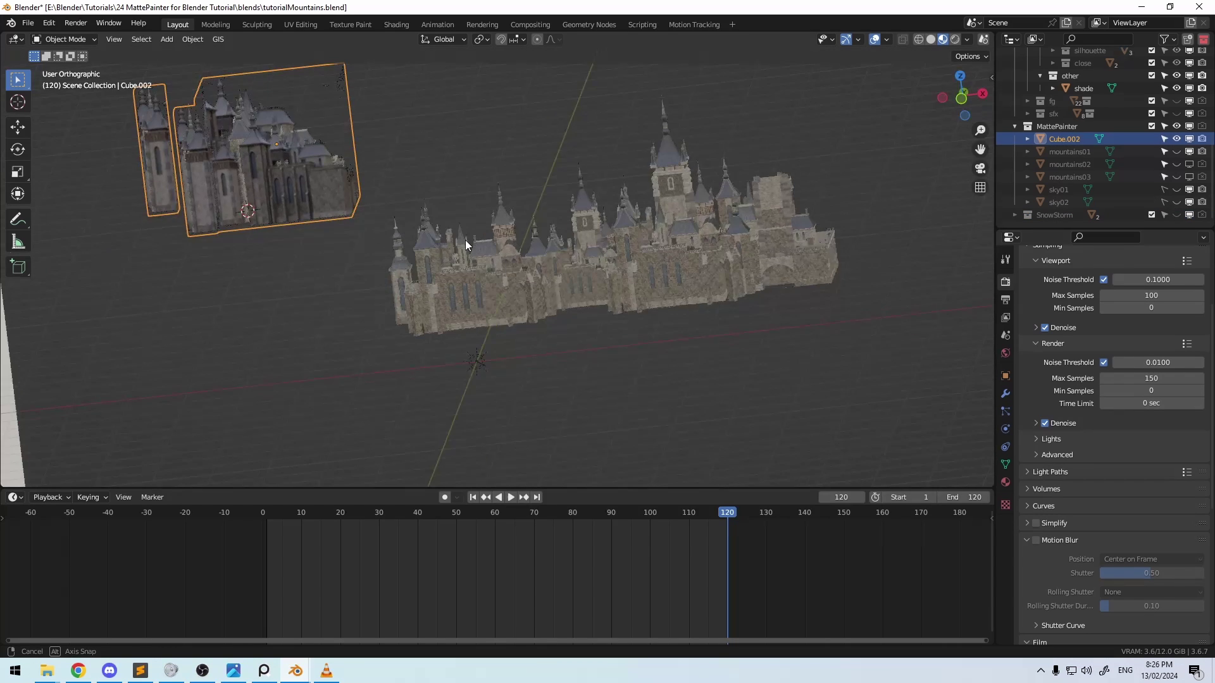
middle_click_drag(431, 235, 533, 317)
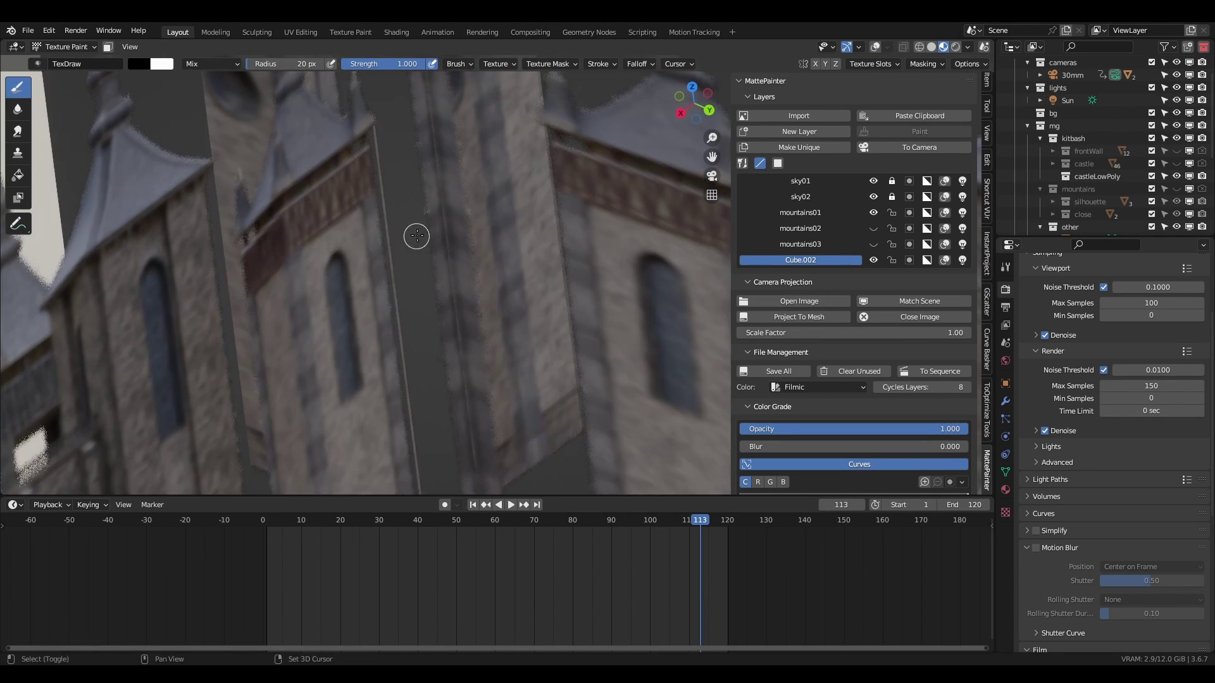
Step: Zoom onto the castle wall, resize the brush, and paint fixes over the projected castle texture
scroll(416, 236, "down", 2)
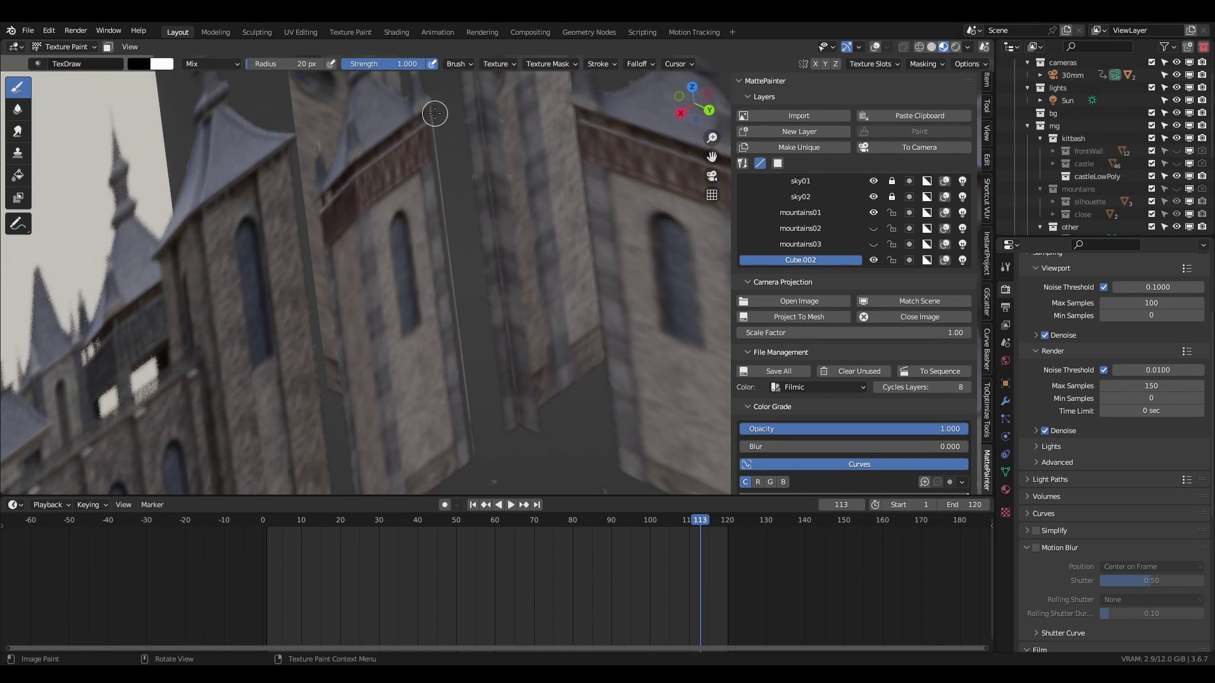
middle_click_drag(480, 465, 493, 355)
scroll(417, 380, "up", 3)
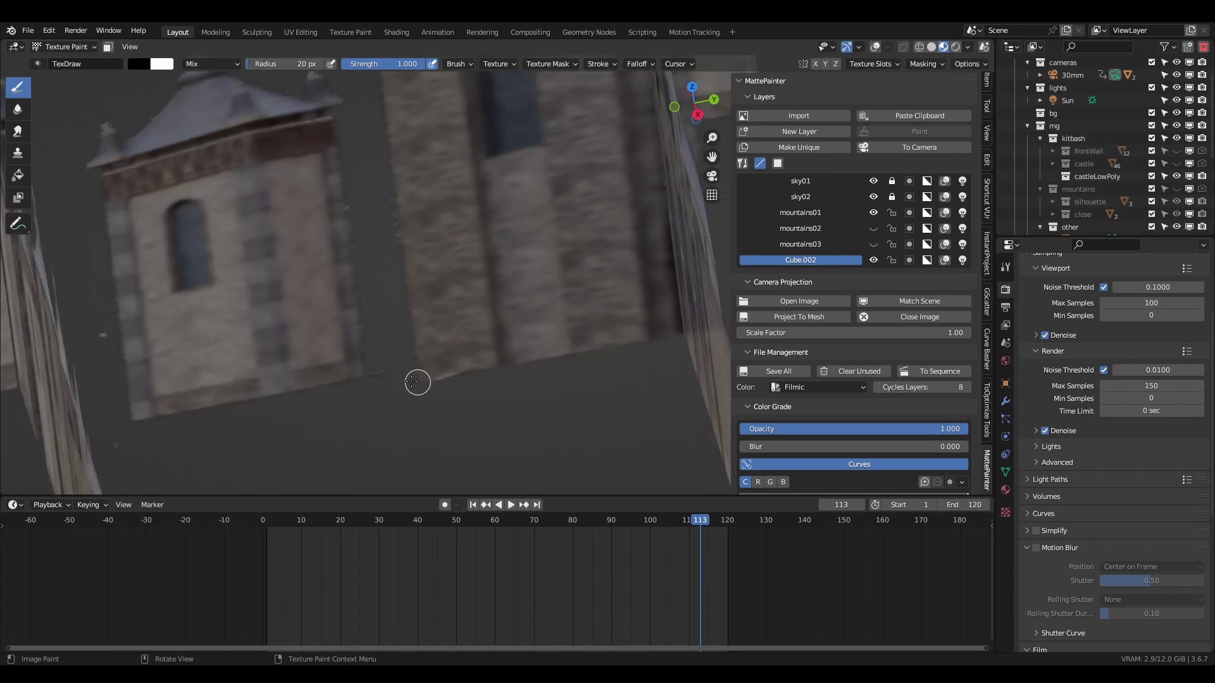
mouse_move(423, 290)
middle_mouse_down()
mouse_move(566, 329)
mouse_move(513, 312)
middle_mouse_up()
key("f")
left_click(407, 298)
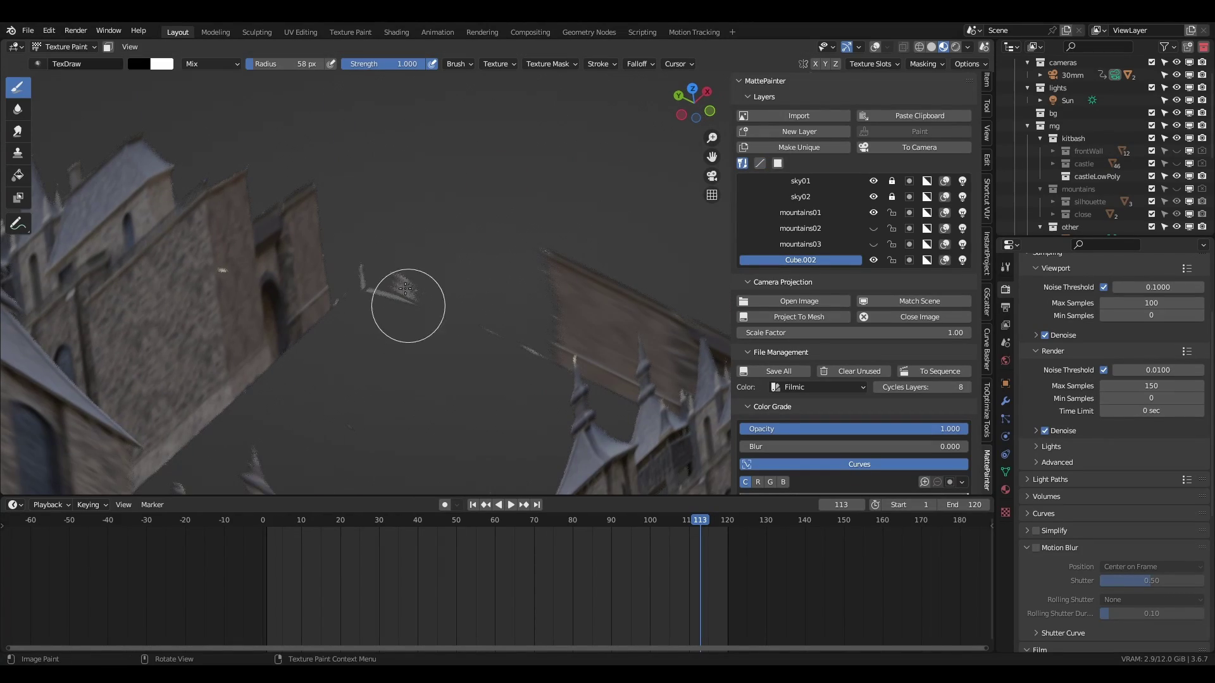
scroll(583, 426, "up", 3)
mouse_move(582, 425)
middle_mouse_down()
mouse_move(498, 380)
mouse_move(583, 330)
mouse_move(528, 407)
mouse_move(510, 289)
mouse_move(491, 352)
mouse_move(524, 314)
mouse_move(426, 298)
mouse_move(514, 318)
mouse_move(466, 336)
mouse_move(501, 322)
middle_mouse_up()
key("f")
key("Escape")
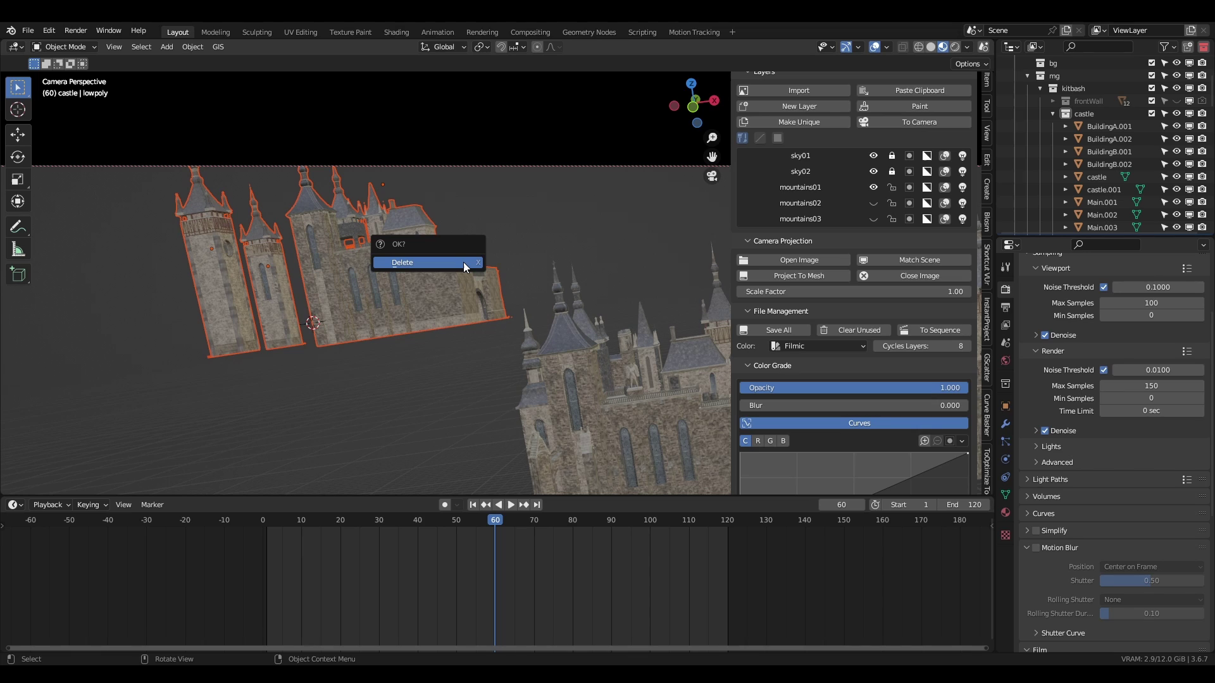
Step: Delete the selected left building pieces and purge the 51 unused data-blocks
left_click(464, 262)
scroll(875, 294, "down", 1)
left_click(866, 304)
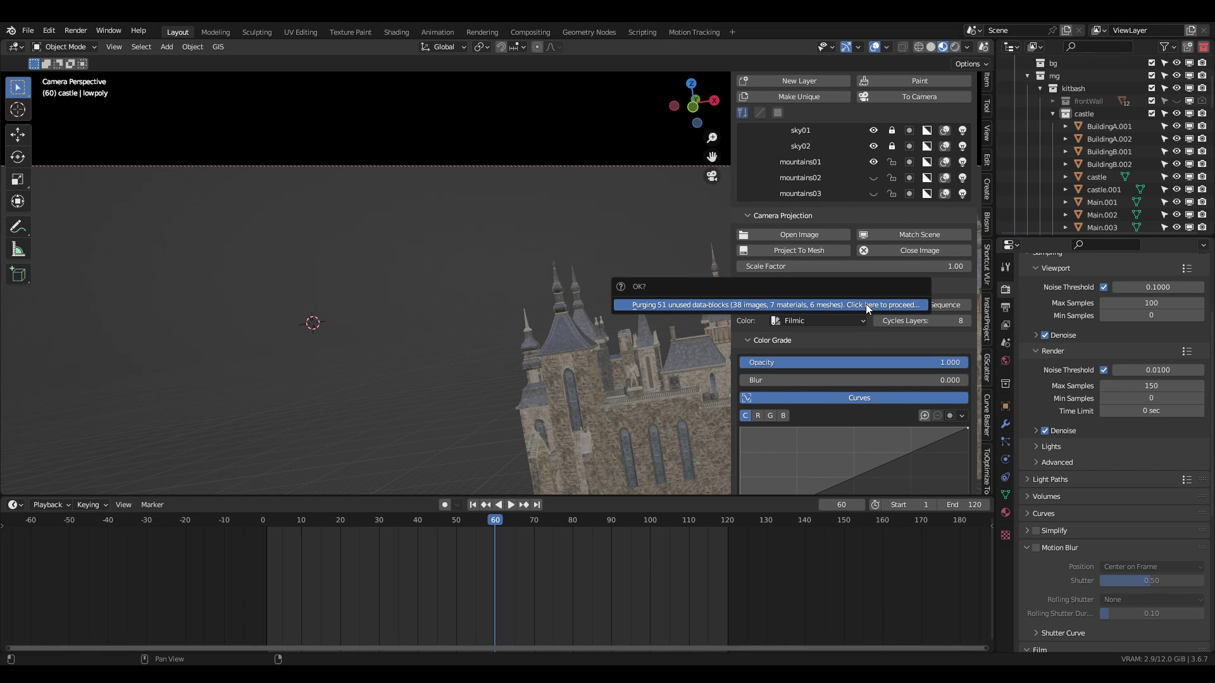
left_click(719, 304)
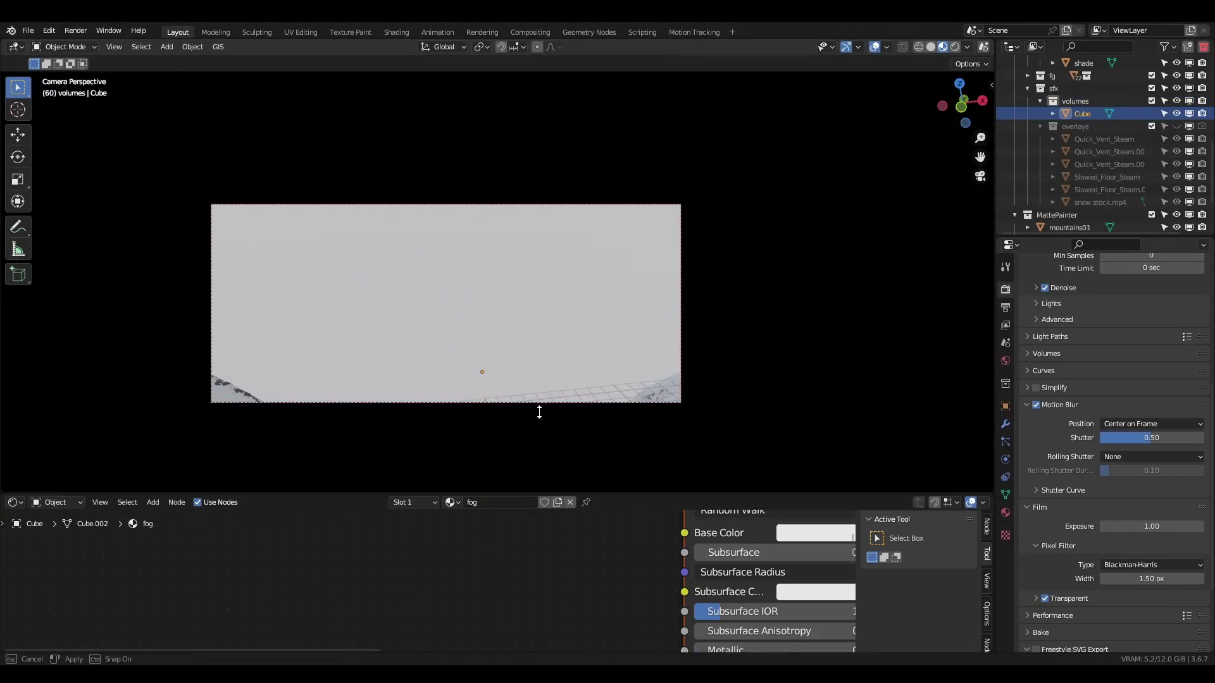
Step: Replace the fog cube's default surface shader with a Volume Scatter node wired to the Volume input
left_click_drag(539, 412, 539, 355)
key("Delete")
key("shift+a")
type("vol")
key("Return")
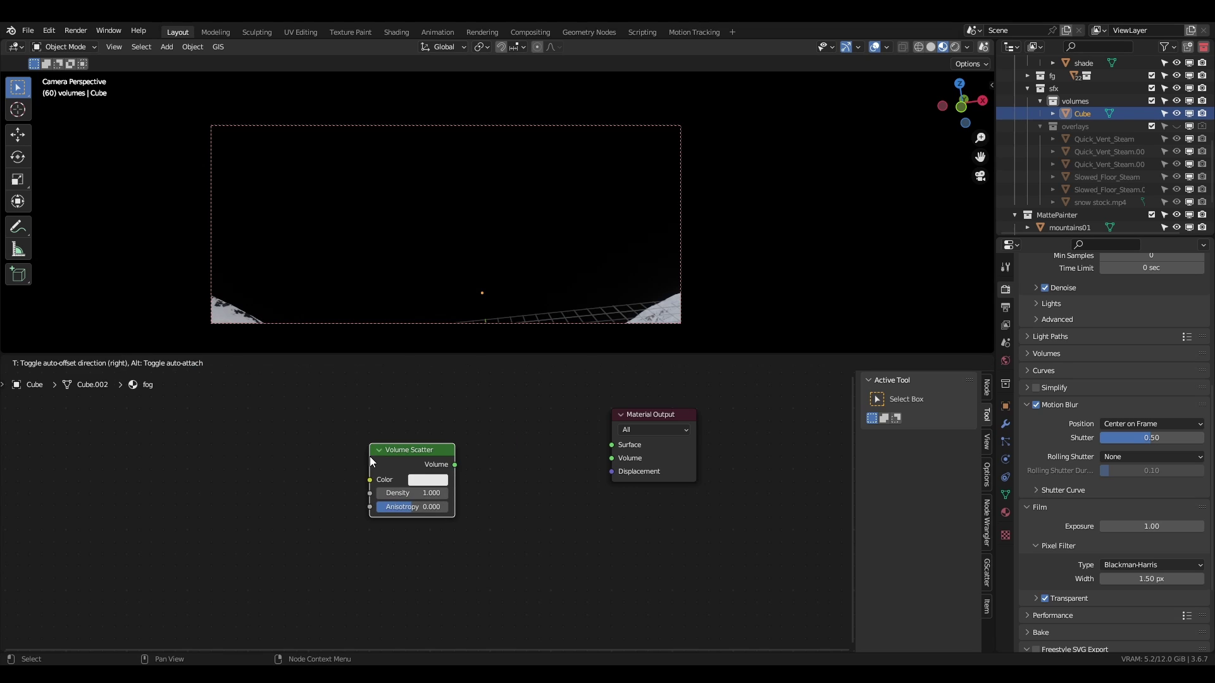
left_click(370, 457)
left_click_drag(454, 464, 611, 458)
Step: Set the Volume Scatter density to 0.001 and duplicate the fog cube along Y
scroll(426, 510, "up", 3)
double_click(424, 483)
type("0.002")
key("Return")
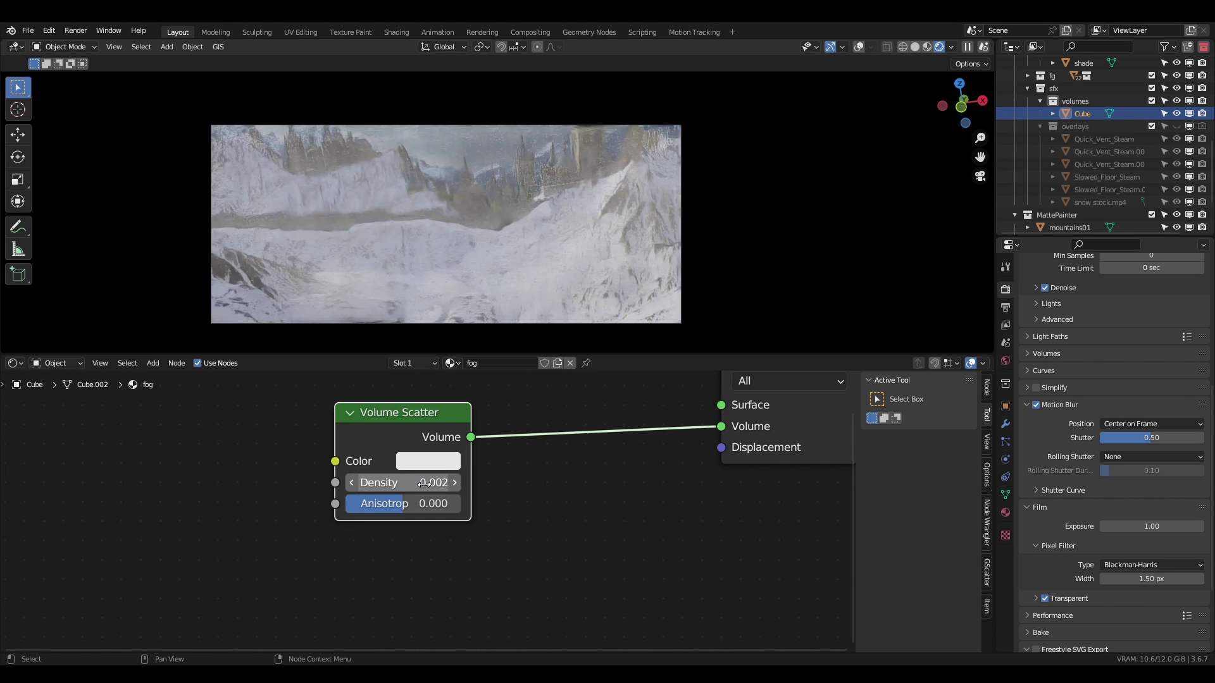
left_click(424, 483)
type("0.000")
key("BackSpace")
type("1")
key("Return")
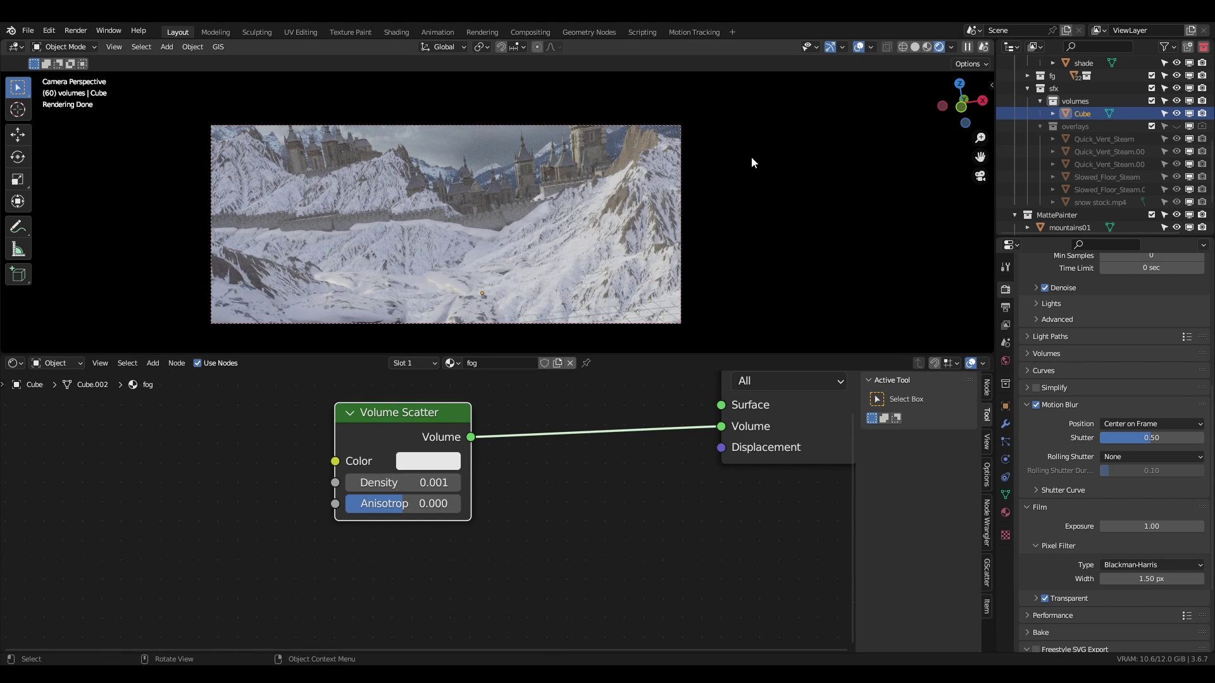
key("shift+d")
key("y")
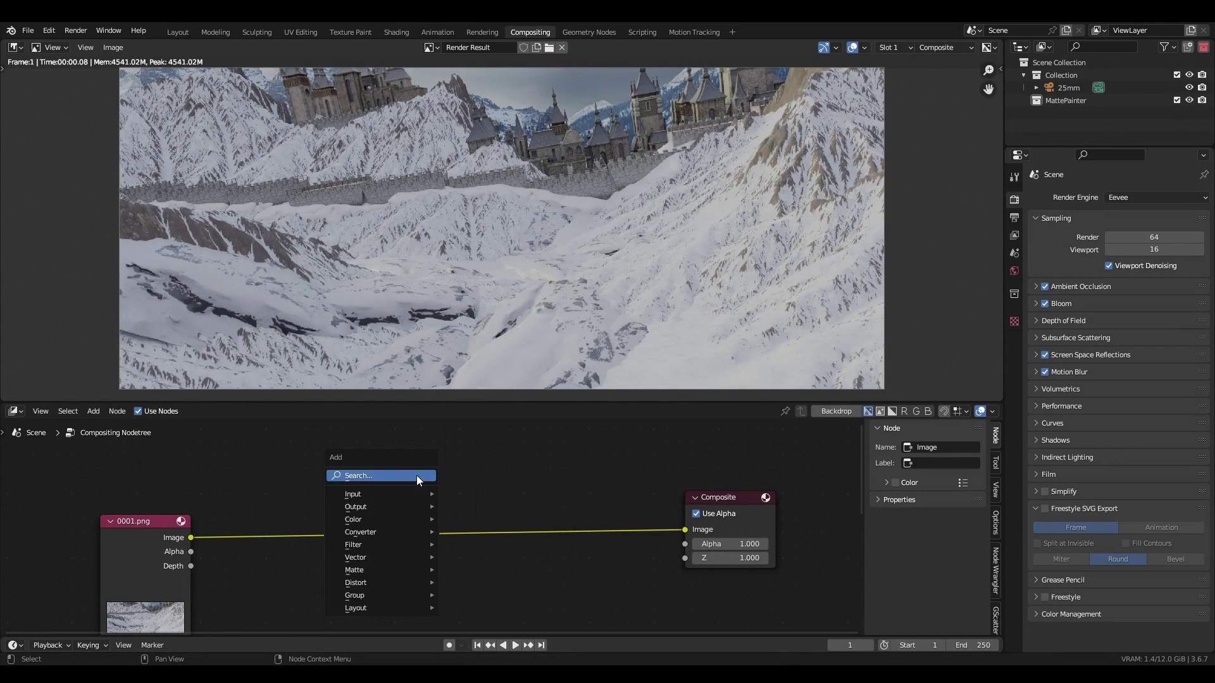
Step: Add a compositor Mix node blending the image in Screen mode at factor 0.092
left_click(379, 474)
left_click(418, 506)
left_click_drag(442, 541, 396, 541)
left_click(411, 510)
left_click(439, 394)
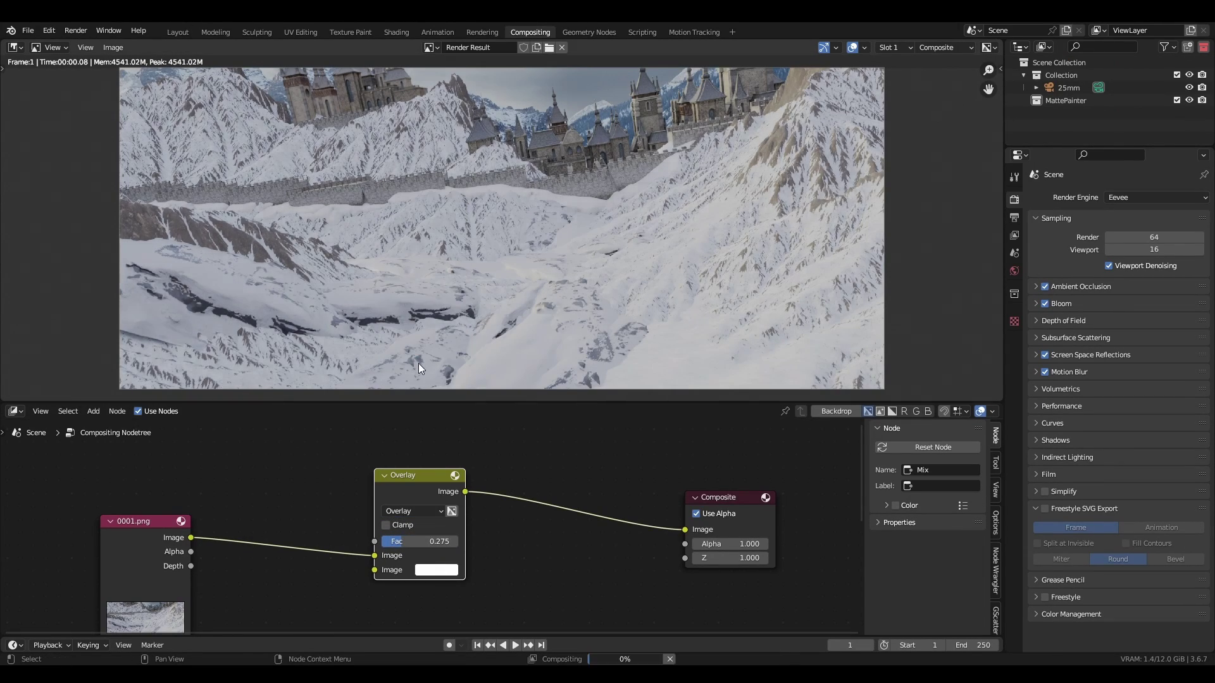
left_click(412, 510)
left_click(411, 444)
left_click_drag(405, 541, 389, 544)
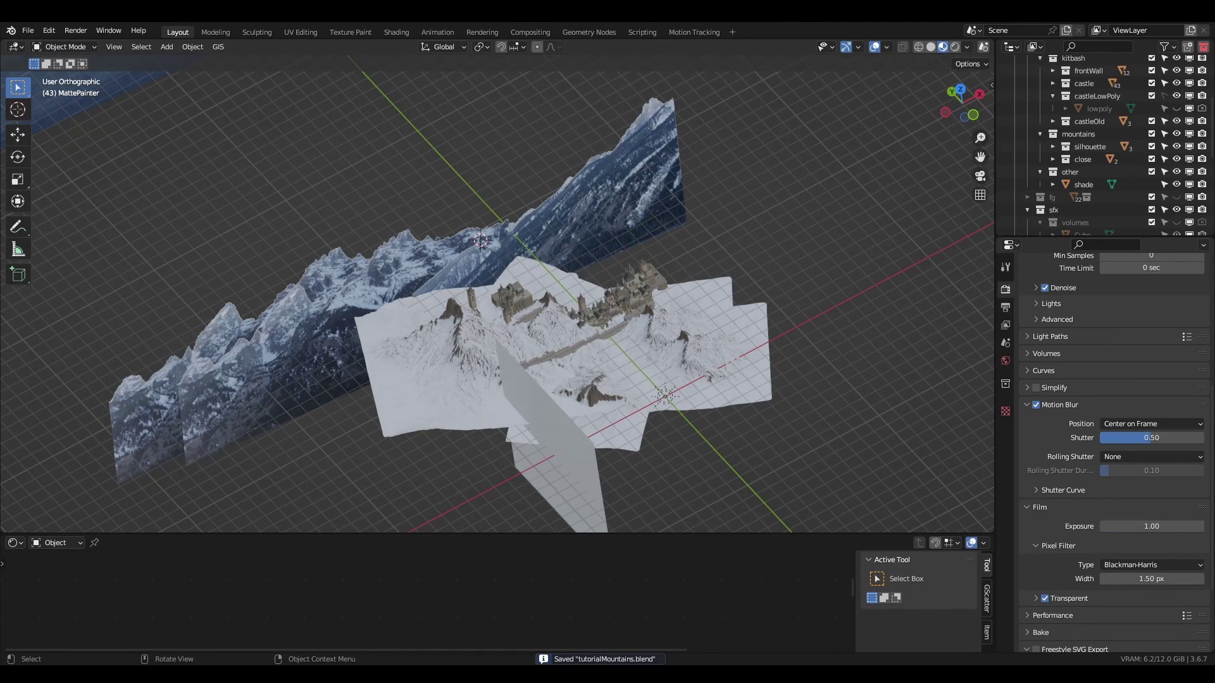
Step: Create a new paint layer plane, enlarge it and push it back along Y
key("n")
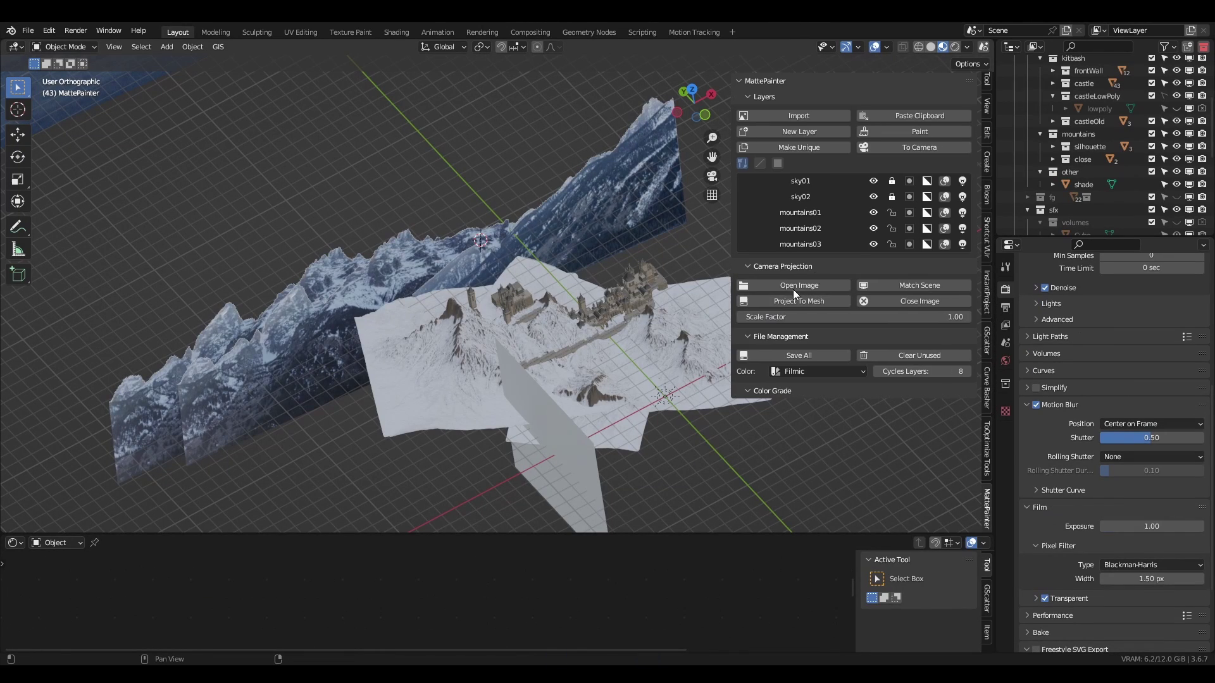
left_click(818, 131)
key("n")
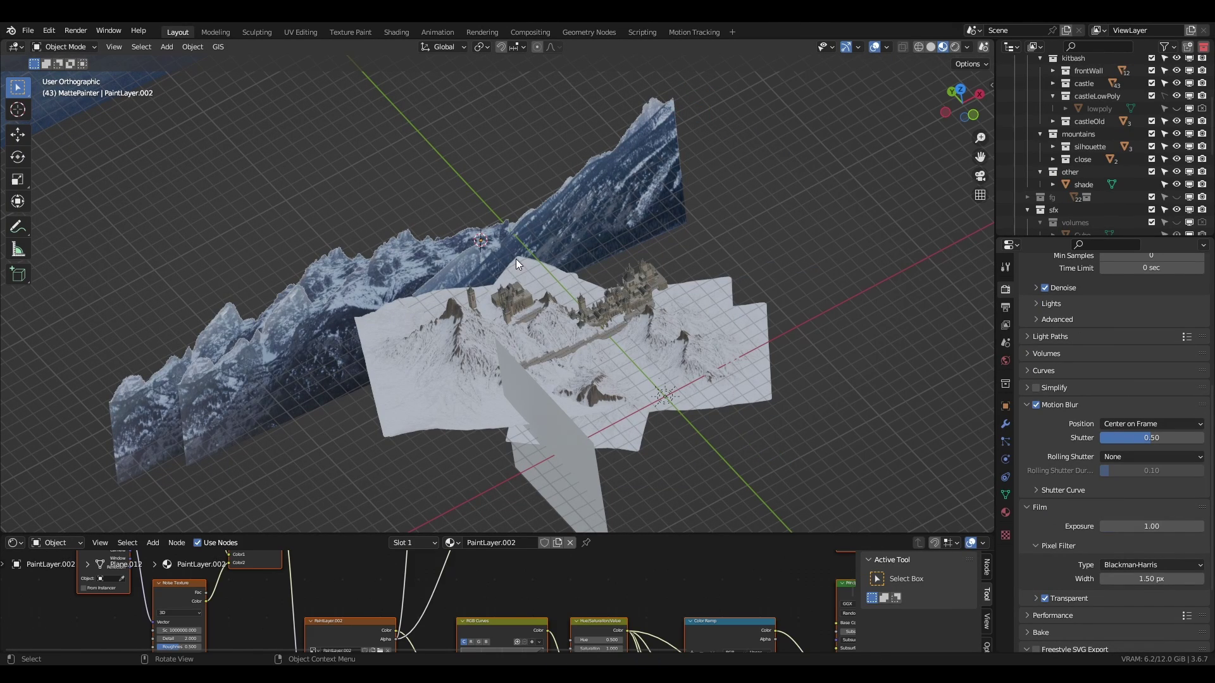
key("s")
left_click(883, 282)
middle_click_drag(883, 282, 628, 351)
key("g")
key("y")
left_click(628, 352)
key("KP_0")
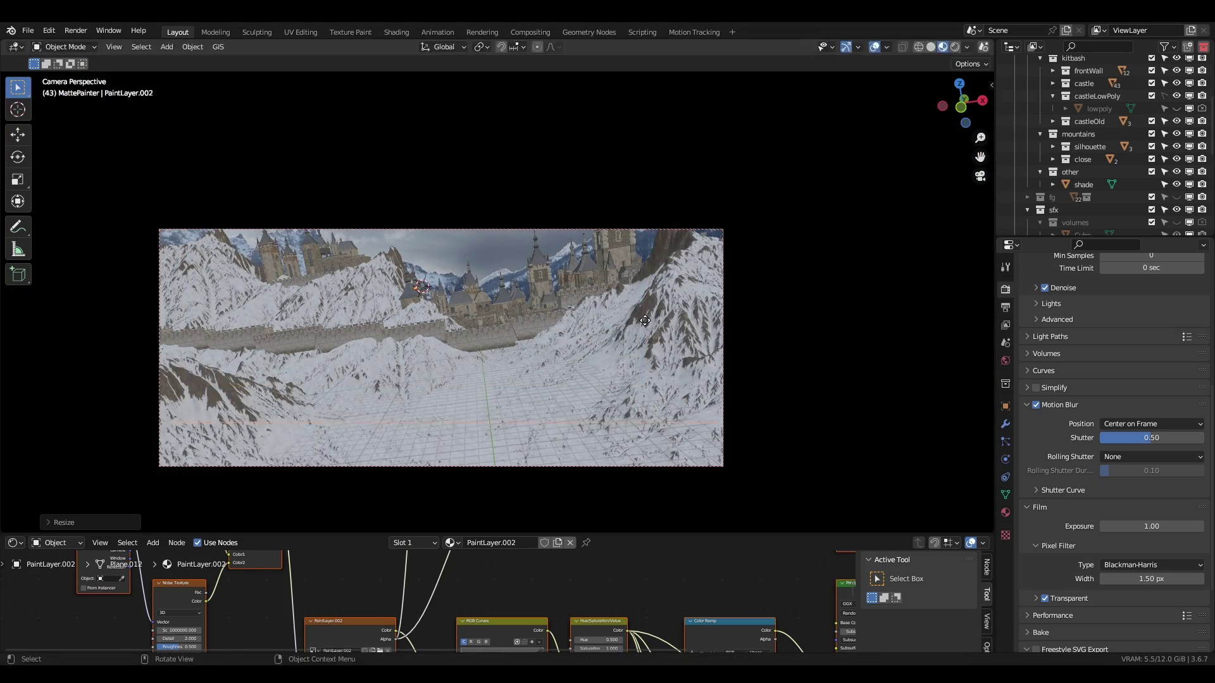
Step: Paint on PaintLayer.002 and fade its color grade opacity to 0.160
key("n")
key("n")
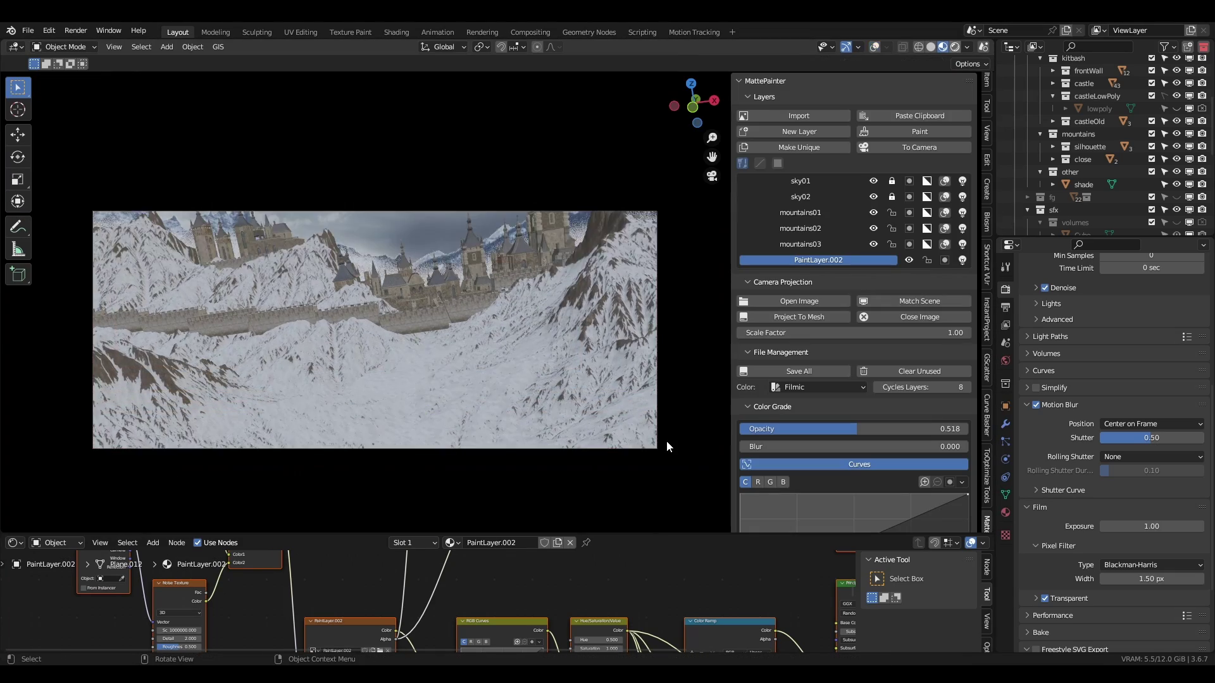
key("ctrl+Tab")
key("n")
left_click_drag(880, 429, 776, 428)
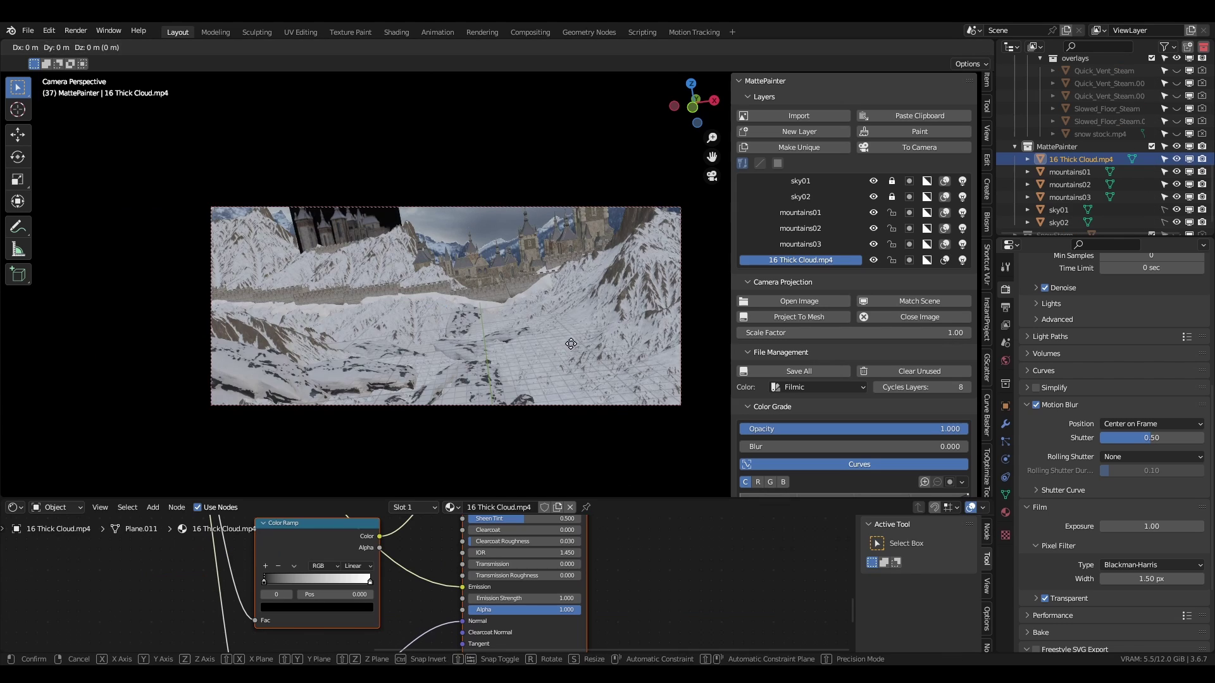
Step: Enlarge the 16 Thick Cloud.mp4 plane and reconnect its link into the Multiply node's Color2
left_click(427, 569)
scroll(373, 576, "down", 2)
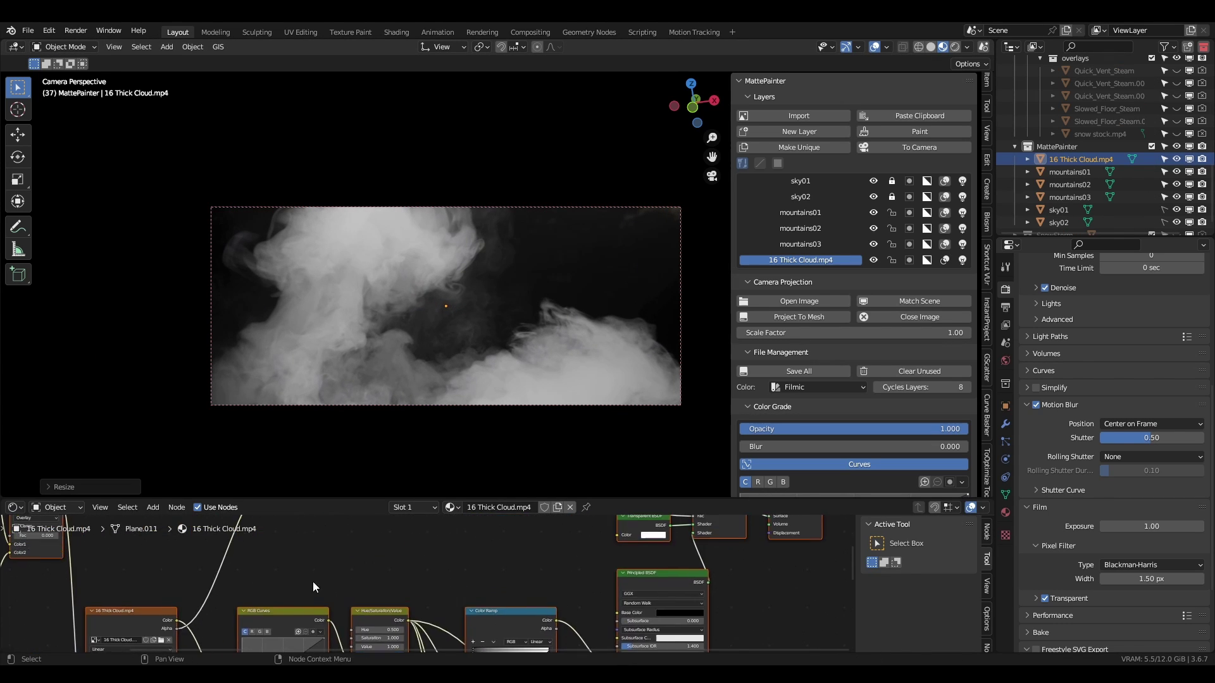
left_click_drag(316, 498, 316, 300)
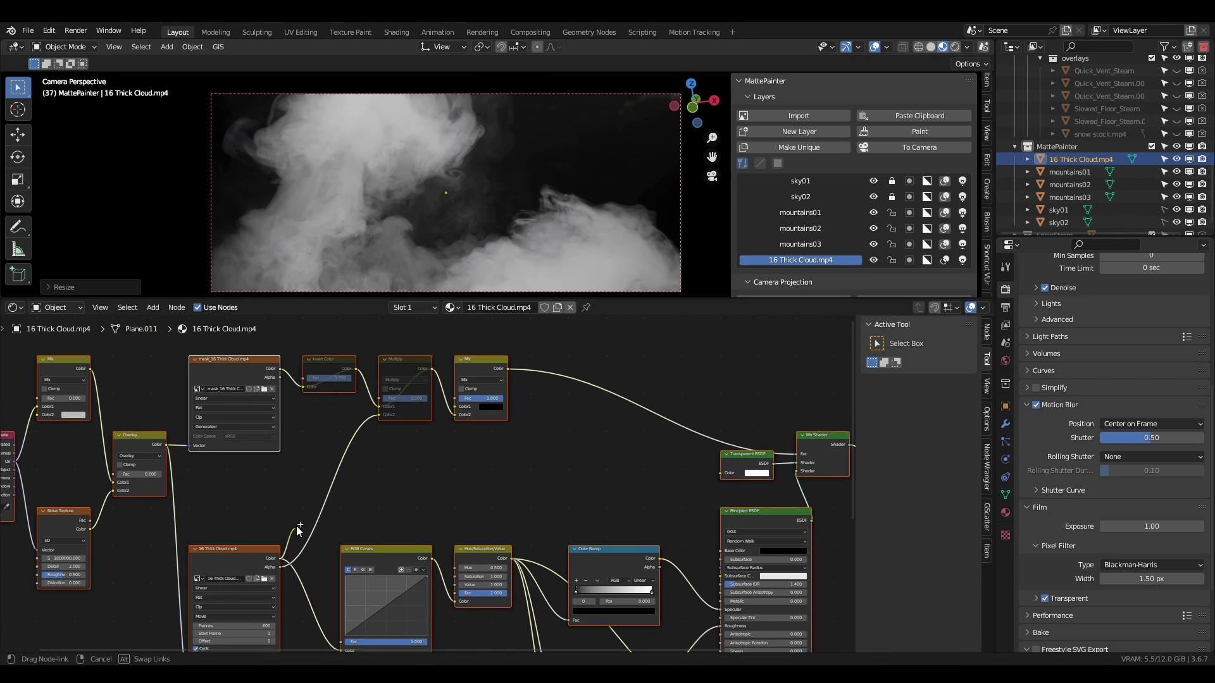
left_click_drag(372, 417, 377, 414)
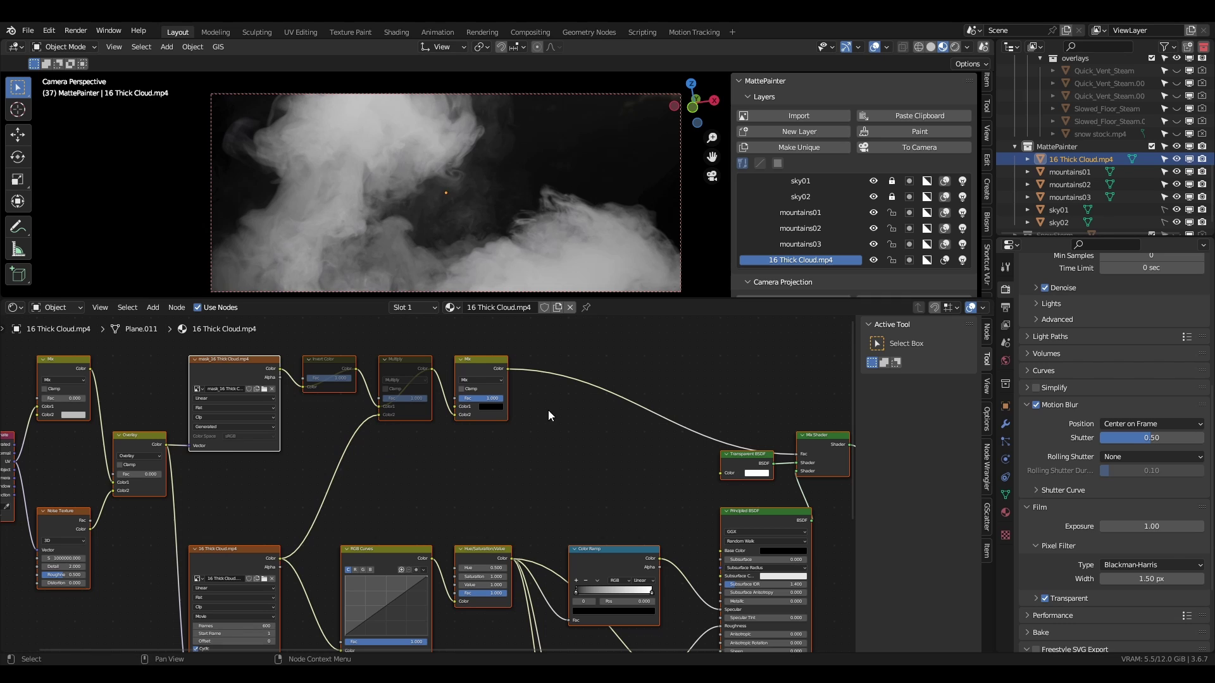
left_click(942, 260)
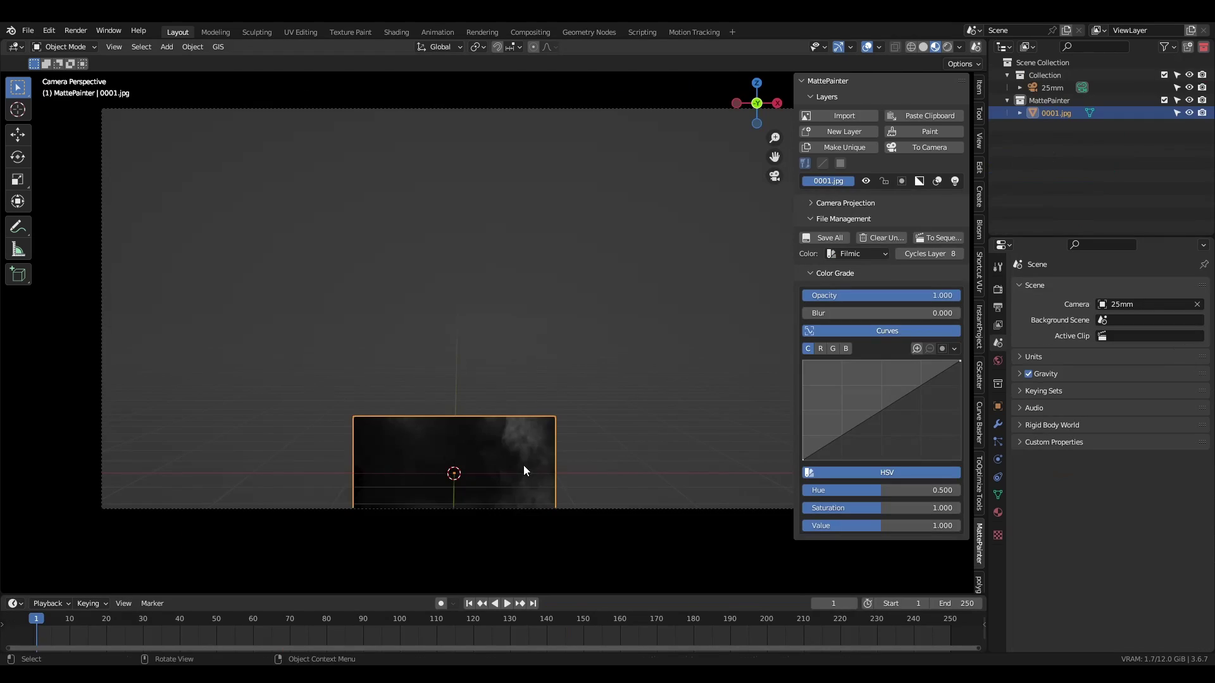
Step: Raise the 0001.jpg smoke plane along Z and enlarge it
key("g")
key("z")
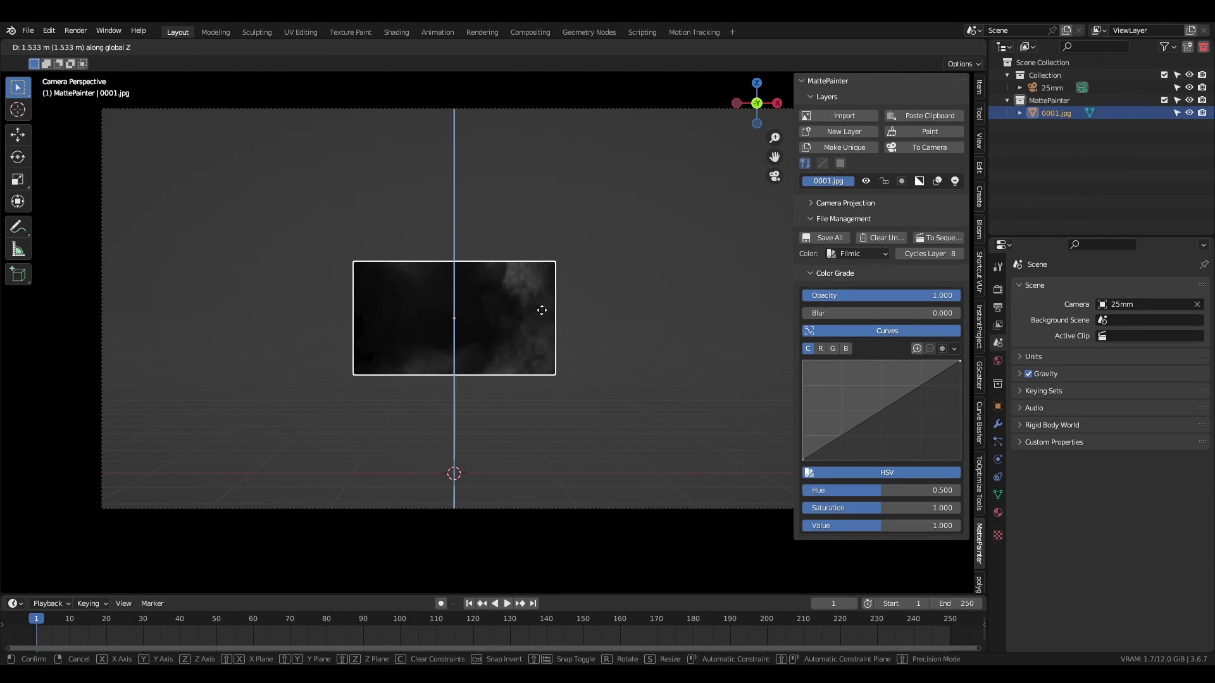
key("Return")
key("s")
key("Return")
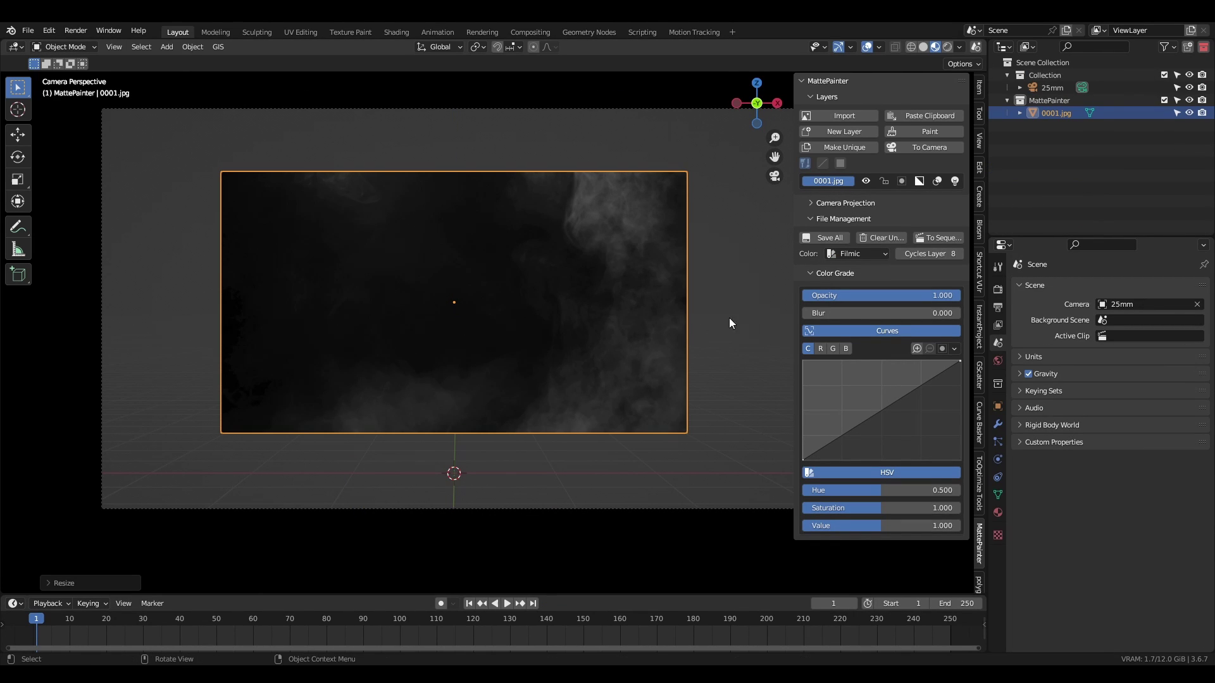
Step: Turn the smoke image into an image sequence, play it, and review the Output properties
left_click(942, 237)
key("space")
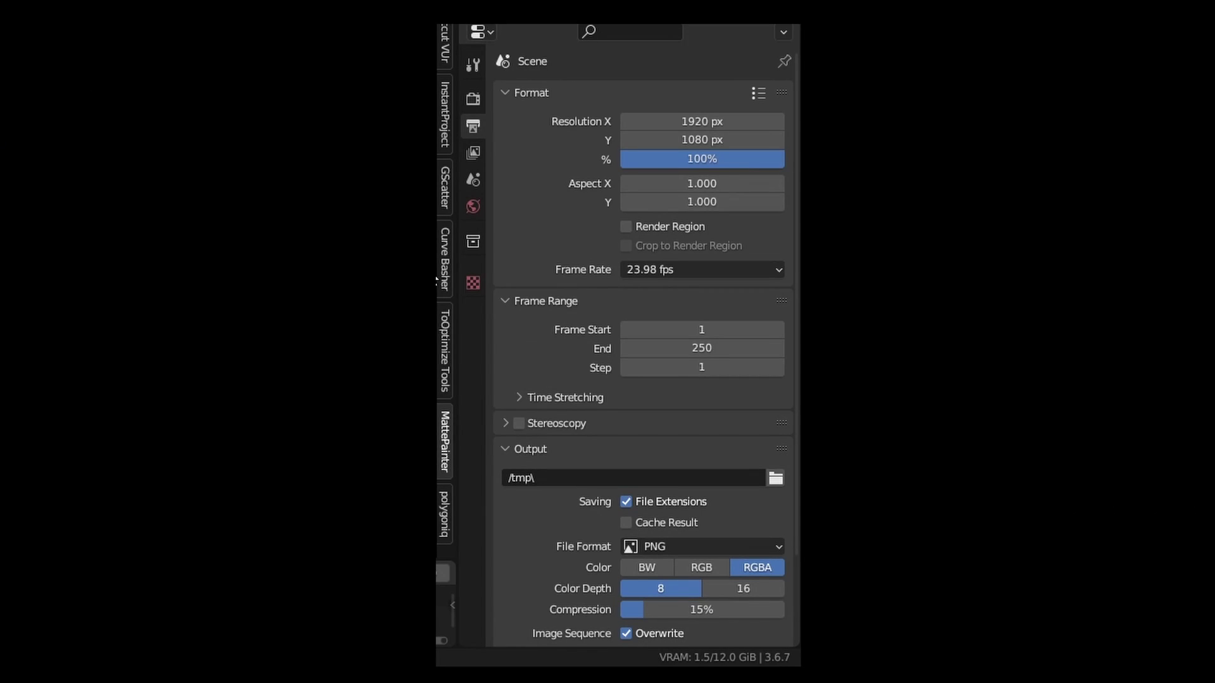
left_click(476, 100)
scroll(525, 329, "down", 8)
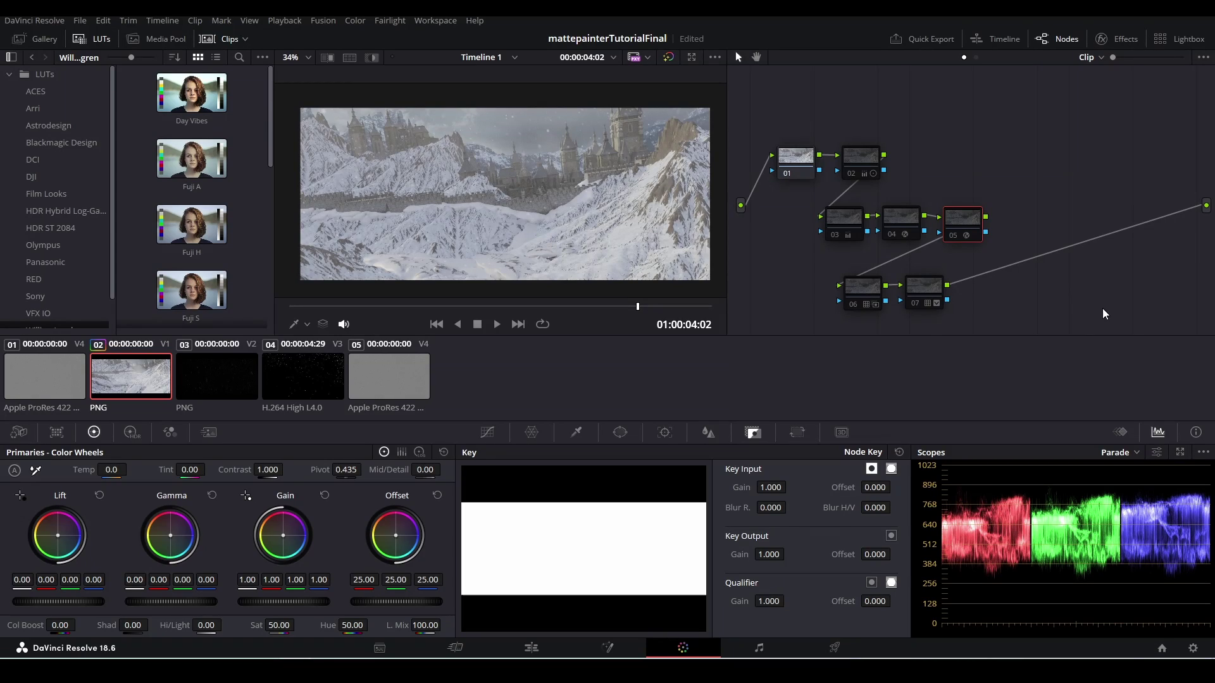
left_click(899, 233)
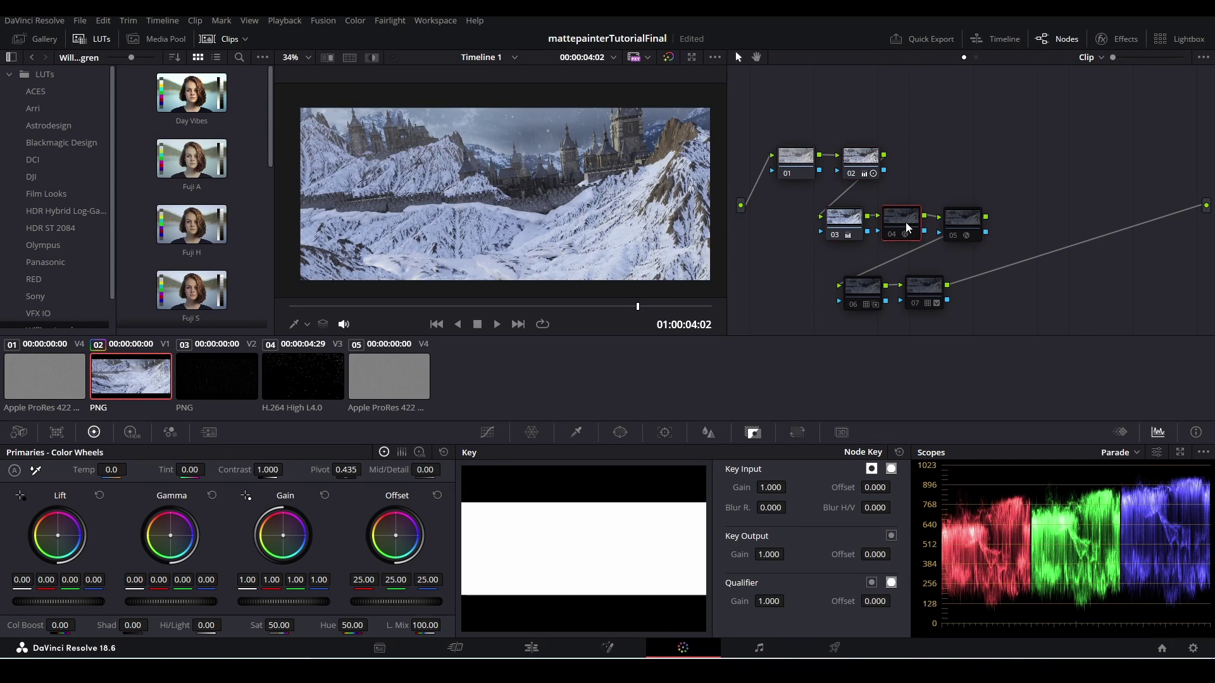
left_click(965, 239)
left_click(868, 292)
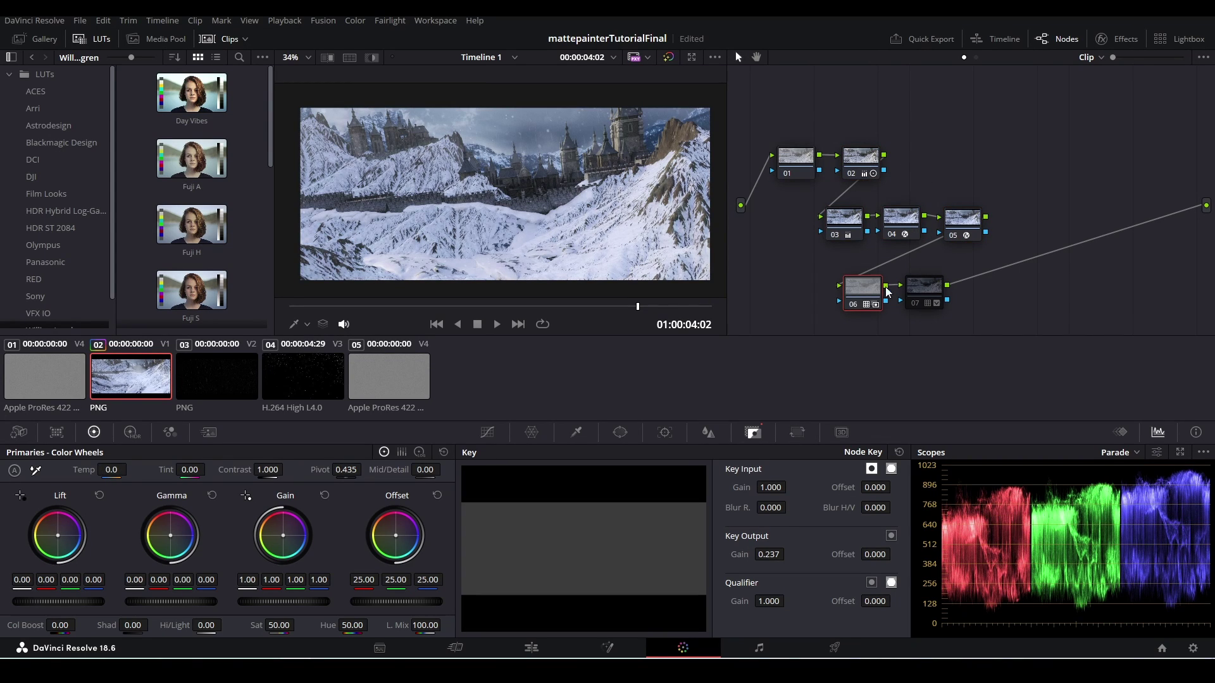